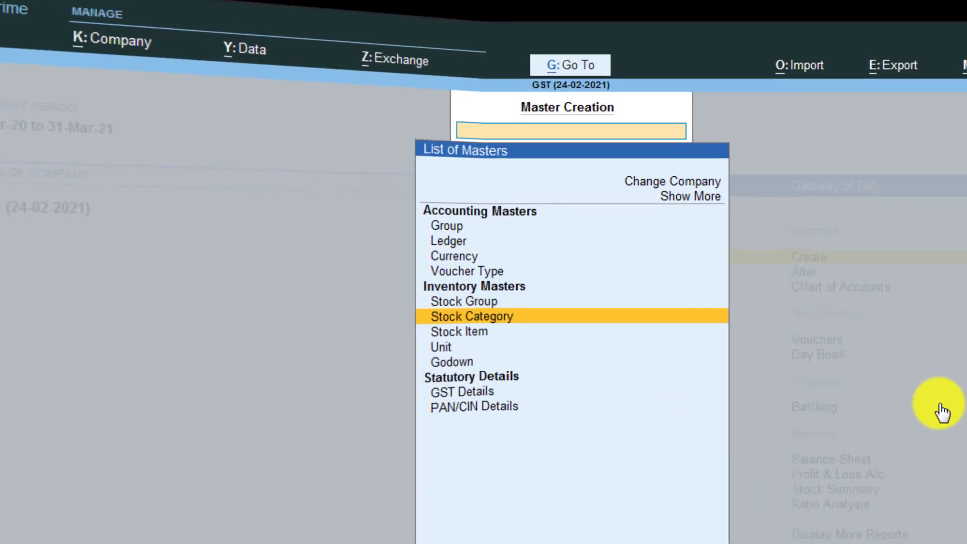
# - Start a new stock item named MOUSE under the Primary group
pyautogui.press('Return')
pyautogui.write('MOUSE')
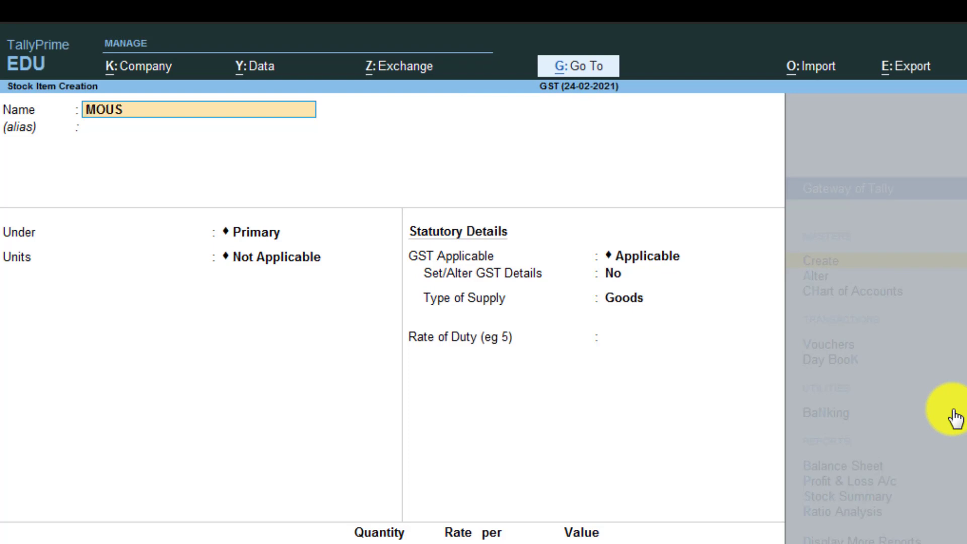
pyautogui.press('Return')
pyautogui.press('Return')
pyautogui.press('Return')
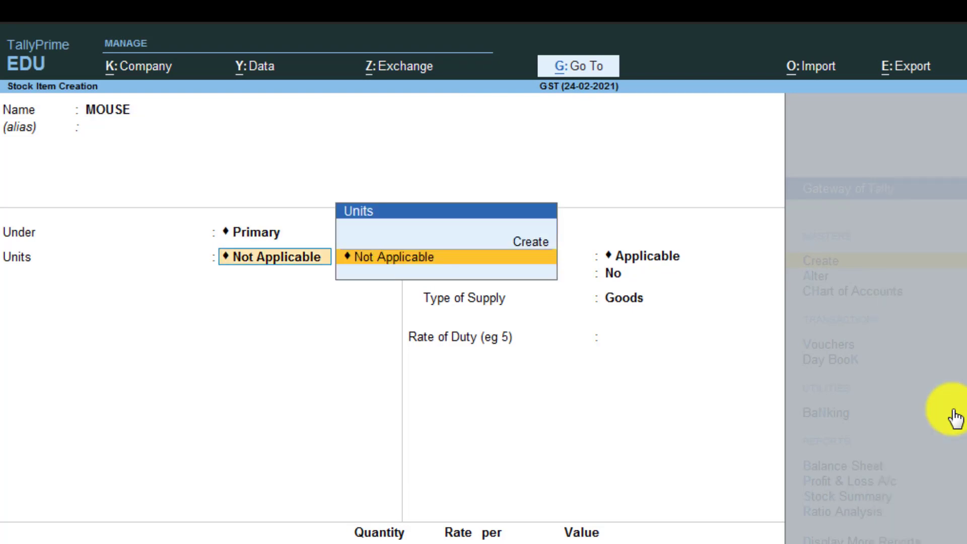
# - Create a simple unit with symbol NOS and quantity code NOS-NUMBERS for the MOUSE item
pyautogui.hotkey('alt', 'c')
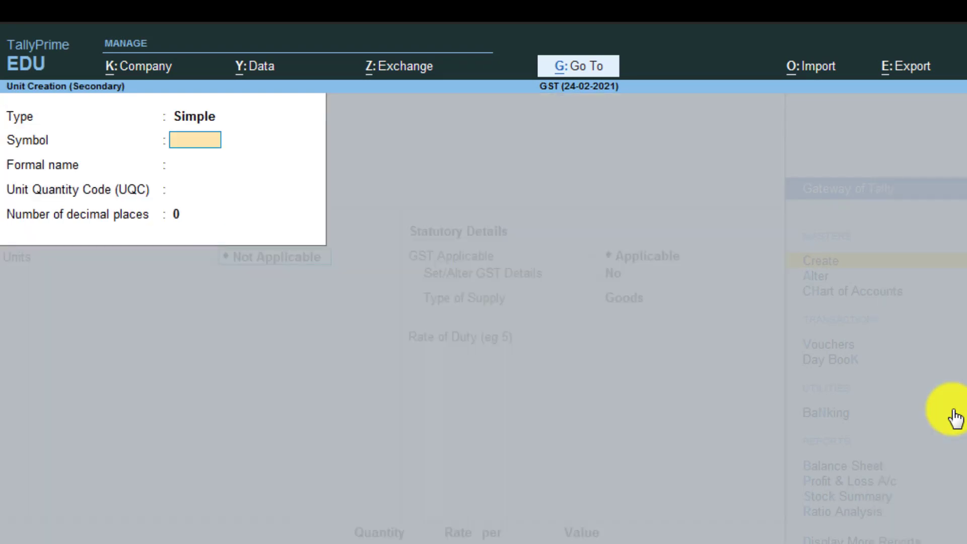
pyautogui.write('NOS')
pyautogui.press('Return')
pyautogui.press('Return')
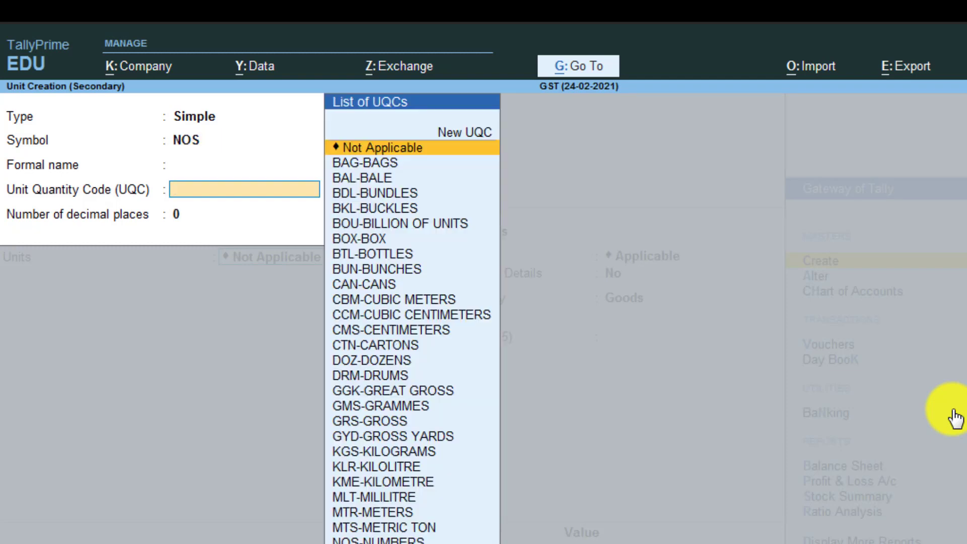
pyautogui.write('NOS')
pyautogui.press('Return')
pyautogui.press('Return')
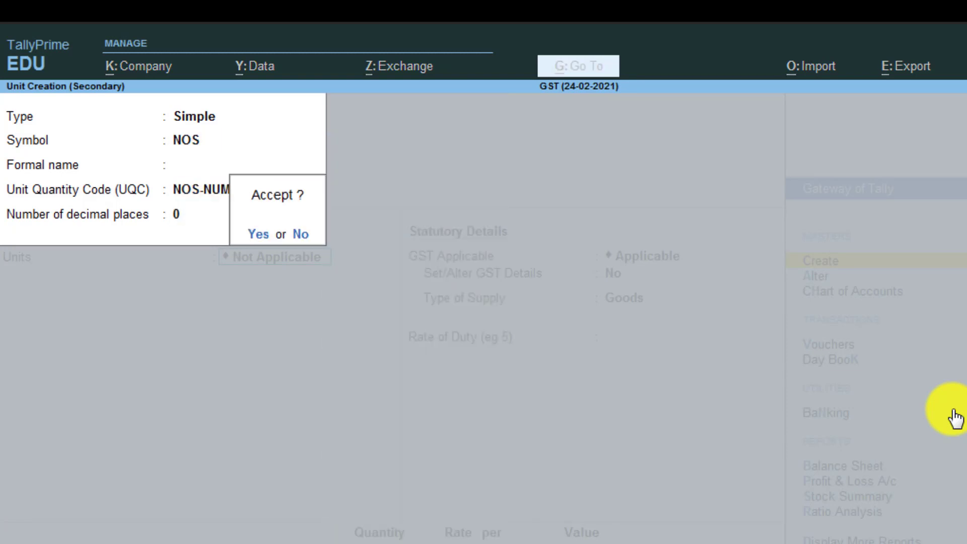
pyautogui.press('Return')
# - Keep GST as applicable for MOUSE and set Set/Alter GST Details to Yes
pyautogui.press('Return')
pyautogui.write('y')
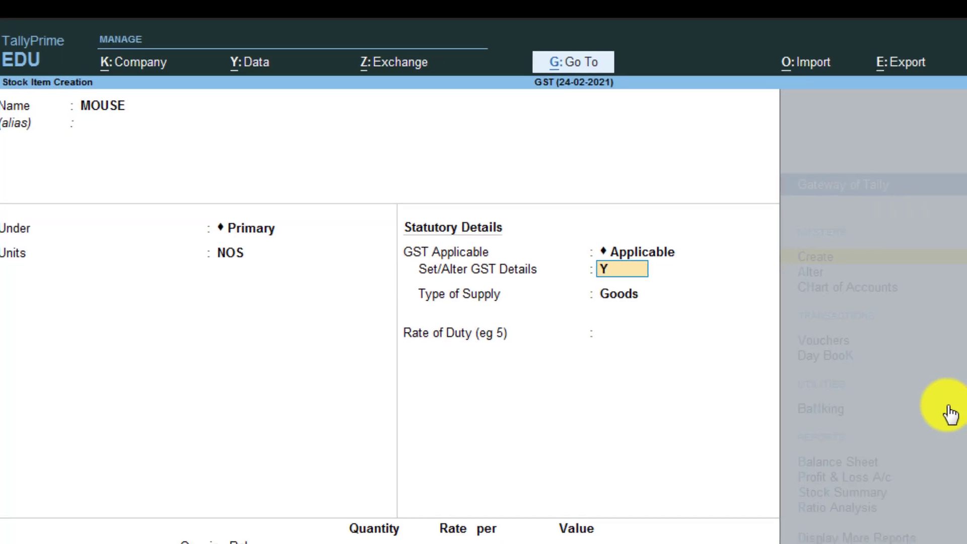
pyautogui.press('Return')
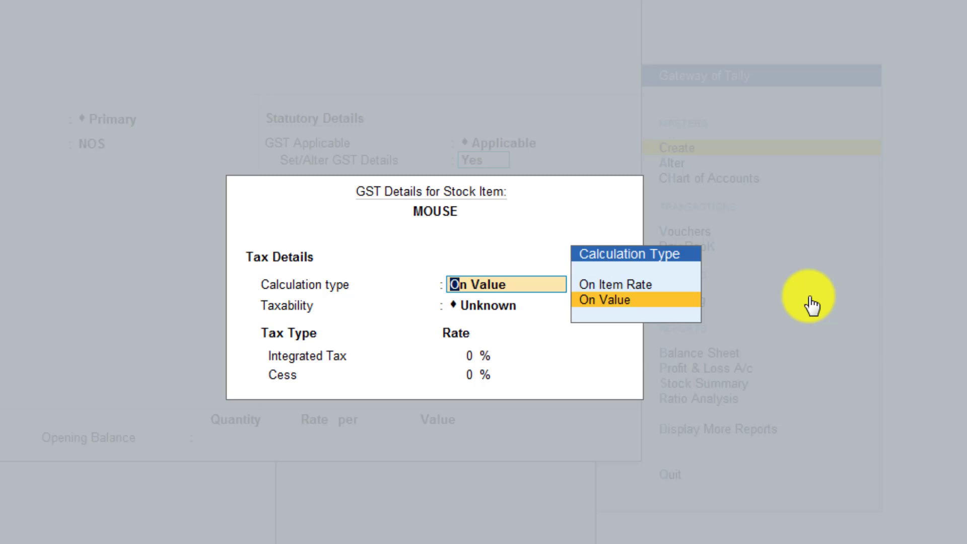
# - Configure the GST details to include HSN/SAC, type of goods, reverse charge, ineligible input credit, valuation type and all GST tax types
pyautogui.press('F12')
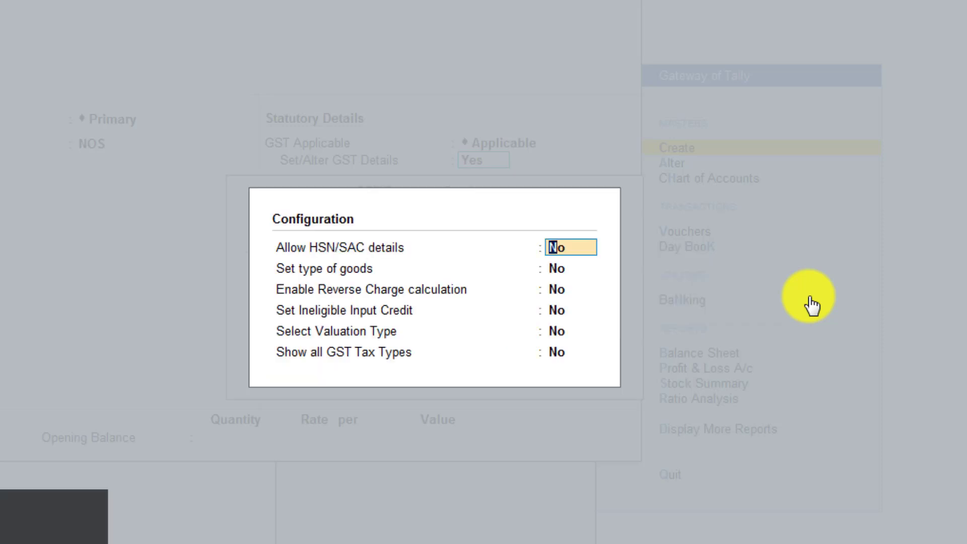
pyautogui.write('y')
pyautogui.press('Return')
pyautogui.write('y')
pyautogui.press('Return')
pyautogui.write('y')
pyautogui.press('Return')
pyautogui.write('y')
pyautogui.press('Return')
pyautogui.press('Return')
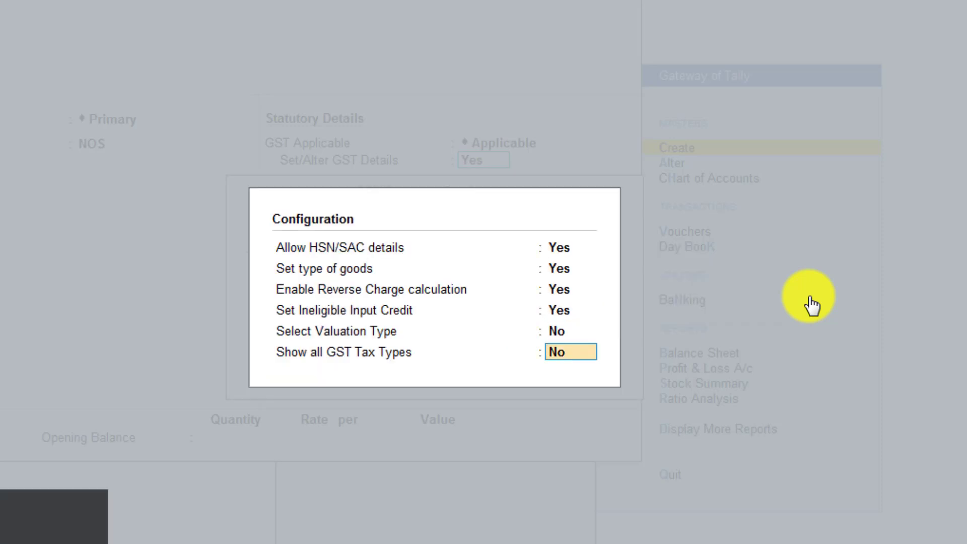
pyautogui.press('Up')
pyautogui.write('y')
pyautogui.press('Return')
pyautogui.press('Return')
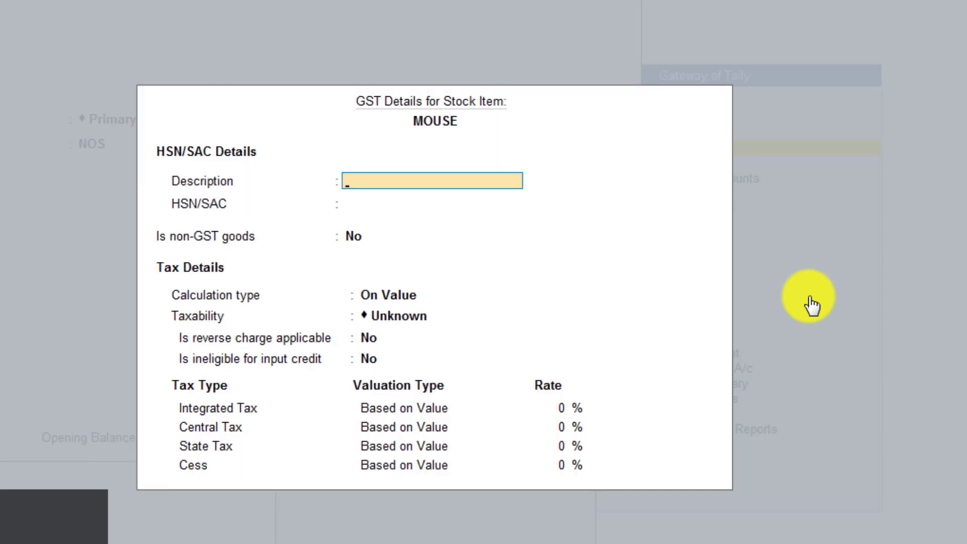
# - Enter HSN/SAC 5856 for MOUSE and set its taxability to Taxable, calculated on value
pyautogui.press('Return')
pyautogui.write('5856')
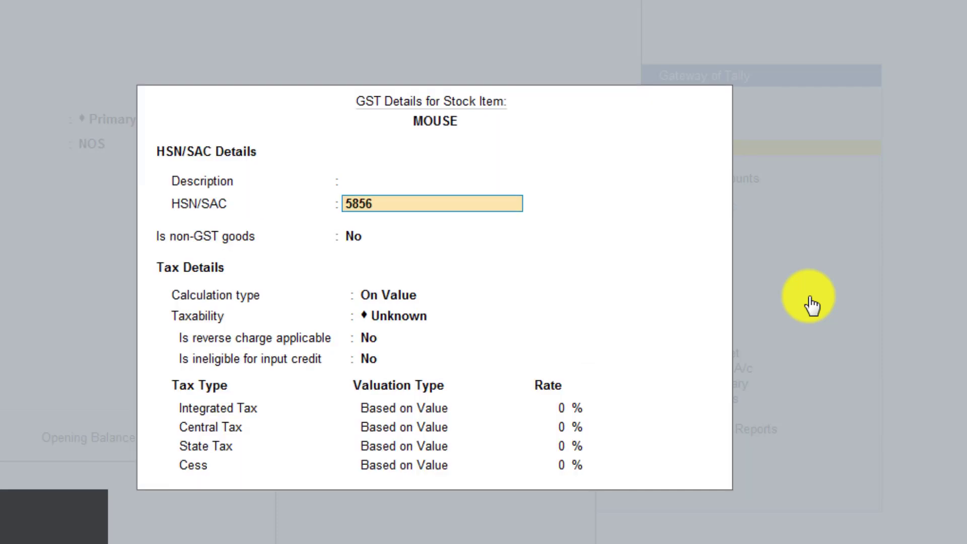
pyautogui.press('Return')
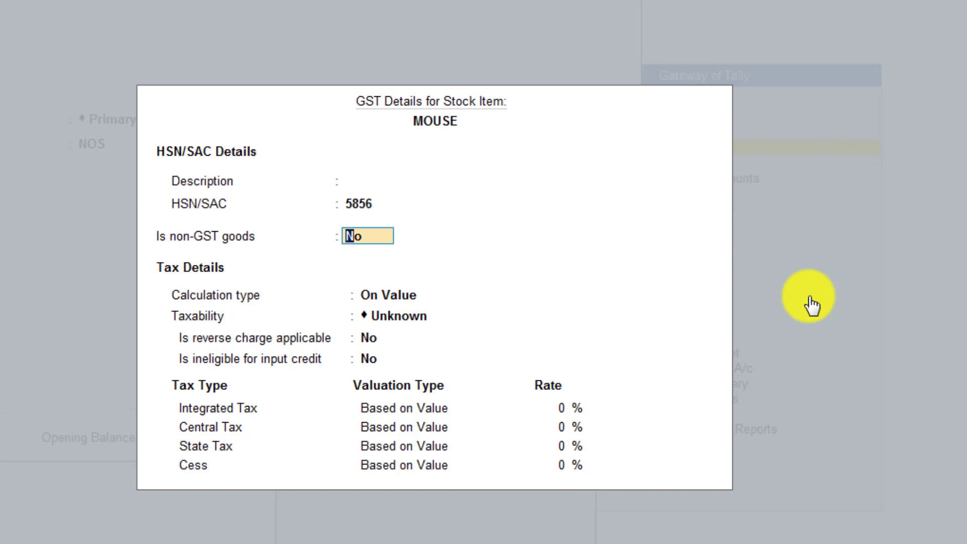
pyautogui.press('Return')
pyautogui.press('Return')
pyautogui.press('Down')
pyautogui.press('Down')
pyautogui.press('Down')
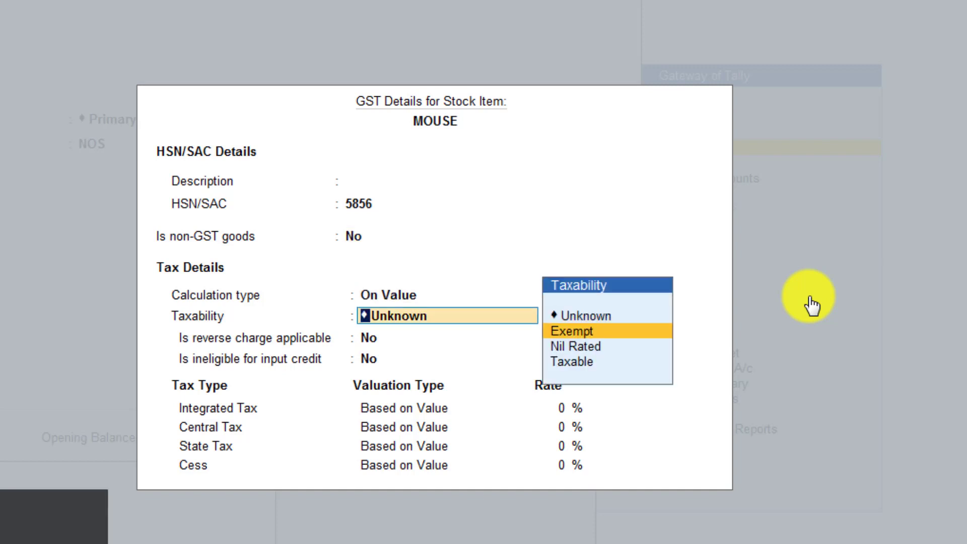
pyautogui.press('Return')
# - Set the integrated tax rate to 18% and accept the GST details of MOUSE
pyautogui.press('Return')
pyautogui.press('Return')
pyautogui.write('18')
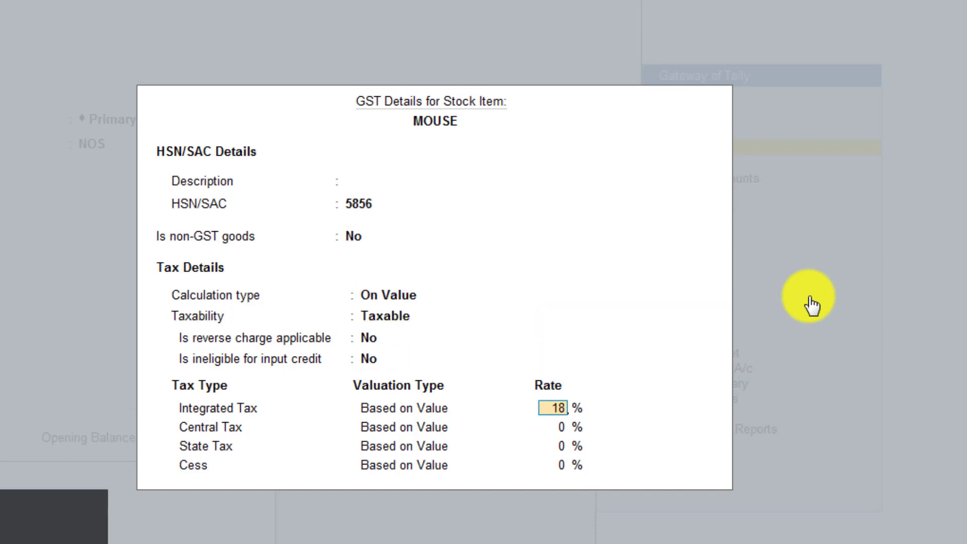
pyautogui.press('Return')
pyautogui.press('Return')
pyautogui.press('Return')
pyautogui.press('Return')
pyautogui.press('Return')
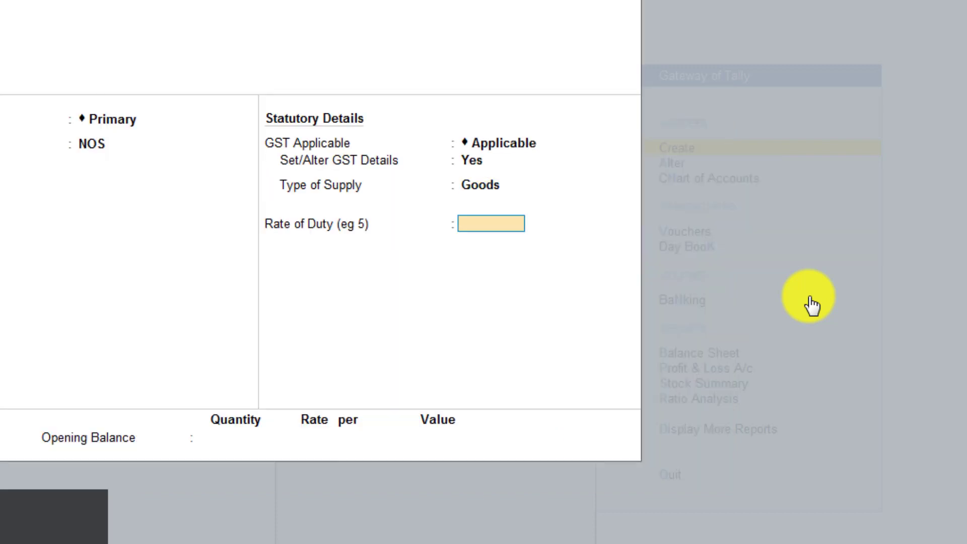
# - Save the MOUSE stock item without a duty rate or opening balance and return to the Gateway of Tally
pyautogui.press('Return')
pyautogui.press('Return')
pyautogui.press('Return')
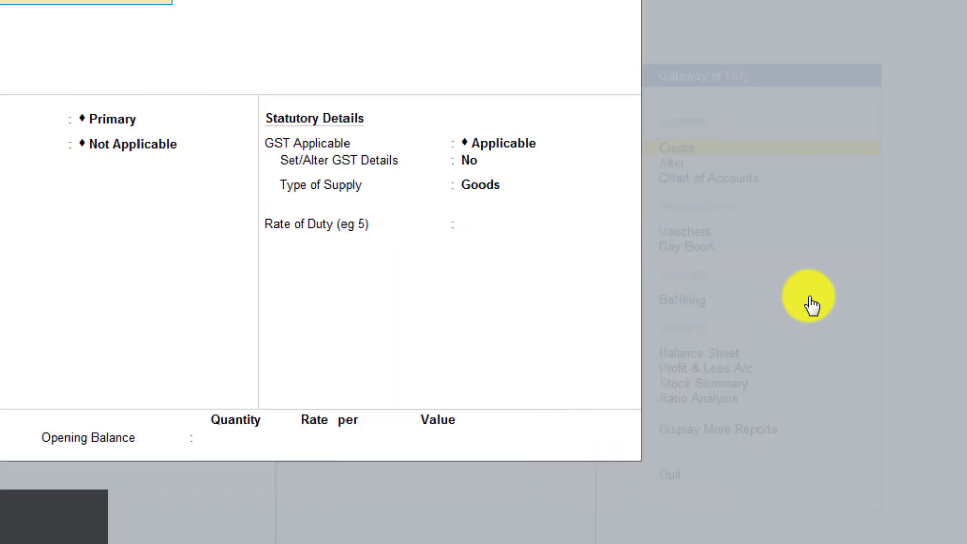
pyautogui.press('Escape')
pyautogui.press('Escape')
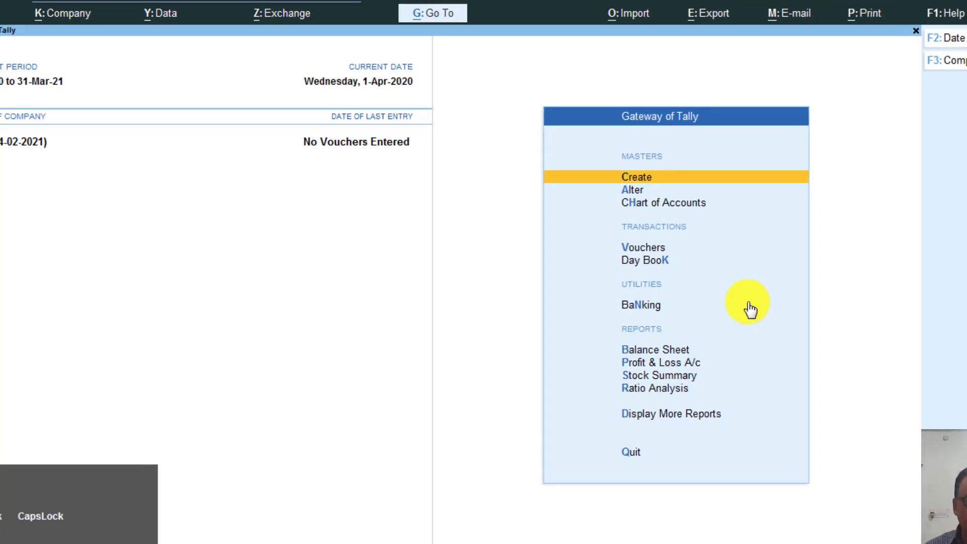
# - Start a new ledger named URD SUPLIER A/C
pyautogui.press('Return')
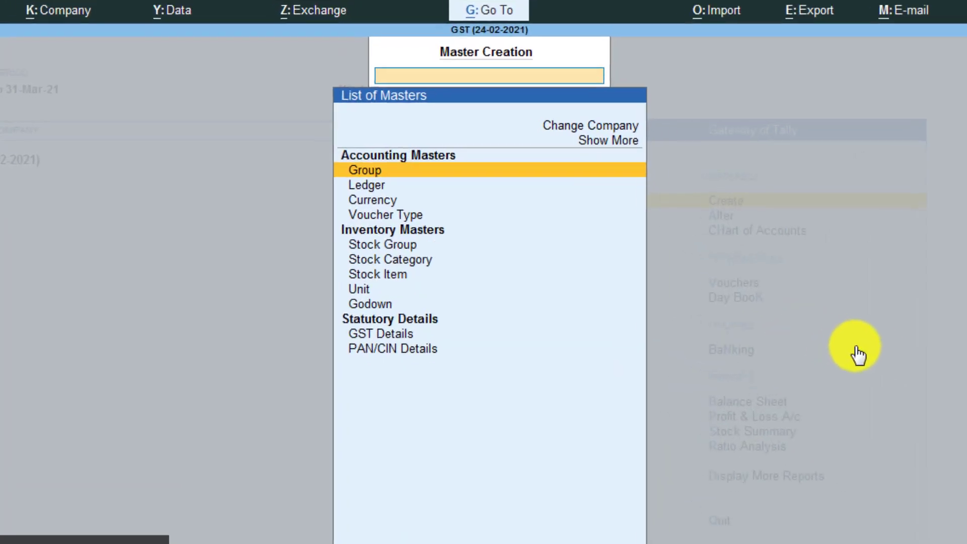
pyautogui.press('Down')
pyautogui.press('Return')
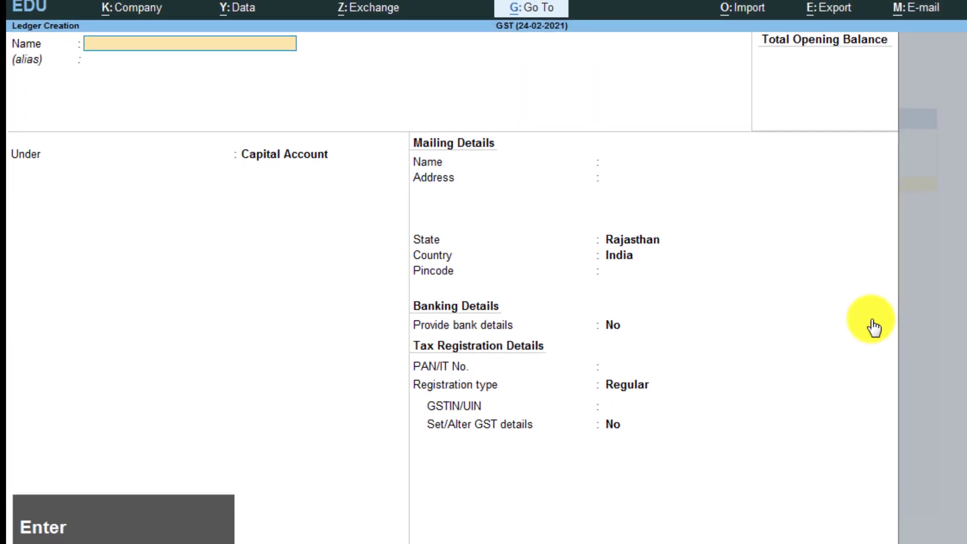
pyautogui.write('URD S')
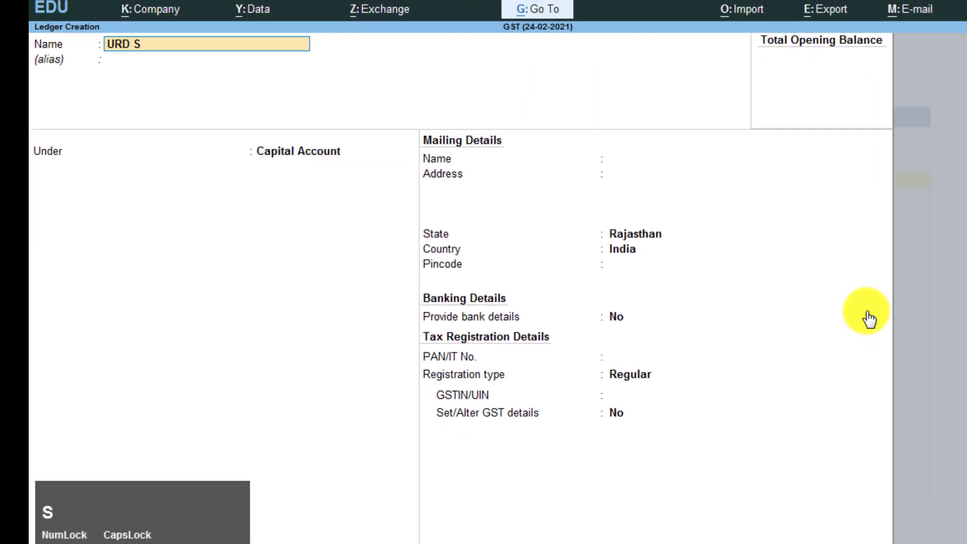
pyautogui.write('UPLIER A/C')
pyautogui.press('Return')
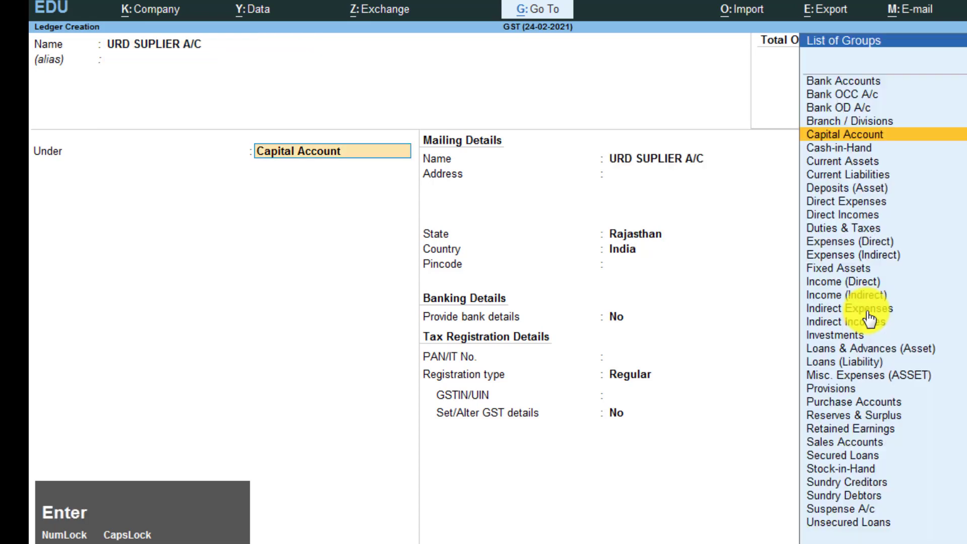
# - Place the URD SUPLIER A/C ledger under Sundry Creditors
pyautogui.write('SU')
pyautogui.press('Down')
pyautogui.press('Down')
pyautogui.press('Up')
pyautogui.press('Return')
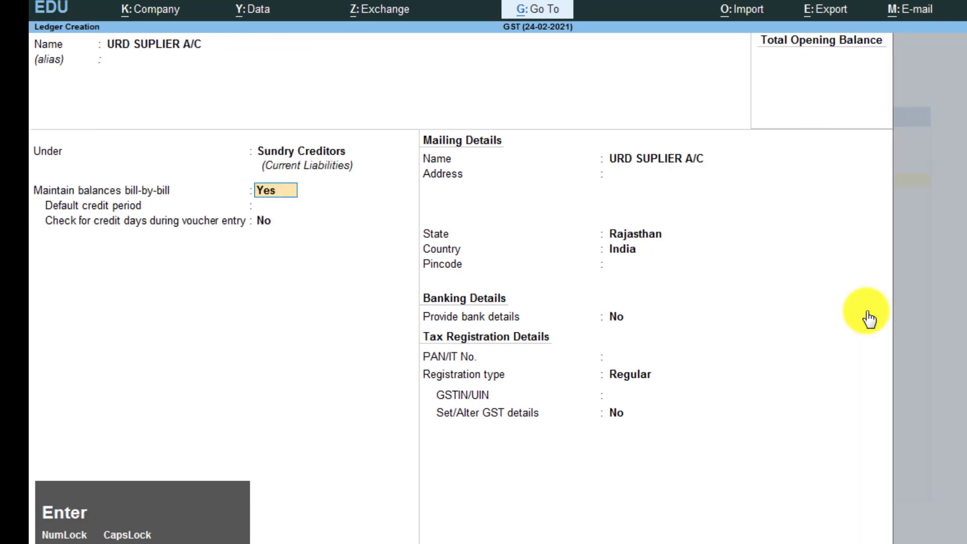
# - Keep the default billing, mailing and banking details and set the ledger's registration type to Unregistered
pyautogui.press('Return')
pyautogui.press('Return')
pyautogui.press('Return')
pyautogui.press('Return')
pyautogui.press('Return')
pyautogui.press('Return')
pyautogui.press('Return')
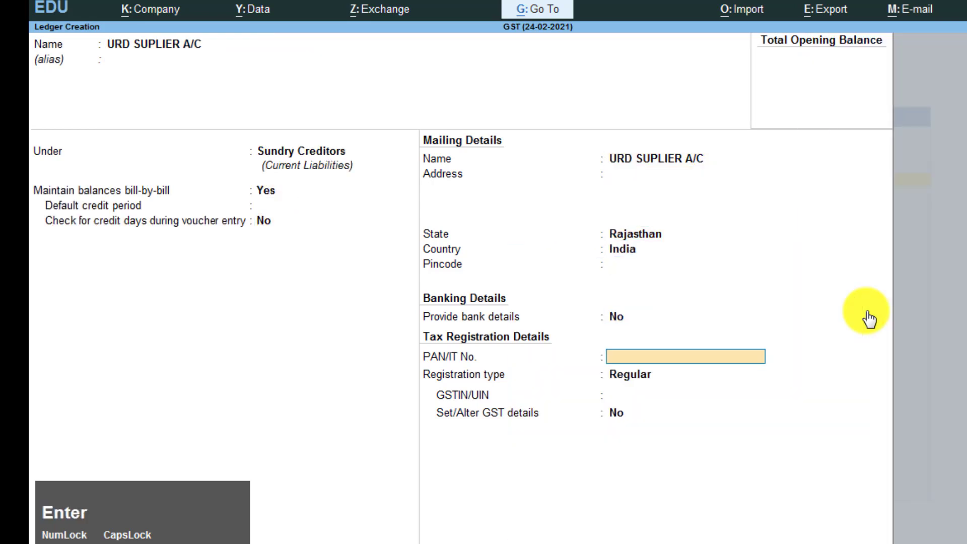
pyautogui.press('Return')
pyautogui.press('Down')
pyautogui.press('Return')
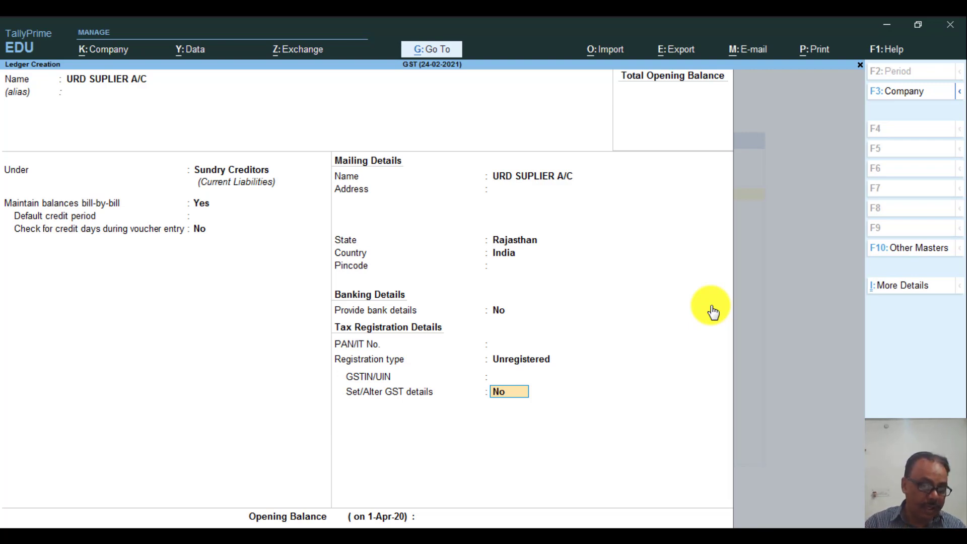
# - Save the supplier ledger without GST details or an opening balance and return to the Gateway of Tally
pyautogui.press('Return')
pyautogui.press('Return')
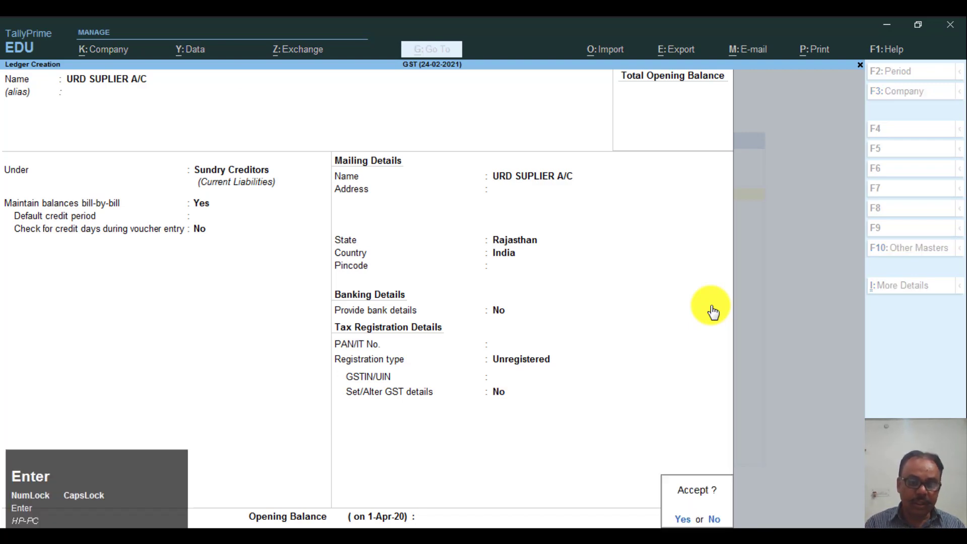
pyautogui.press('Return')
pyautogui.press('Escape')
pyautogui.press('Escape')
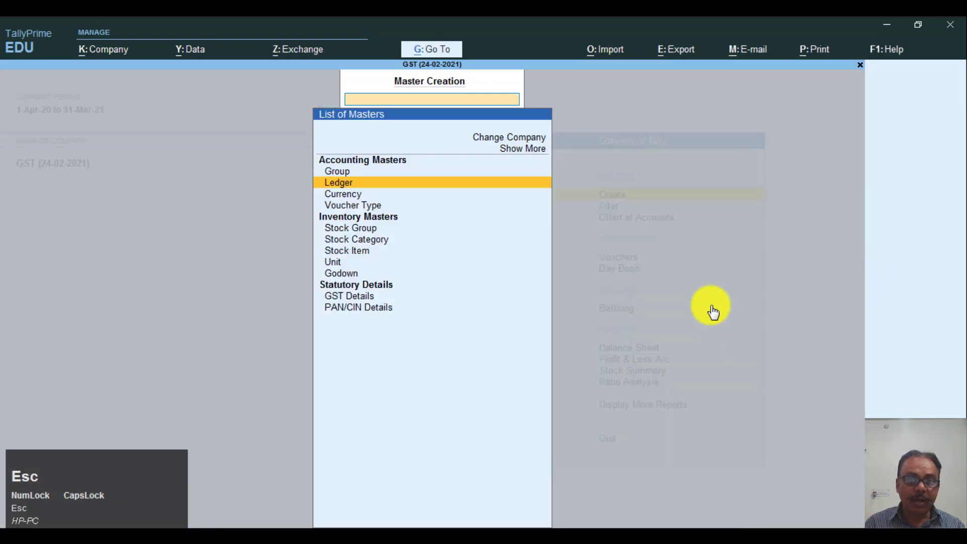
pyautogui.press('Escape')
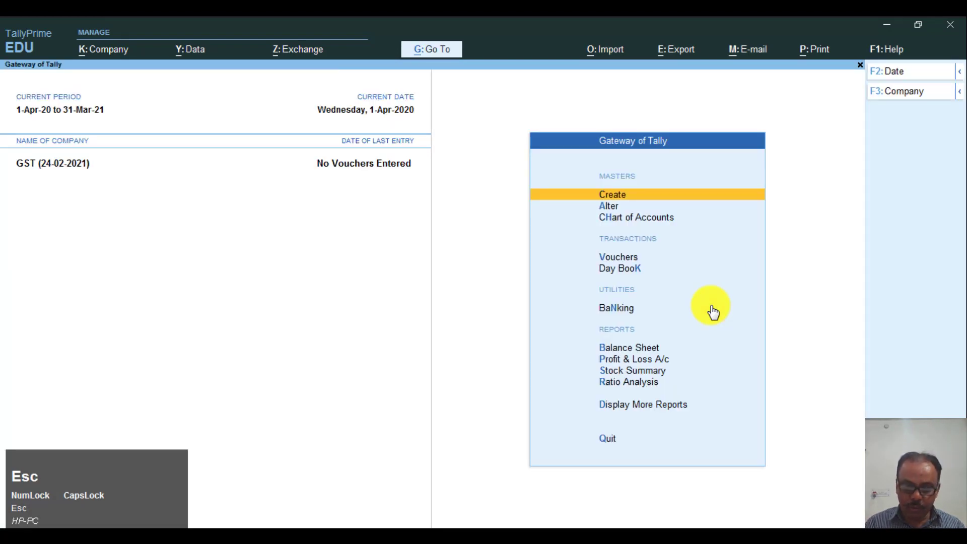
# - Open the company's statutory GST Details for alteration
pyautogui.press('F12')
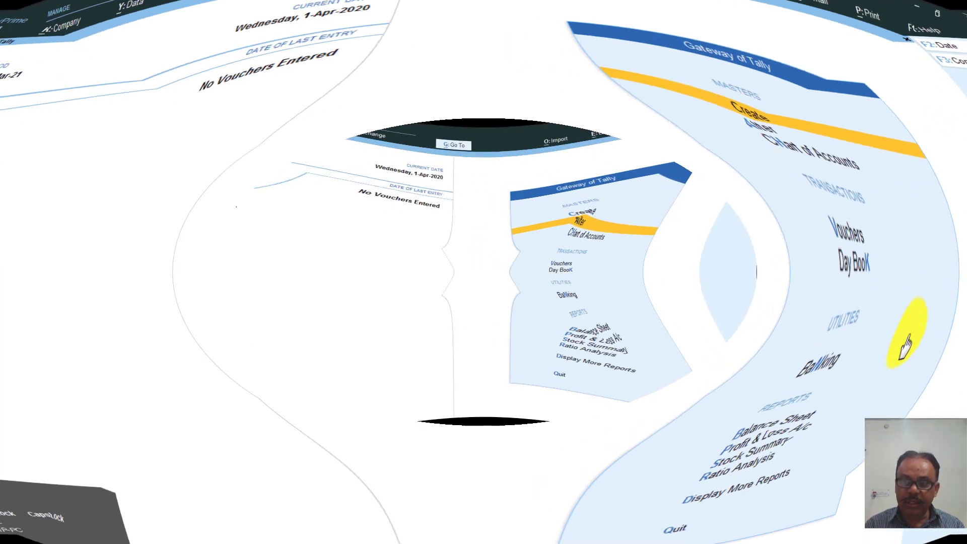
pyautogui.press('Down')
pyautogui.press('Return')
pyautogui.press('Down')
pyautogui.press('Down')
pyautogui.press('Down')
pyautogui.press('Down')
pyautogui.press('Down')
pyautogui.press('Down')
pyautogui.press('Down')
pyautogui.press('Down')
pyautogui.press('Down')
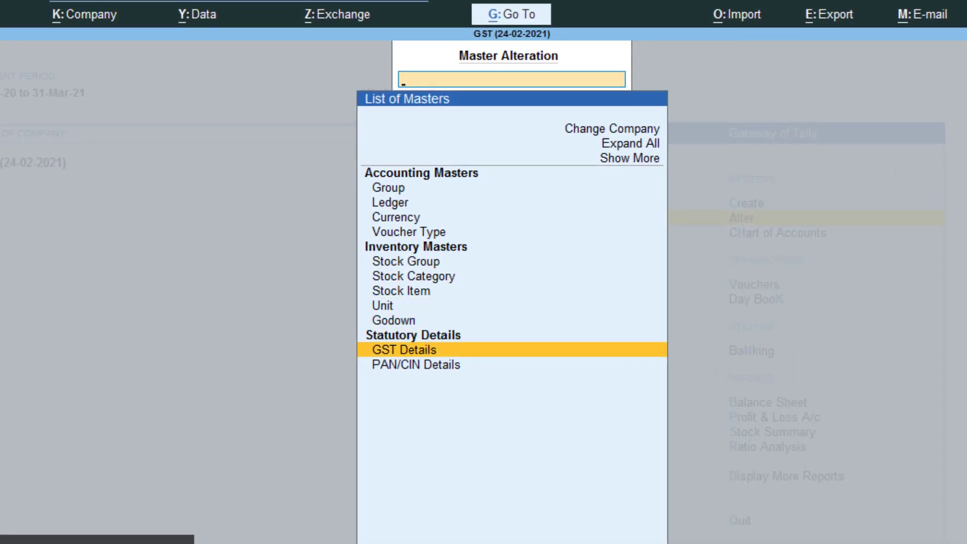
pyautogui.press('Return')
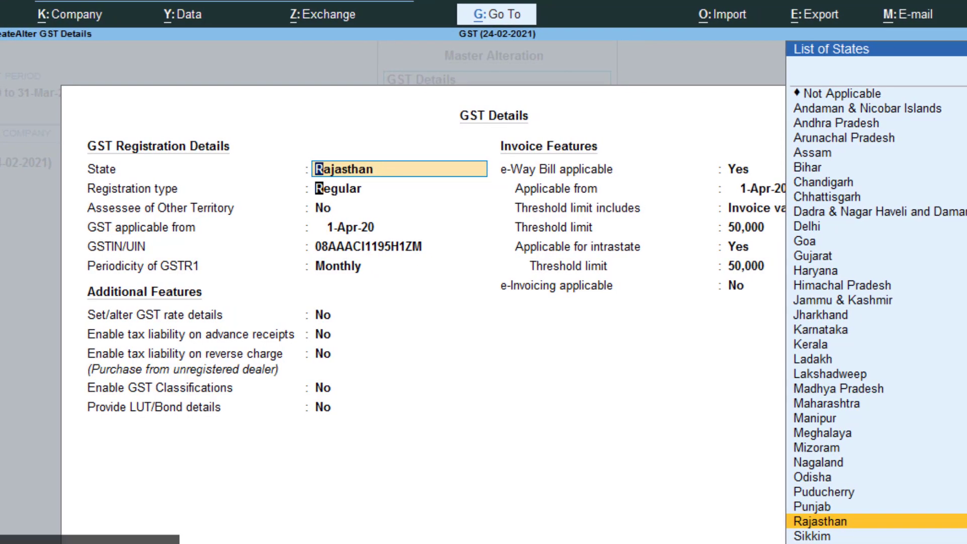
# - Enable tax liability on reverse charge for purchases from unregistered dealers in the company's GST details
pyautogui.press('Return')
pyautogui.press('Return')
pyautogui.press('Return')
pyautogui.press('Return')
pyautogui.press('Return')
pyautogui.press('Return')
pyautogui.press('Return')
pyautogui.press('Return')
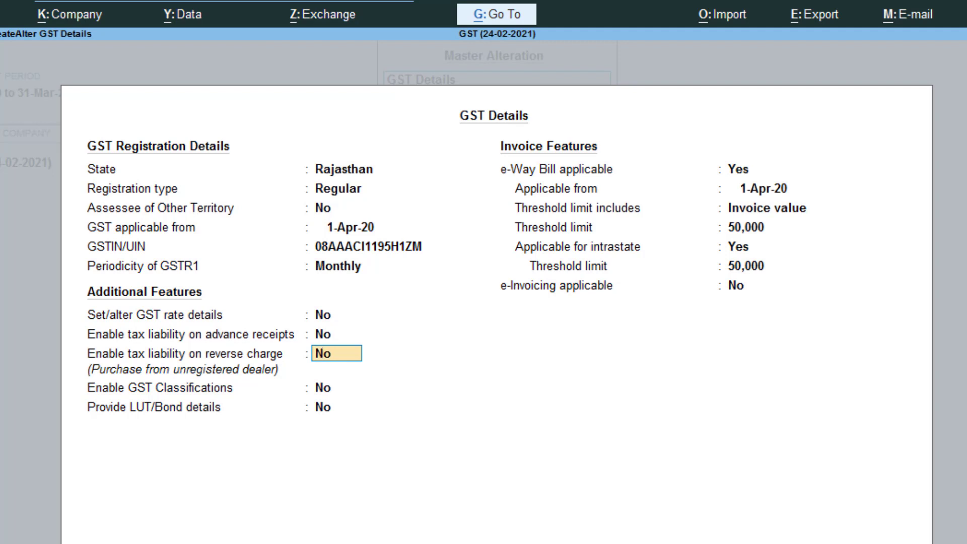
pyautogui.write('Y')
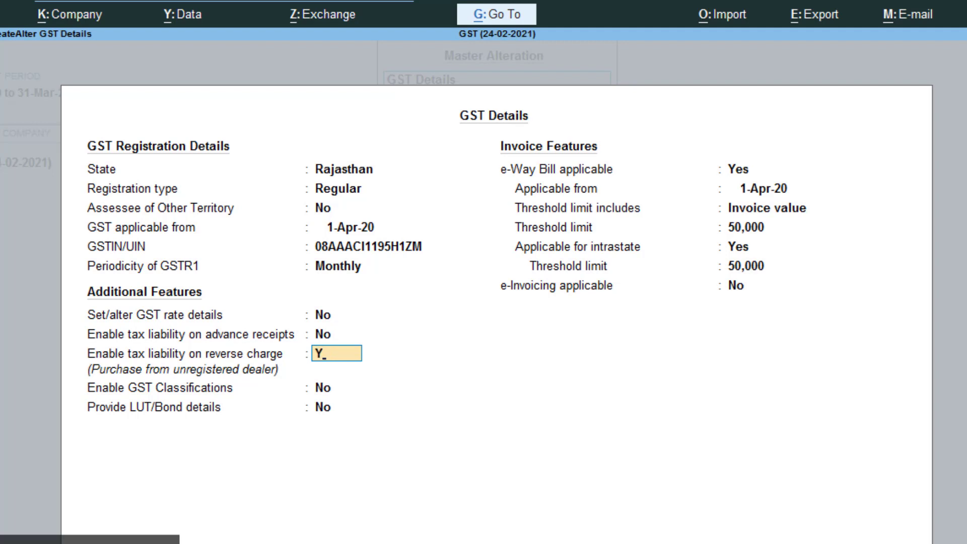
pyautogui.press('Return')
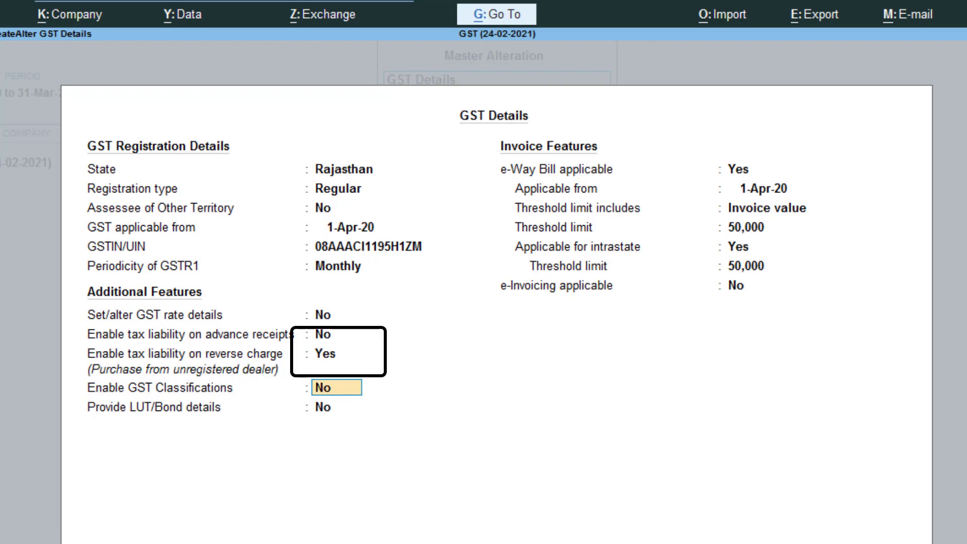
# - Keep GST classifications and LUT/Bond details off, then close the GST details and return to the Gateway of Tally
pyautogui.press('Return')
pyautogui.press('Return')
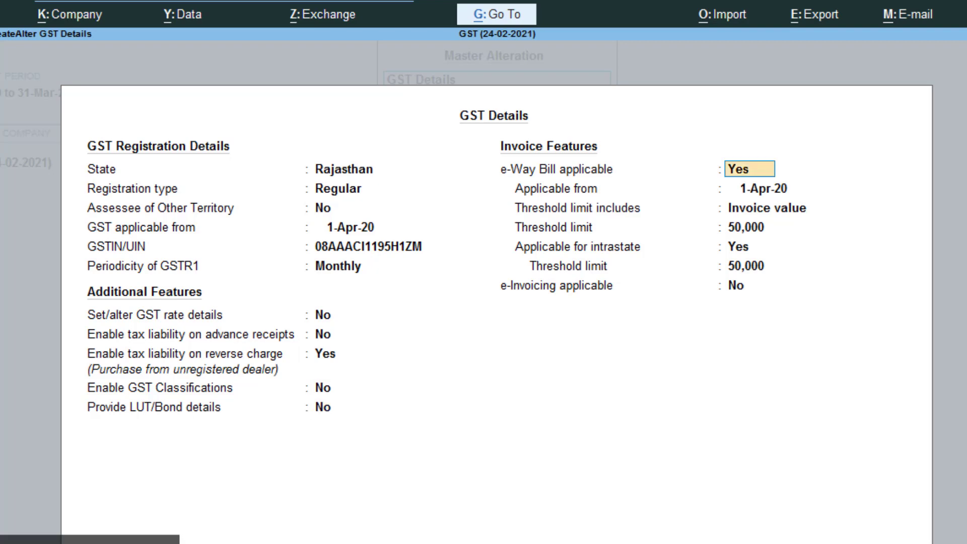
pyautogui.press('Escape')
pyautogui.press('Escape')
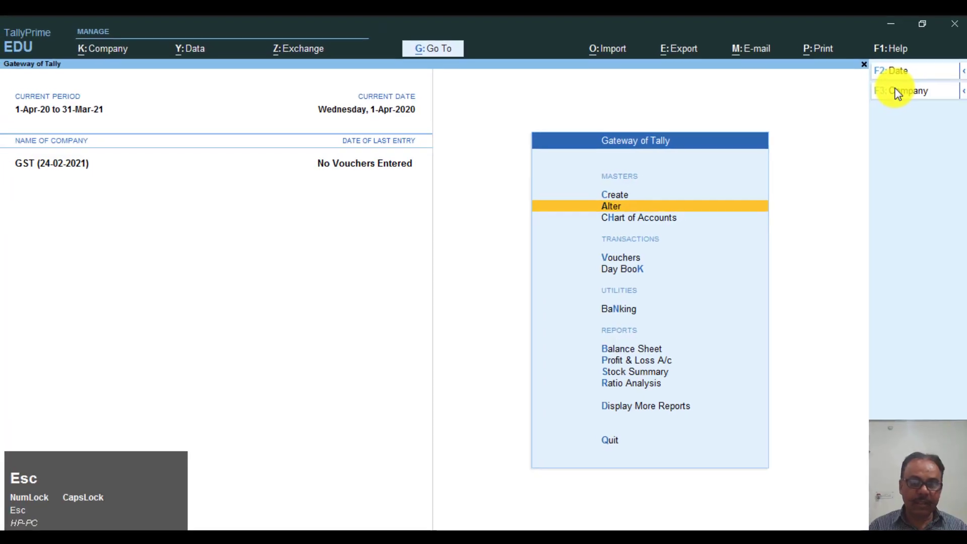
# - Start a new purchase voucher, leaving the supplier invoice number blank
pyautogui.press('Escape')
pyautogui.press('Escape')
pyautogui.press('Down')
pyautogui.press('Down')
pyautogui.press('Down')
pyautogui.press('Return')
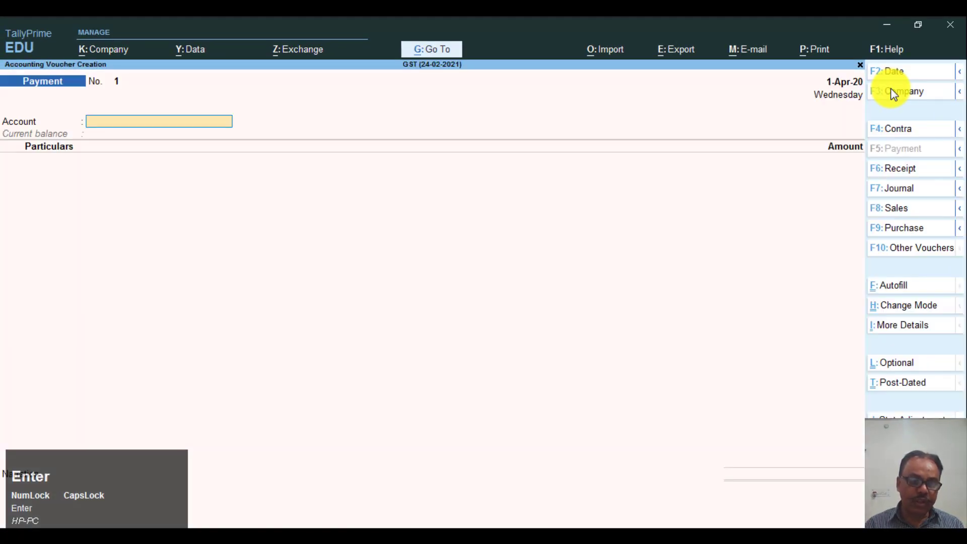
pyautogui.press('F9')
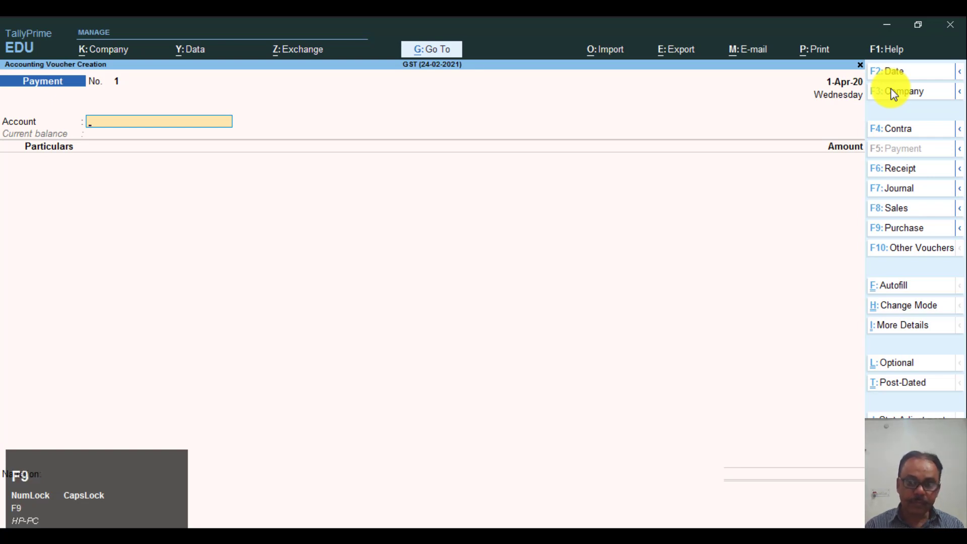
pyautogui.click(903, 228)
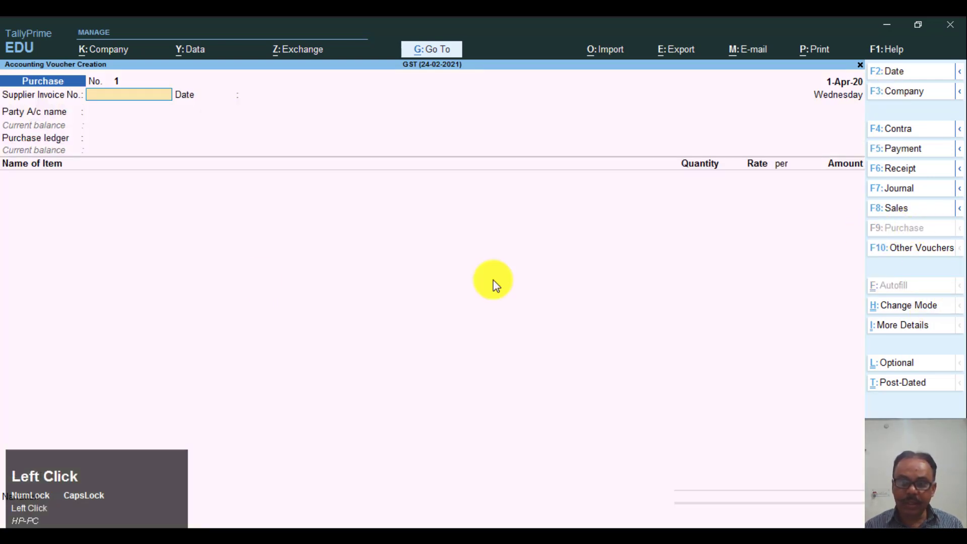
pyautogui.press('Return')
pyautogui.press('Return')
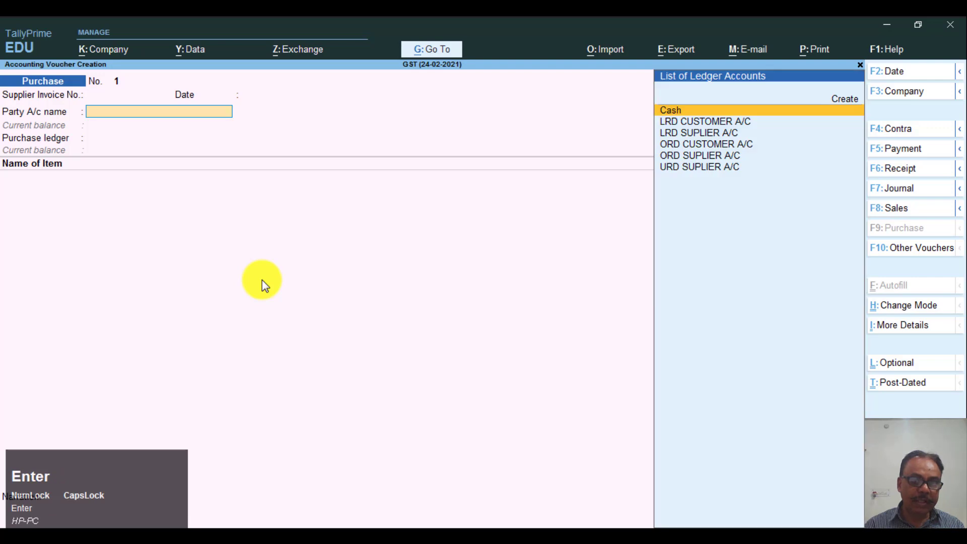
# - Select LRD SUPLIER A/C as the voucher's party and accept its receipt and party details unchanged
pyautogui.press('Down')
pyautogui.press('Down')
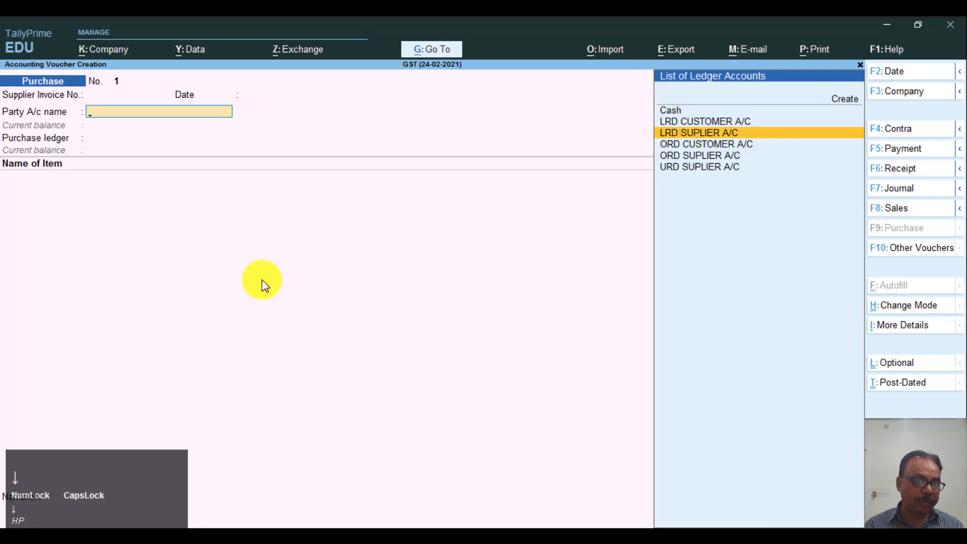
pyautogui.press('Return')
pyautogui.press('Return')
pyautogui.press('Return')
pyautogui.press('Return')
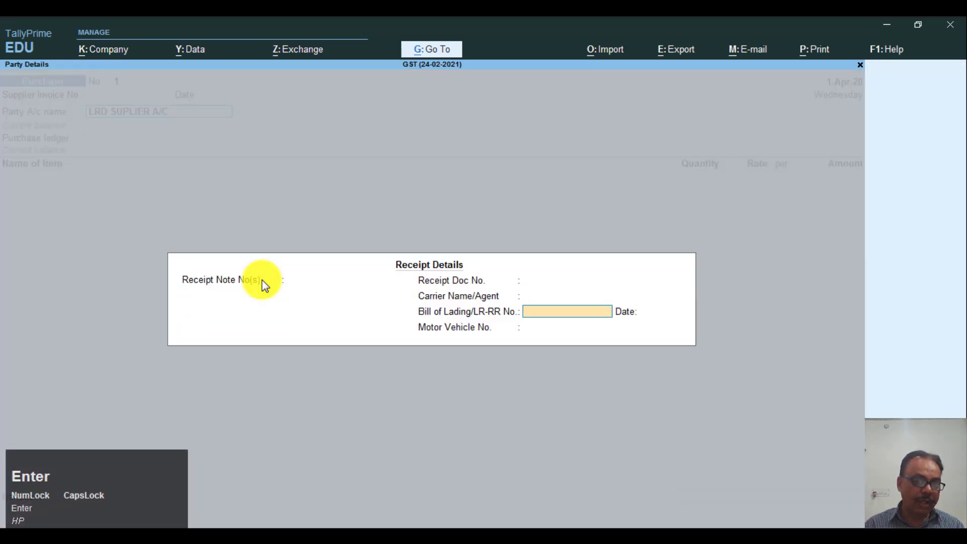
pyautogui.press('Return')
pyautogui.press('Return')
pyautogui.press('Return')
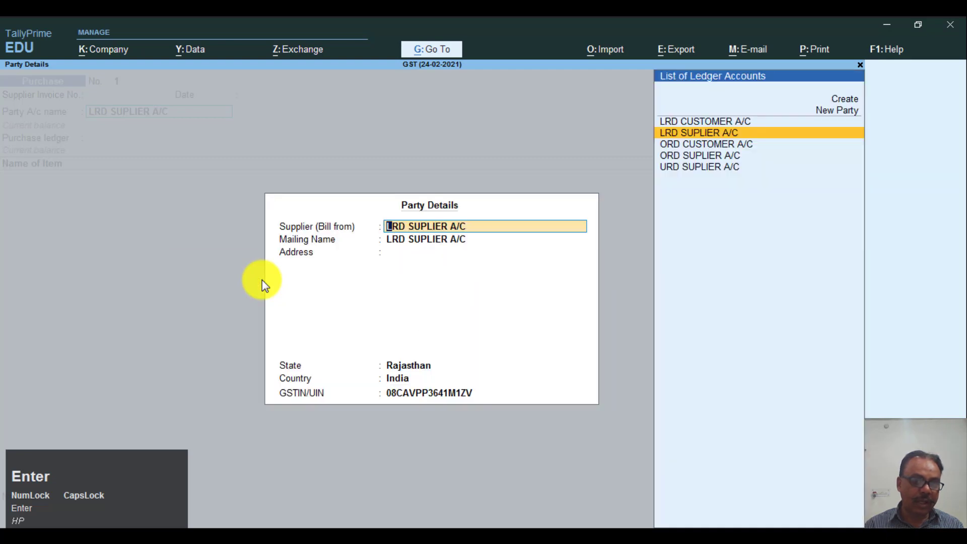
pyautogui.press('Return')
pyautogui.press('Return')
pyautogui.press('Return')
pyautogui.press('Return')
pyautogui.press('Return')
pyautogui.press('Return')
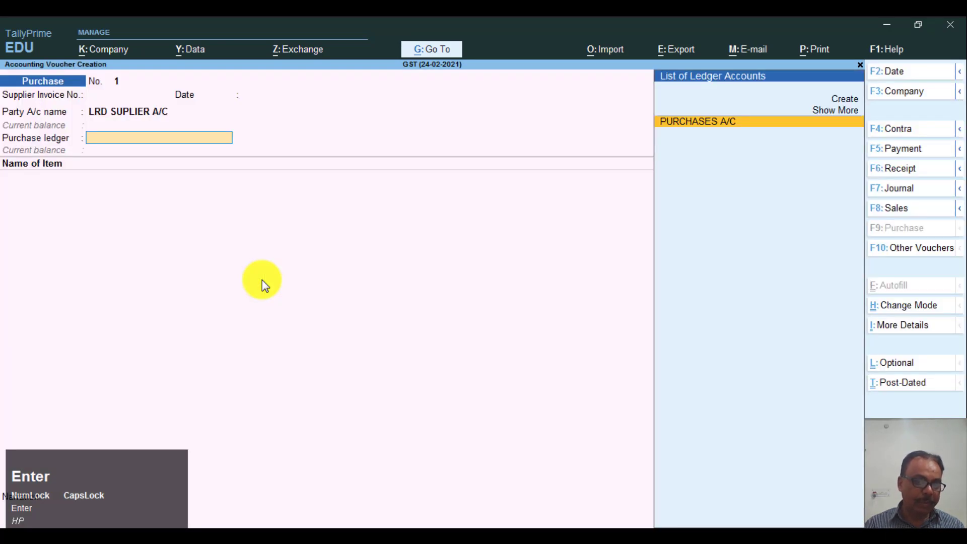
# - Choose PURCHASES A/C as the purchase ledger and add MOUSE as the voucher's item
pyautogui.press('Return')
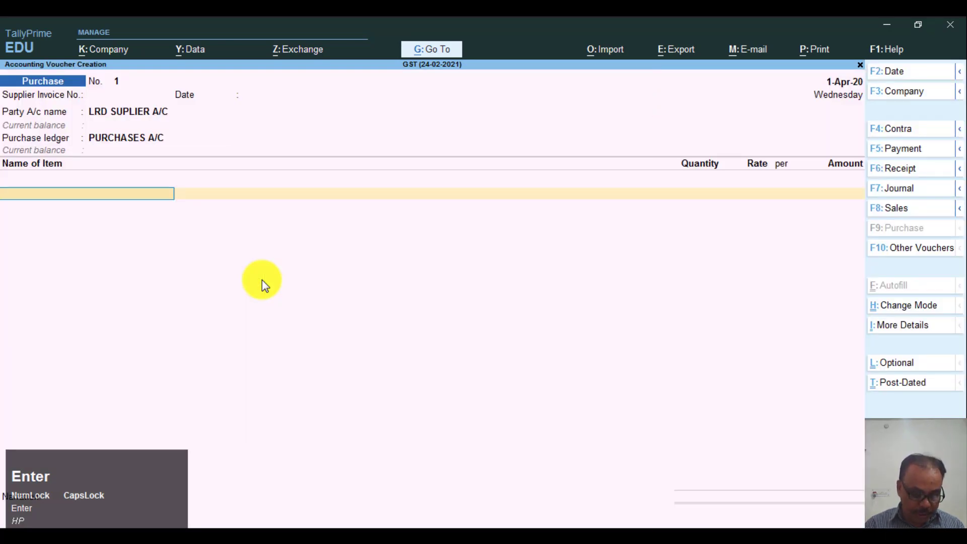
pyautogui.write('MO')
pyautogui.press('Return')
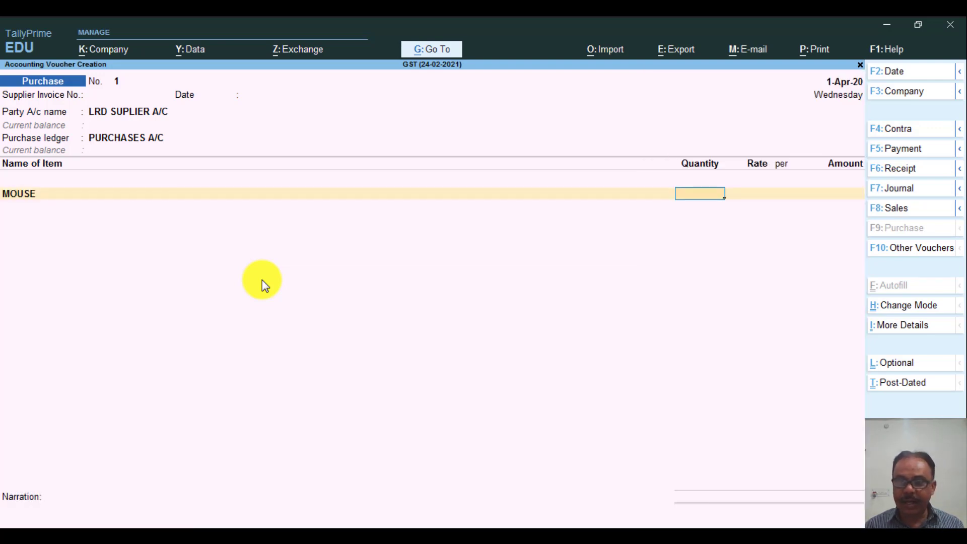
# - Open the MOUSE stock item for alteration from the voucher, keeping its name, group and alias
pyautogui.press('BackSpace')
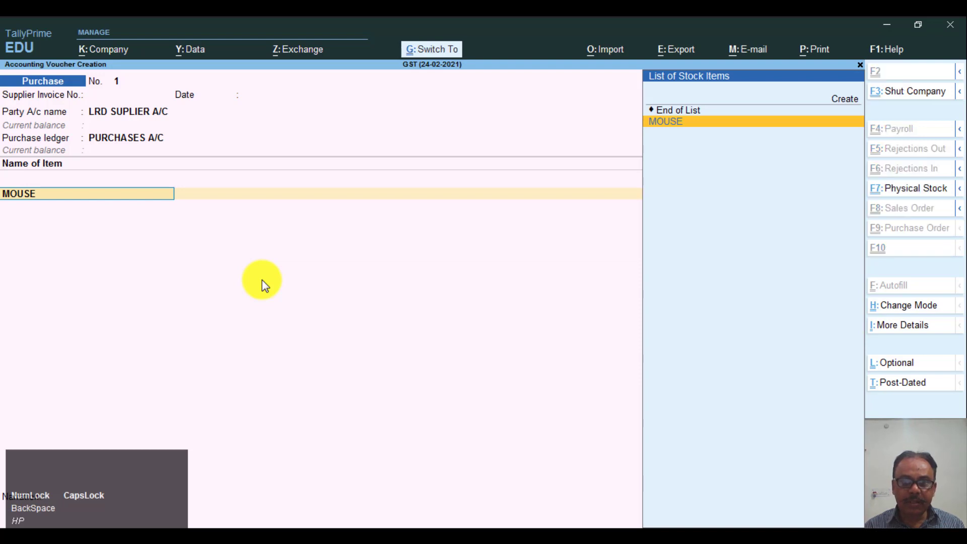
pyautogui.hotkey('ctrl', 'Return')
pyautogui.press('Return')
pyautogui.press('Return')
pyautogui.press('Return')
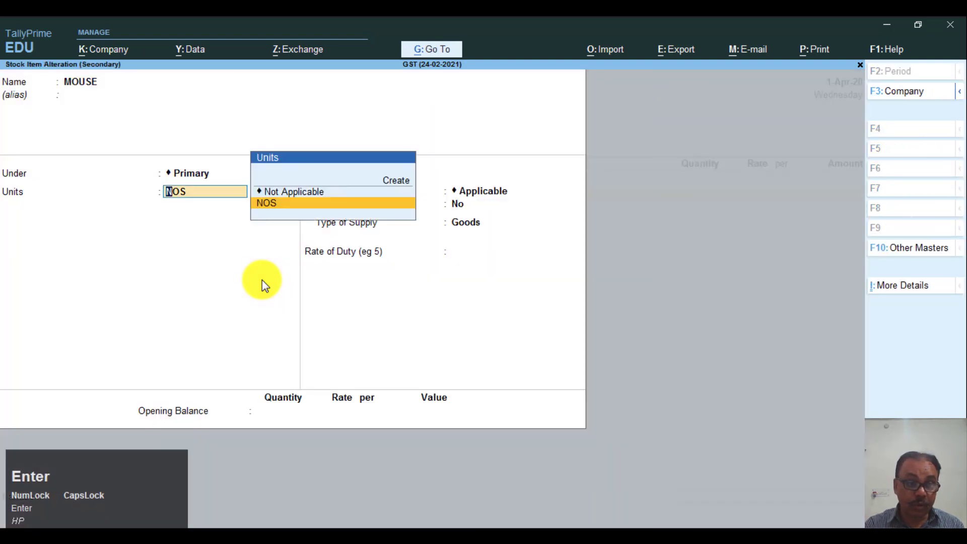
# - Show more stock item configurations, enable standard buying and selling rates, and save the configuration
pyautogui.press('F12')
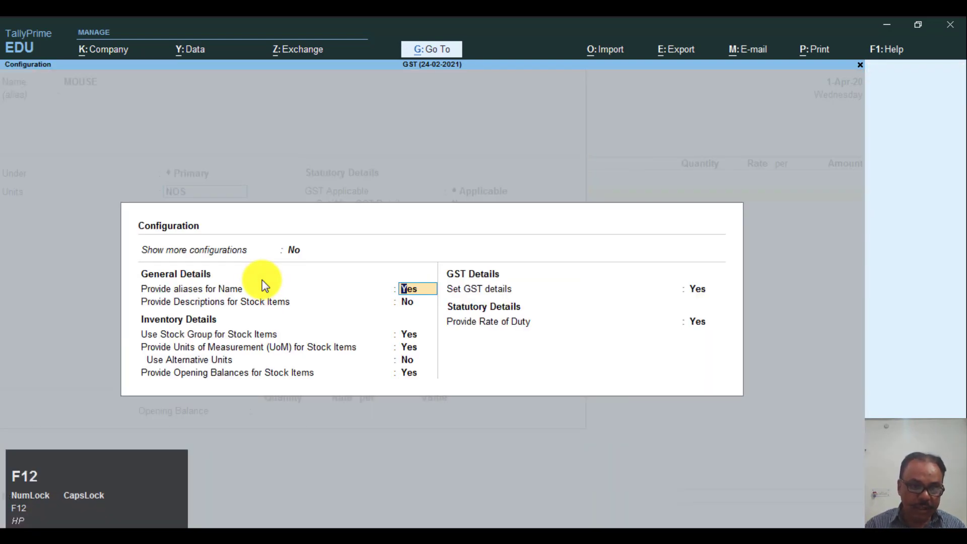
pyautogui.press('Return')
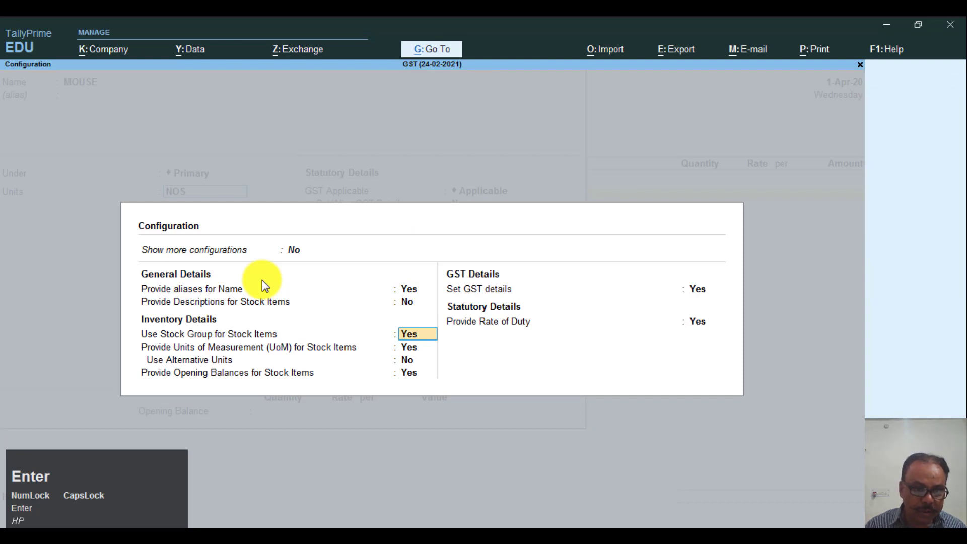
pyautogui.press('BackSpace')
pyautogui.press('BackSpace')
pyautogui.press('BackSpace')
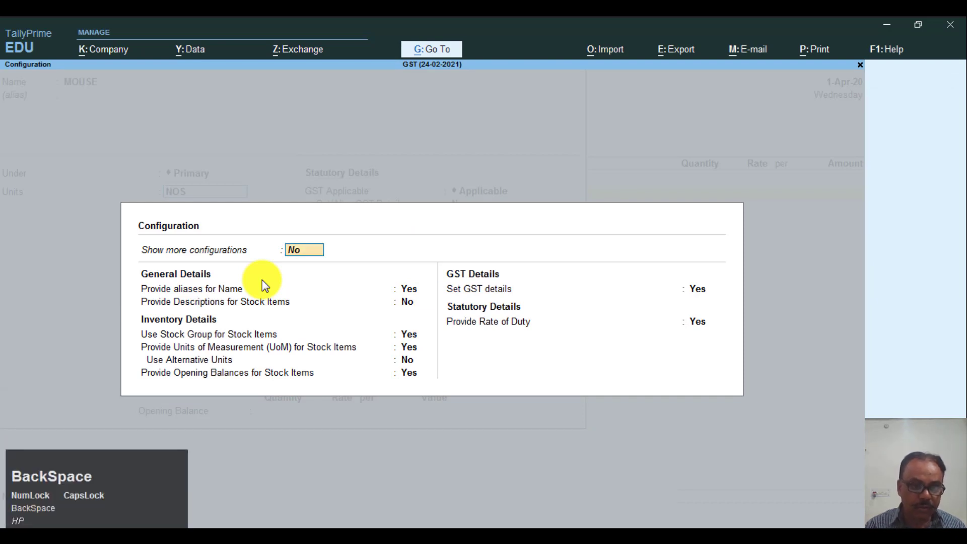
pyautogui.write('y')
pyautogui.press('Return')
pyautogui.press('Return')
pyautogui.press('Return')
pyautogui.press('Return')
pyautogui.press('Return')
pyautogui.press('Return')
pyautogui.press('Return')
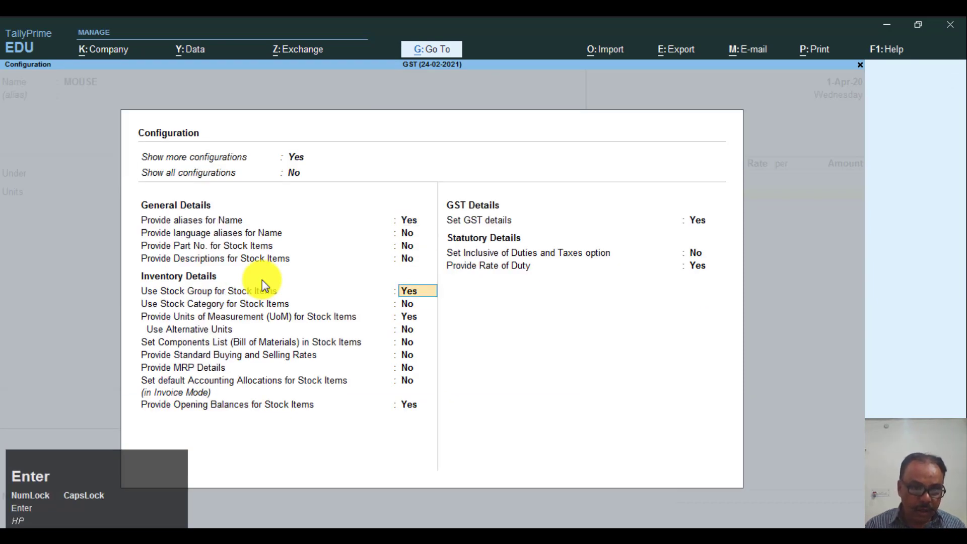
pyautogui.press('Return')
pyautogui.press('Return')
pyautogui.press('Return')
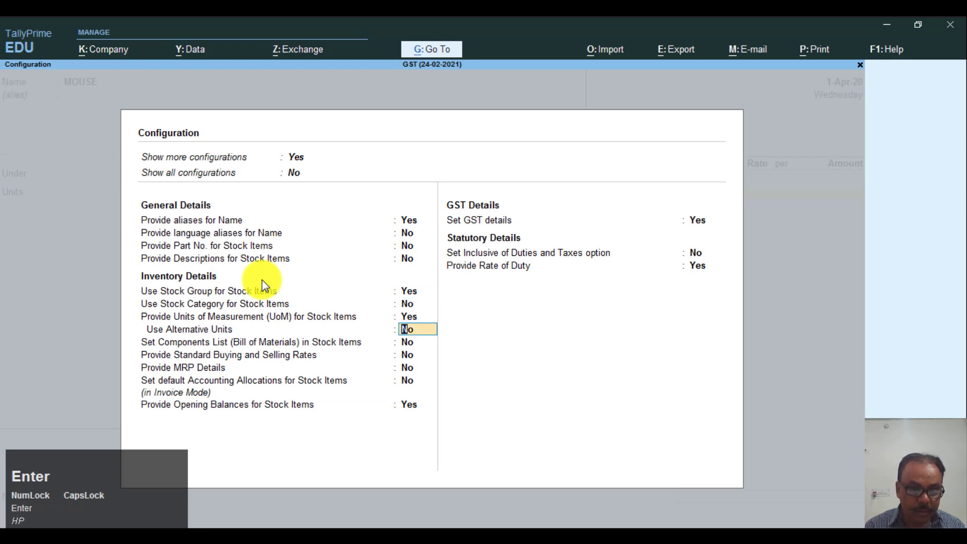
pyautogui.press('Return')
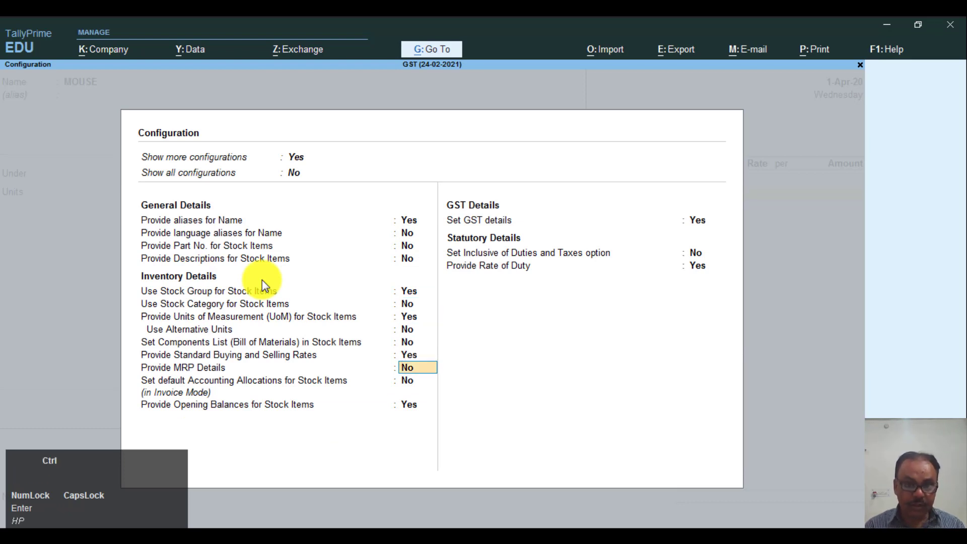
pyautogui.hotkey('ctrl', 'a')
# - Enable altering standard rates for MOUSE and set its standard cost to 200 per NOS from 1-Apr-20
pyautogui.press('Return')
pyautogui.press('Return')
pyautogui.press('Return')
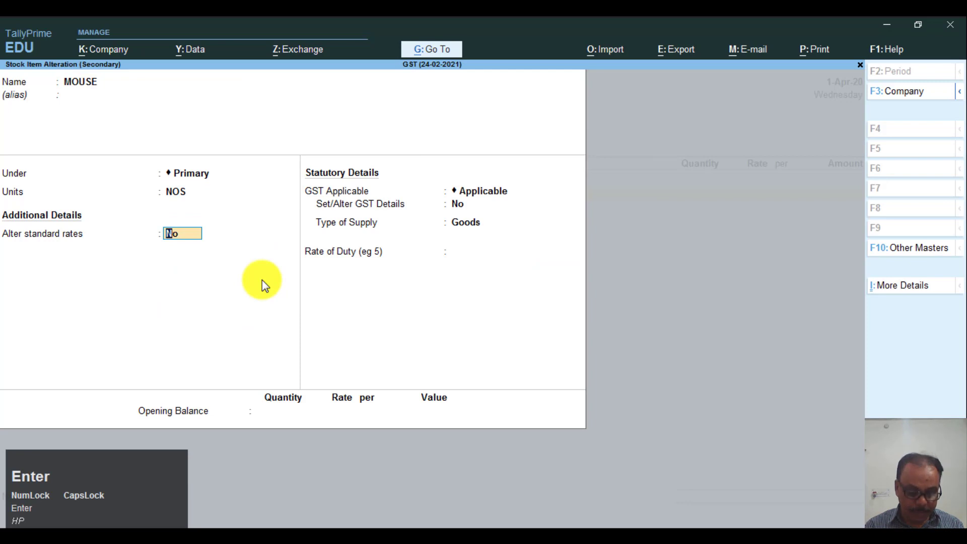
pyautogui.write('y')
pyautogui.press('Return')
pyautogui.write('1')
pyautogui.press('Return')
pyautogui.write('20')
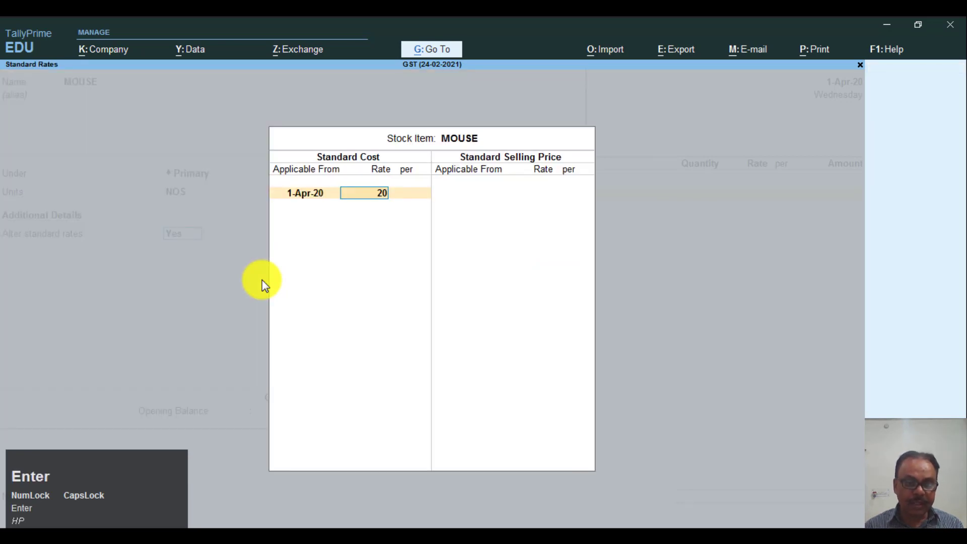
pyautogui.write('0')
pyautogui.press('Return')
pyautogui.press('Return')
# - Set the standard selling price of MOUSE to 250 from 1-Apr-20 and save the stock item
pyautogui.write('1')
pyautogui.press('Return')
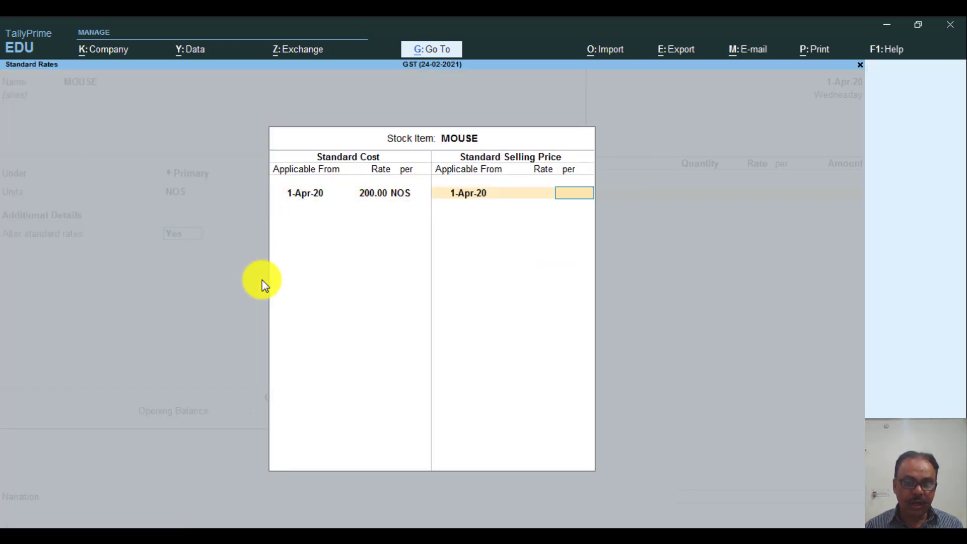
pyautogui.write('250')
pyautogui.press('Return')
pyautogui.press('Return')
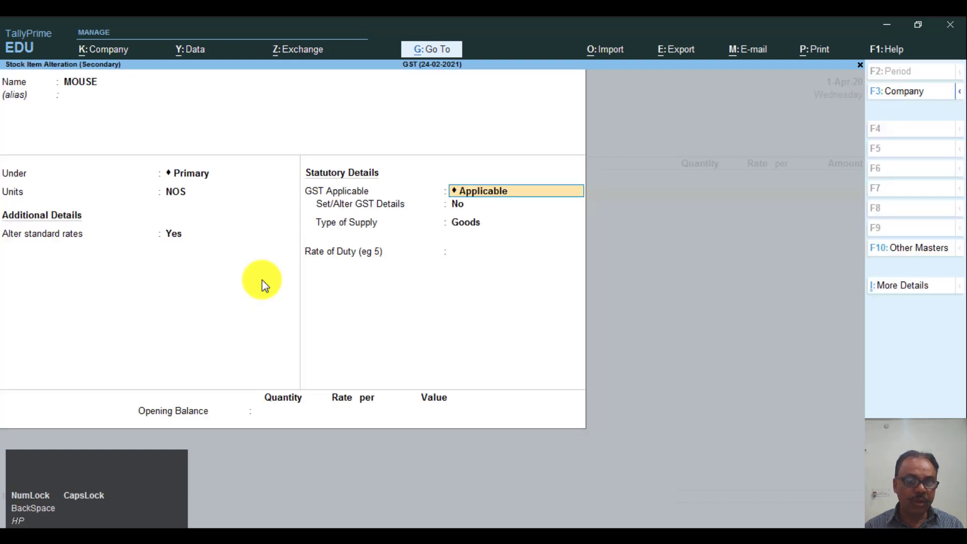
pyautogui.hotkey('ctrl', 'a')
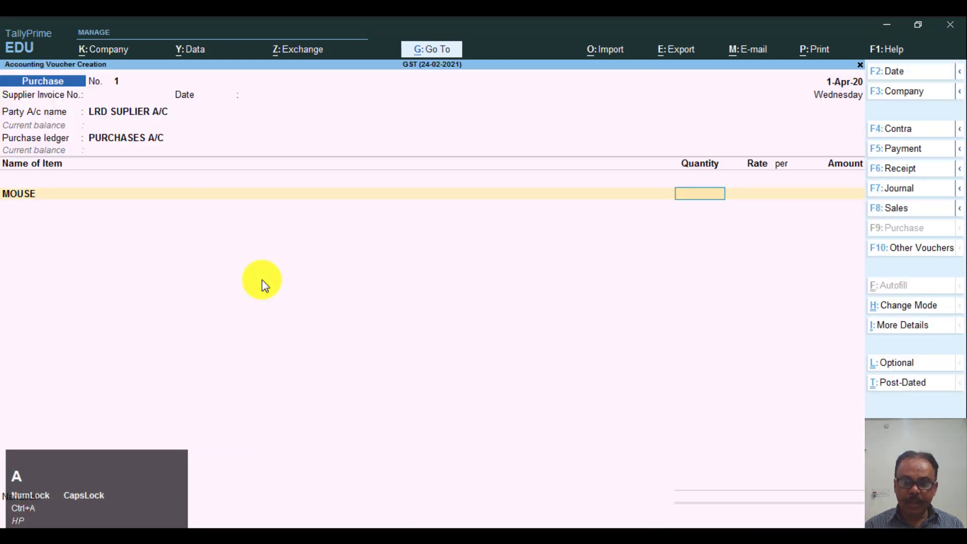
# - Enter a quantity of 200 NOS for MOUSE, accept the rate of 200, and finish the item list
pyautogui.write('200')
pyautogui.press('Return')
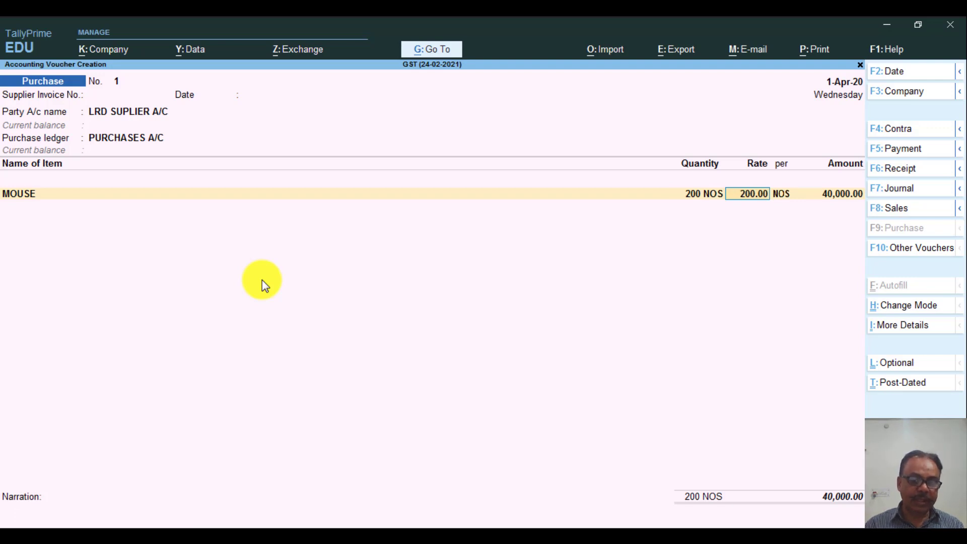
pyautogui.press('Return')
pyautogui.press('Return')
pyautogui.press('Return')
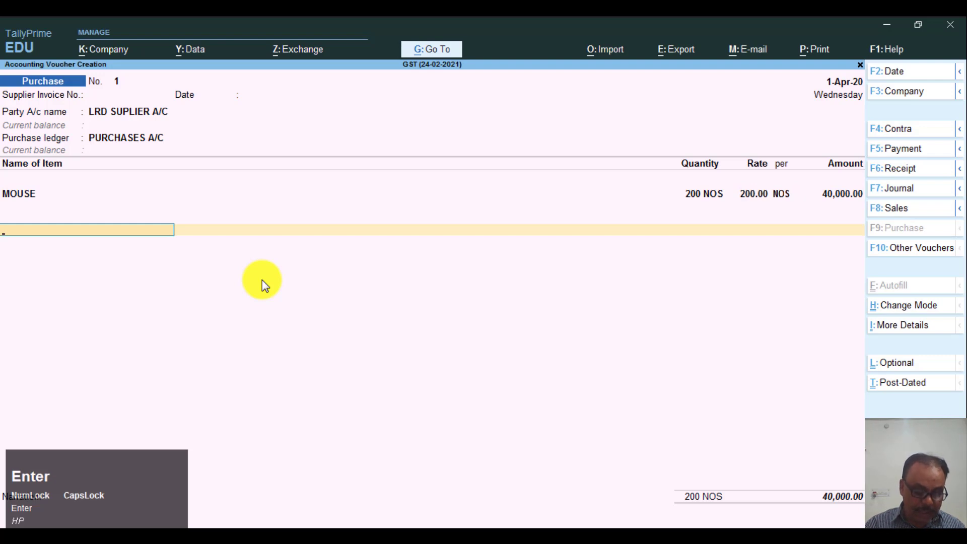
# - Add the CGST A/C and SGST A/C tax ledgers below the item with their calculated amounts
pyautogui.write('CG')
pyautogui.press('Return')
pyautogui.press('Return')
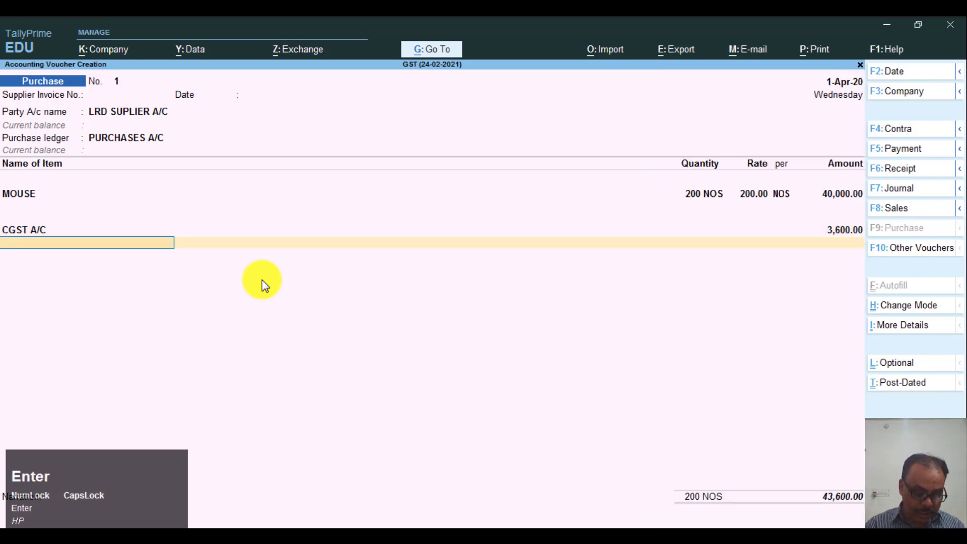
pyautogui.write('SG')
pyautogui.press('Return')
pyautogui.press('Return')
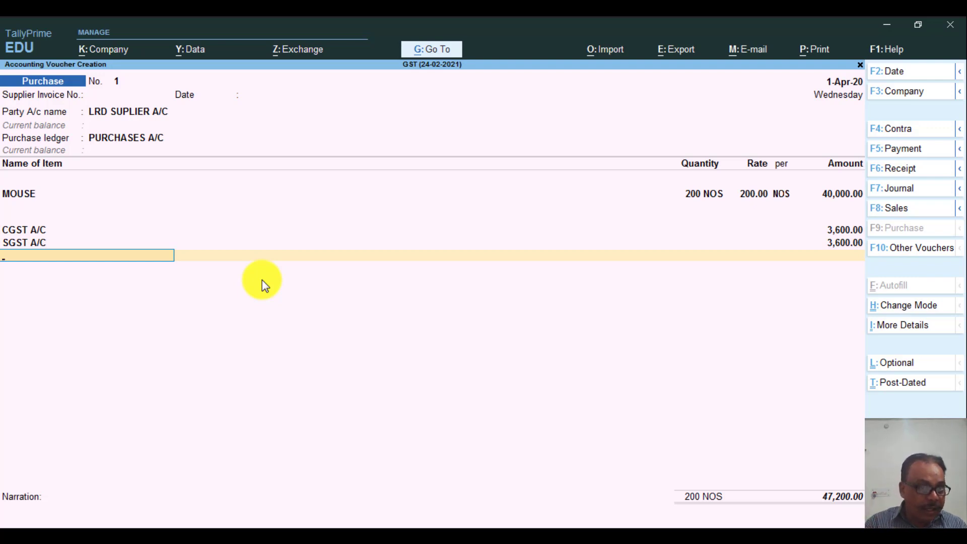
# - Return to the voucher's party account and change it to URD SUPLIER A/C
pyautogui.press('BackSpace')
pyautogui.press('BackSpace')
pyautogui.press('BackSpace')
pyautogui.press('BackSpace')
pyautogui.press('BackSpace')
pyautogui.press('BackSpace')
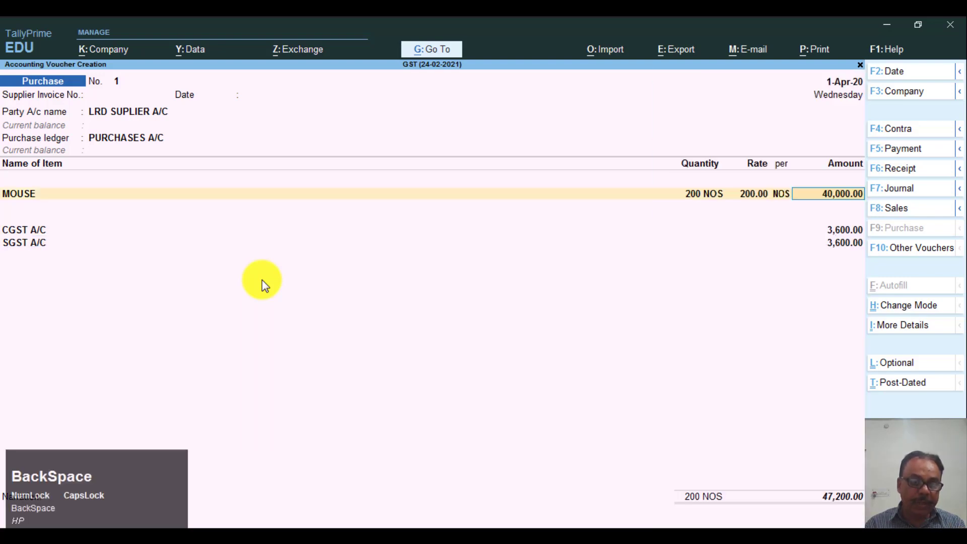
pyautogui.press('BackSpace')
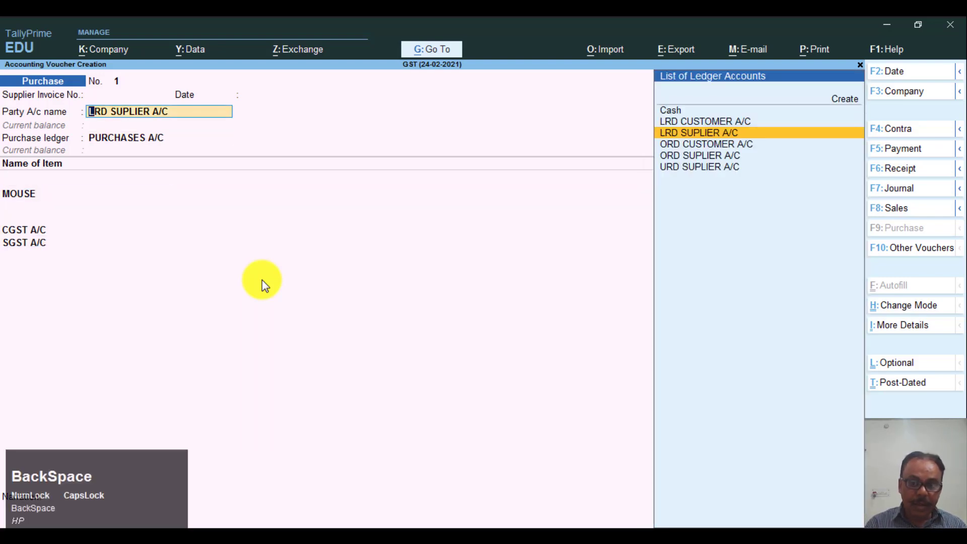
pyautogui.press('Down')
pyautogui.press('Up')
pyautogui.press('Down')
pyautogui.press('Down')
pyautogui.press('Down')
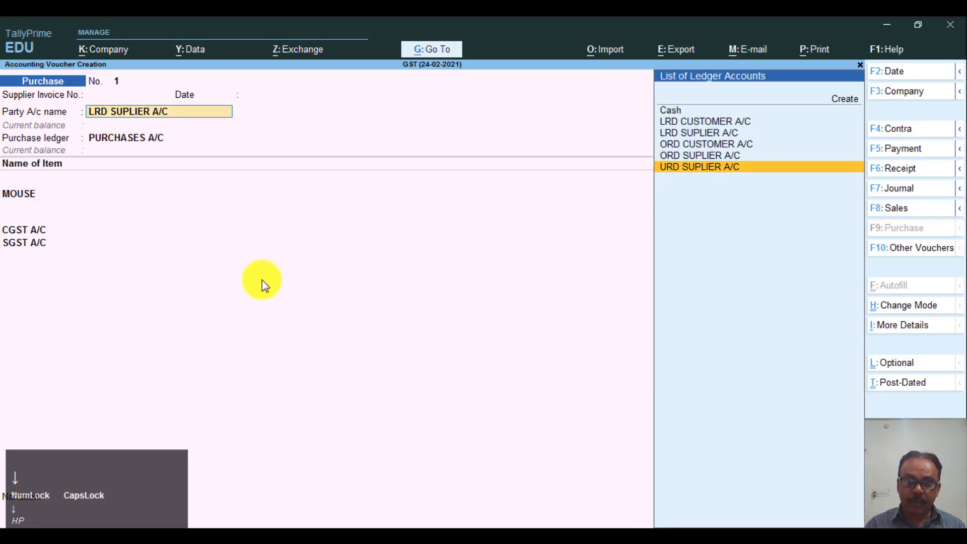
pyautogui.press('Return')
# - Accept the unregistered supplier's receipt and party details, keeping the purchase ledger and the MOUSE item
pyautogui.hotkey('ctrl', 'a')
pyautogui.press('Return')
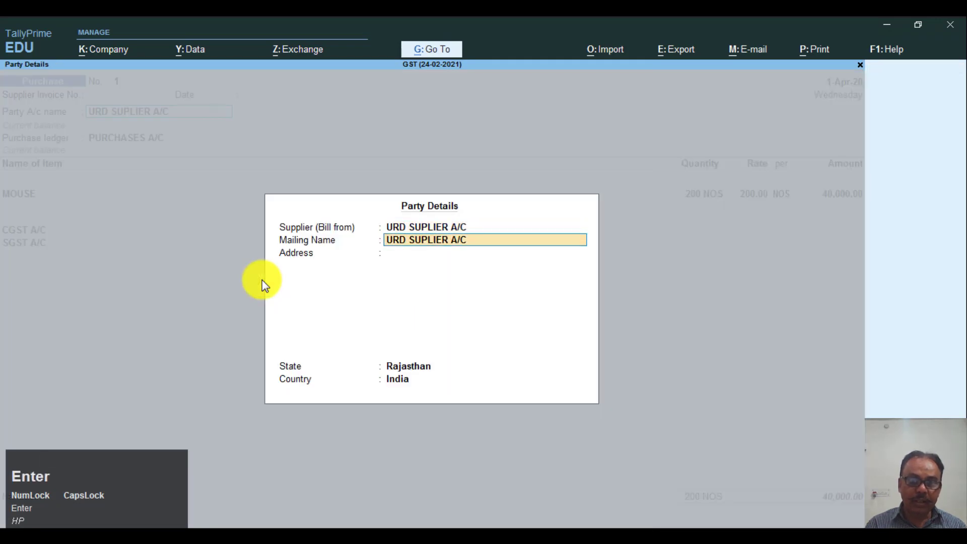
pyautogui.hotkey('ctrl', 'a')
pyautogui.press('Return')
pyautogui.press('Return')
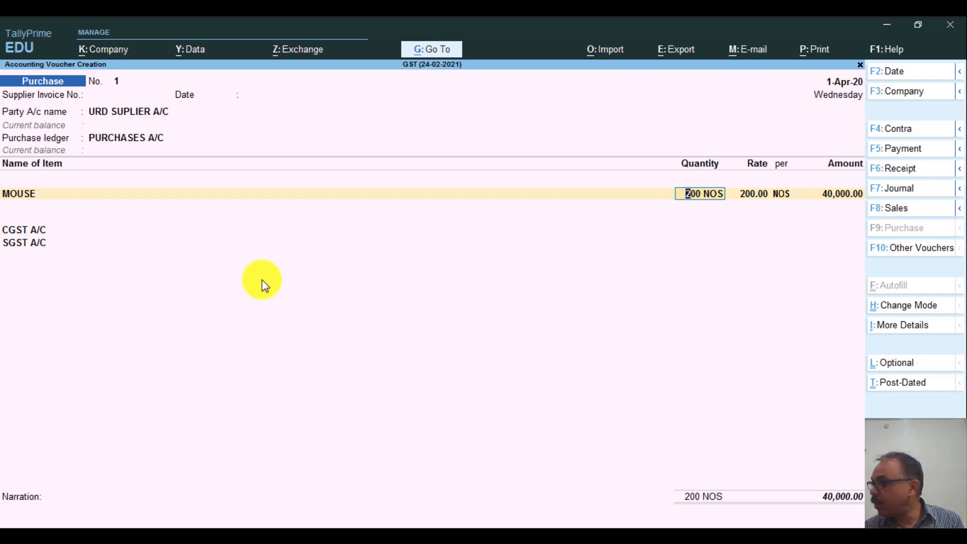
# - Open the GST - Tax Analysis from the voucher's additional details to examine the tax on MOUSE
pyautogui.click(892, 326)
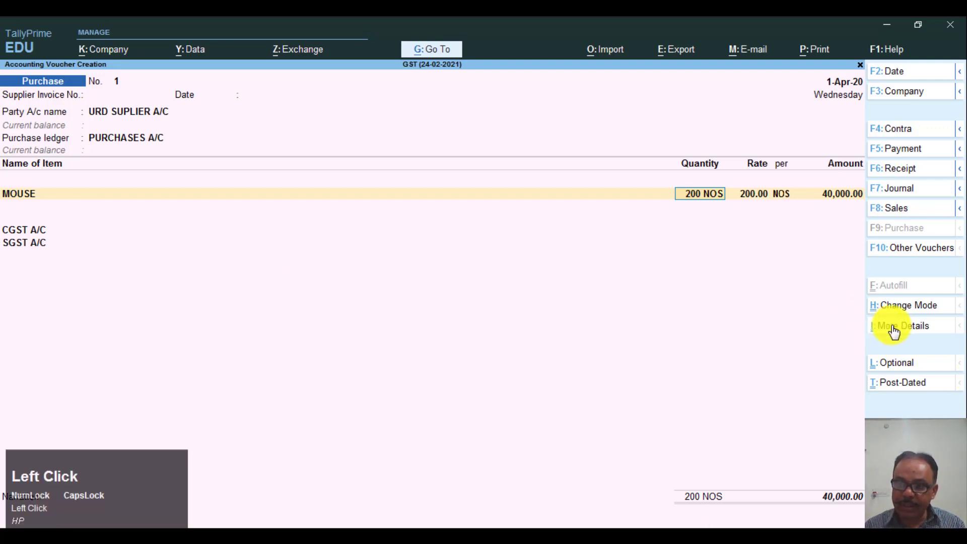
pyautogui.click(288, 310)
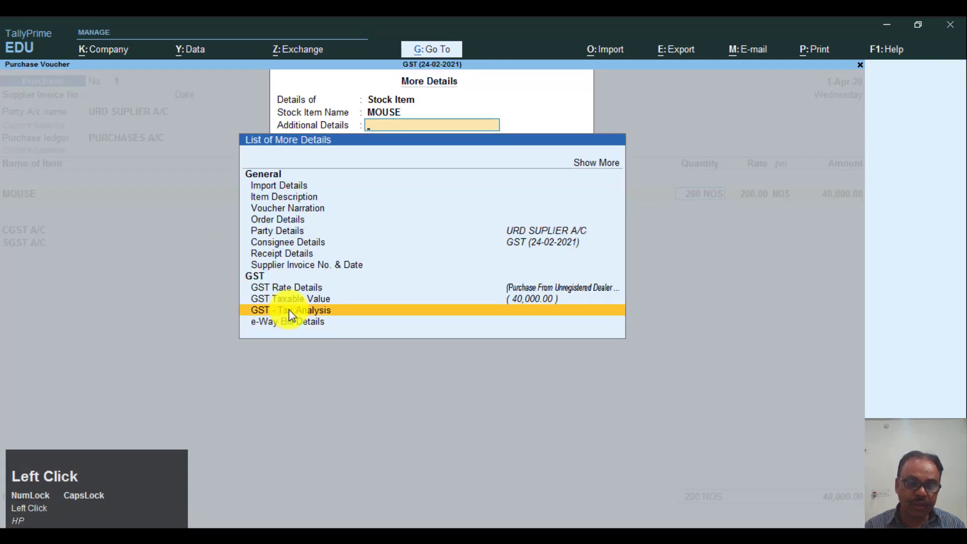
pyautogui.press('Return')
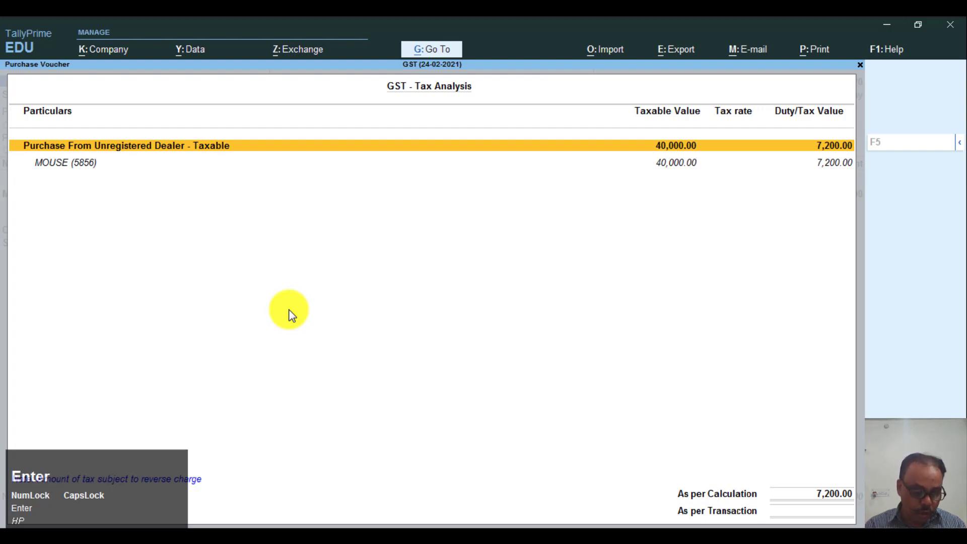
# - Expand the GST - Tax Analysis to examine the rate-wise tax on MOUSE, and close it
pyautogui.hotkey('alt', 'F1')
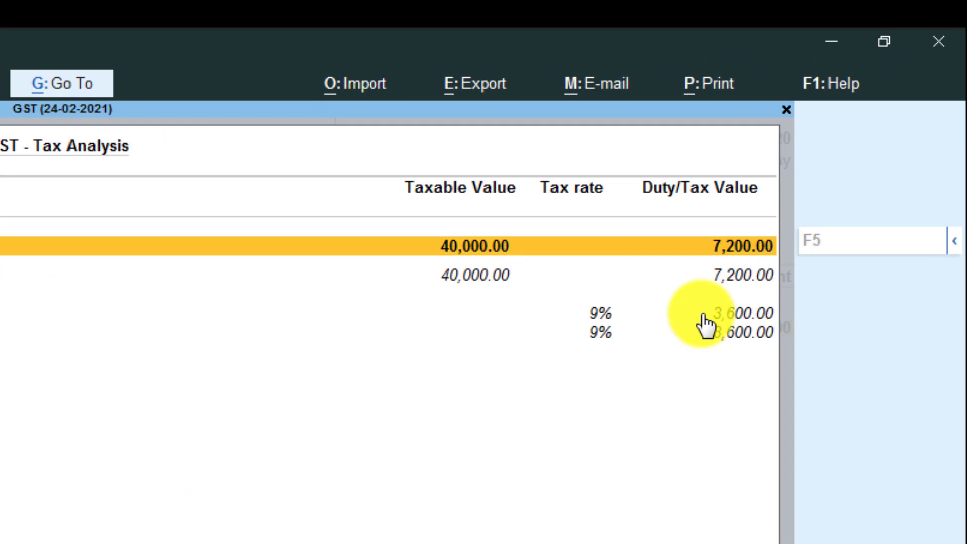
pyautogui.press('Escape')
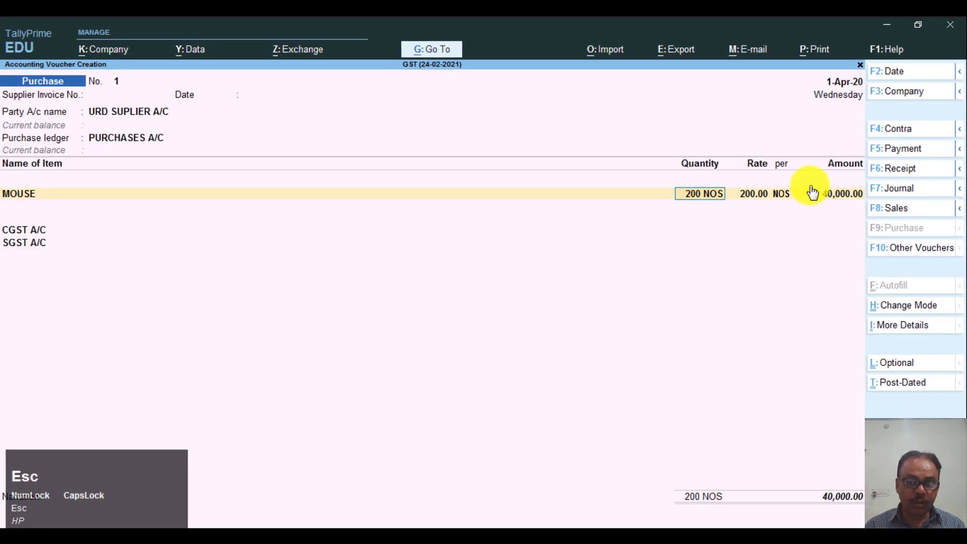
# - Keep the MOUSE item's quantity, rate and amount, and remove the CGST A/C and SGST A/C ledgers by choosing End of List
pyautogui.press('Return')
pyautogui.press('Return')
pyautogui.press('Return')
pyautogui.press('Return')
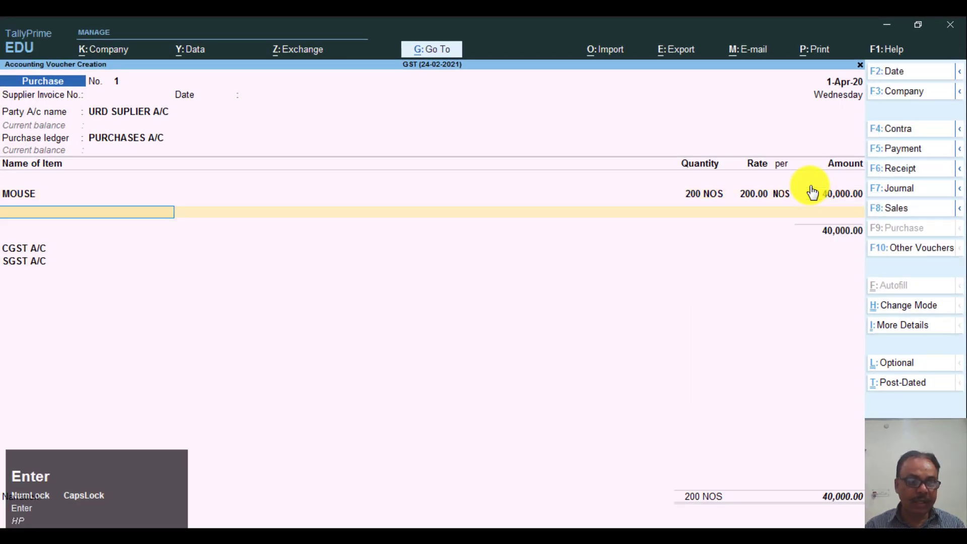
pyautogui.press('Return')
pyautogui.press('Up')
pyautogui.press('Up')
pyautogui.press('Up')
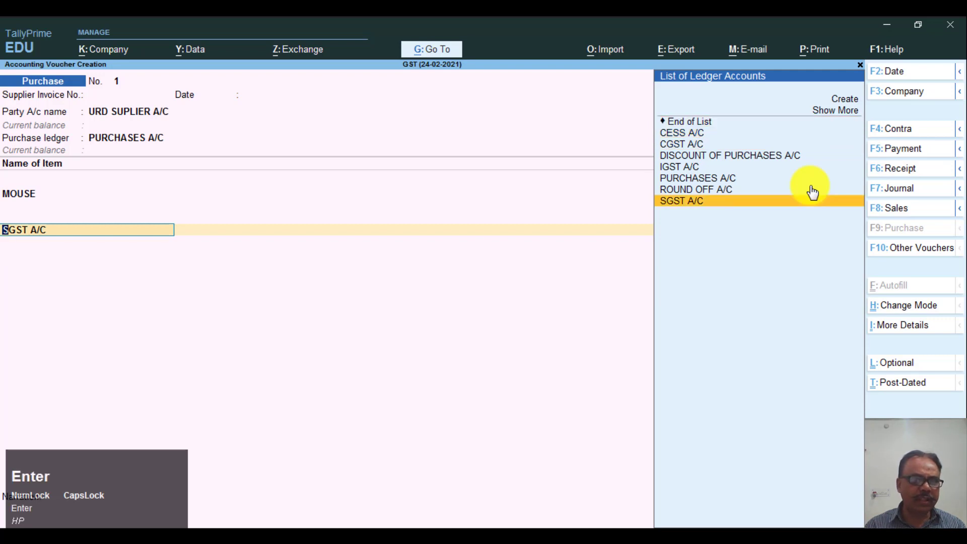
pyautogui.press('Up')
pyautogui.press('Up')
pyautogui.press('Up')
pyautogui.press('Up')
pyautogui.press('Up')
pyautogui.press('Up')
pyautogui.press('Up')
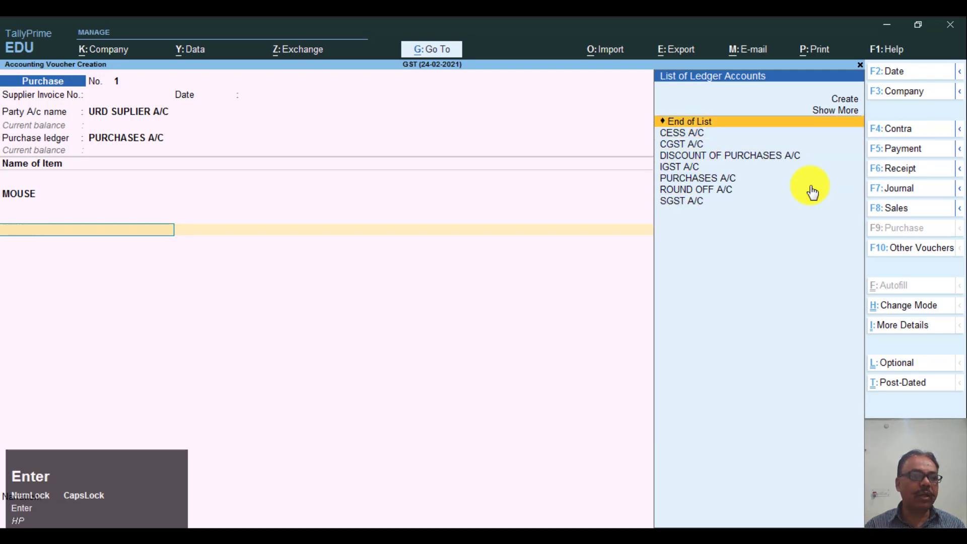
pyautogui.press('Return')
# - Accept the bill-wise details of URD SUPLIER A/C as New Ref 1 for 40,000.00 Cr and save the purchase voucher
pyautogui.press('Return')
pyautogui.press('Return')
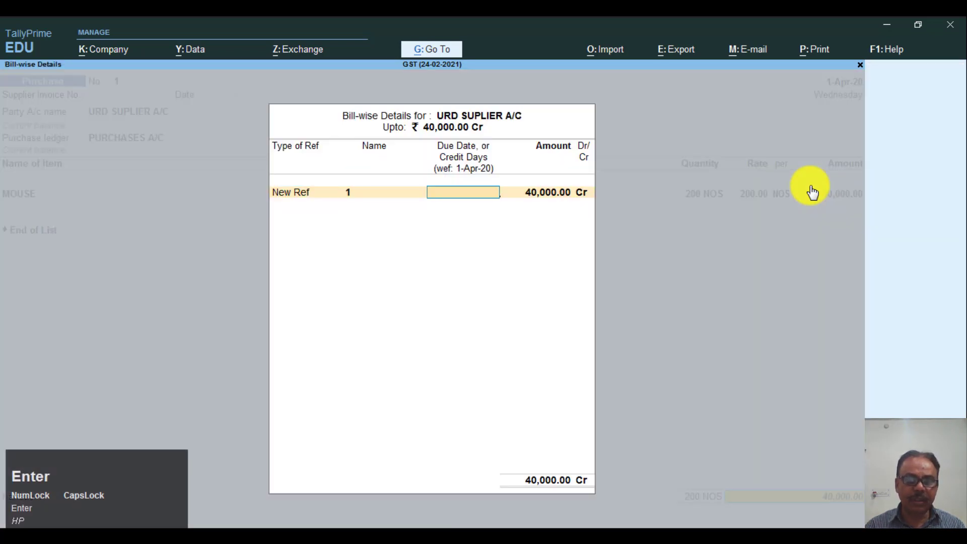
pyautogui.press('Return')
pyautogui.press('Return')
pyautogui.press('Return')
pyautogui.press('Return')
pyautogui.press('Return')
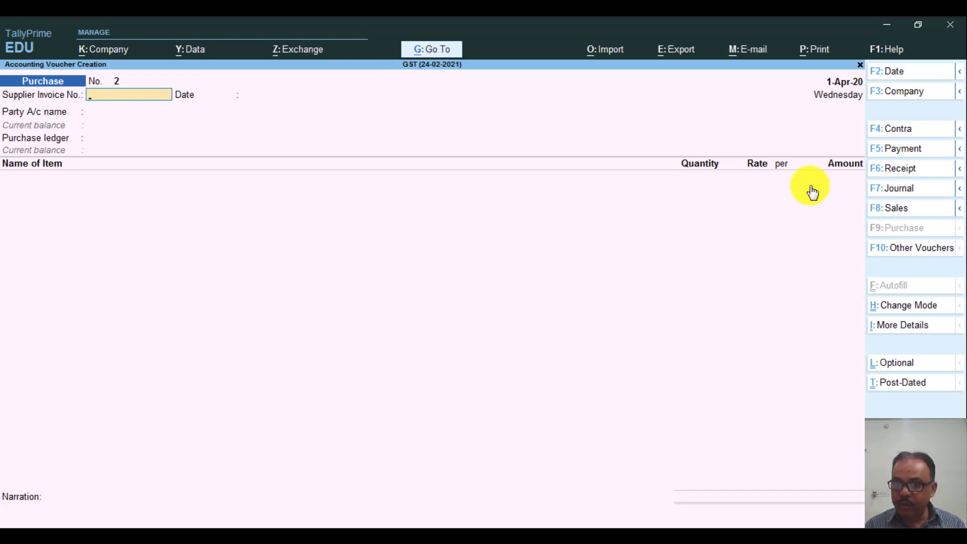
# - Leave purchase voucher entry and open Display More Reports from the Gateway of Tally
pyautogui.press('Escape')
pyautogui.press('Escape')
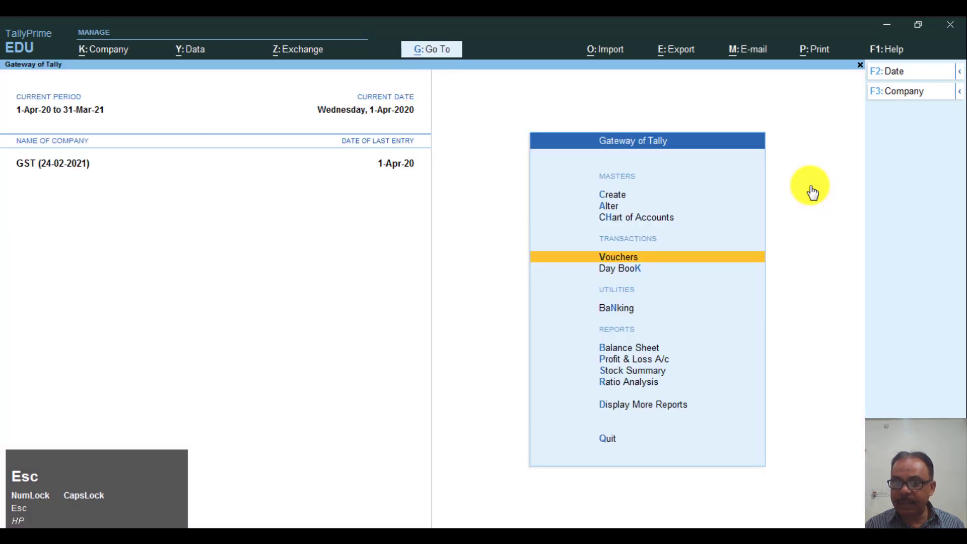
pyautogui.press('Down')
pyautogui.press('Down')
pyautogui.press('Down')
pyautogui.press('Down')
pyautogui.press('Down')
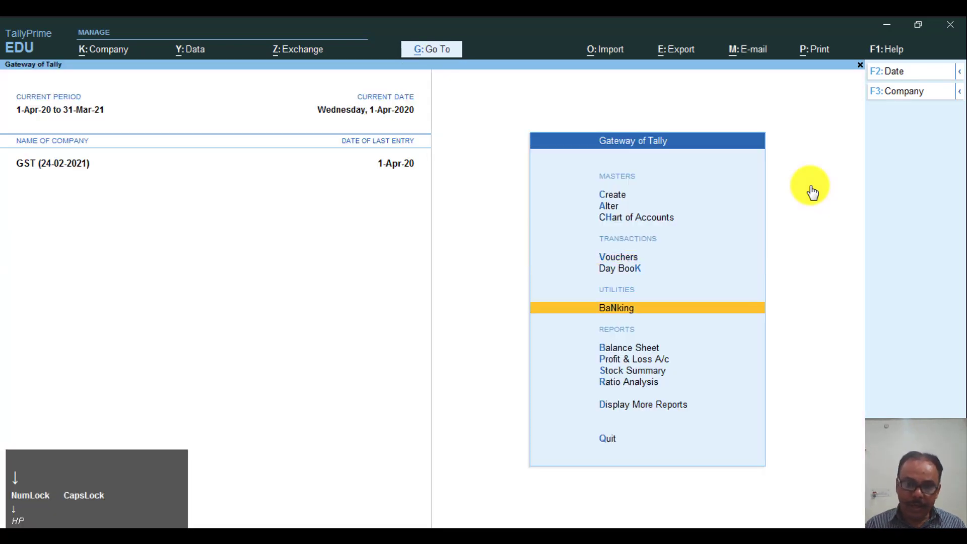
pyautogui.press('Down')
pyautogui.press('Down')
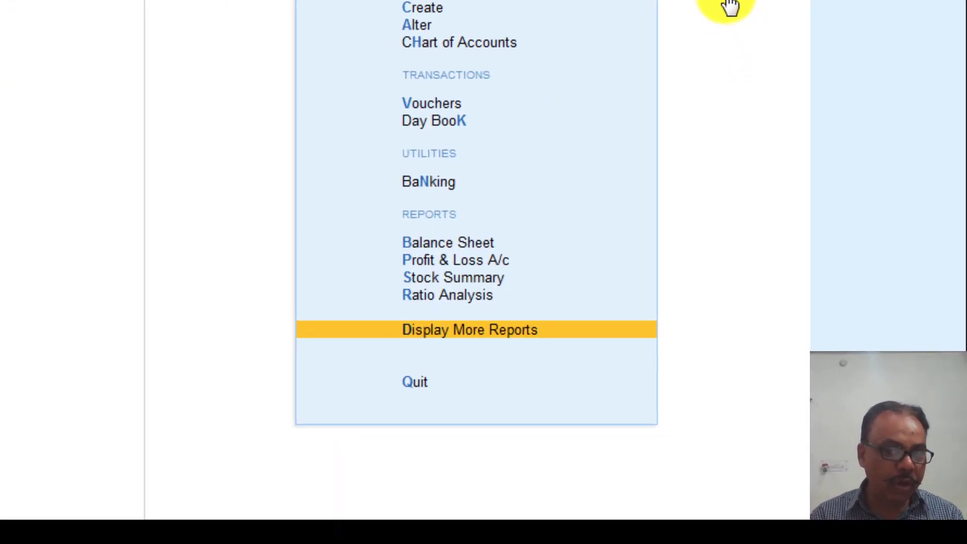
pyautogui.press('Return')
# - Open the GST Reports among the statutory reports
pyautogui.press('Down')
pyautogui.press('Down')
pyautogui.press('Down')
pyautogui.press('Down')
pyautogui.press('Down')
pyautogui.press('Down')
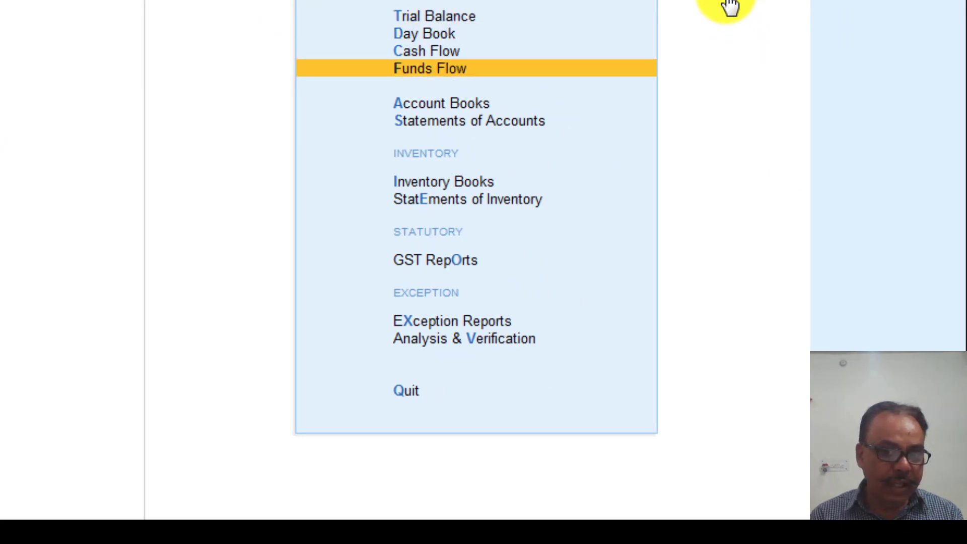
pyautogui.press('Down')
pyautogui.press('Down')
pyautogui.press('Down')
pyautogui.press('Up')
pyautogui.press('Up')
pyautogui.press('Up')
pyautogui.press('Up')
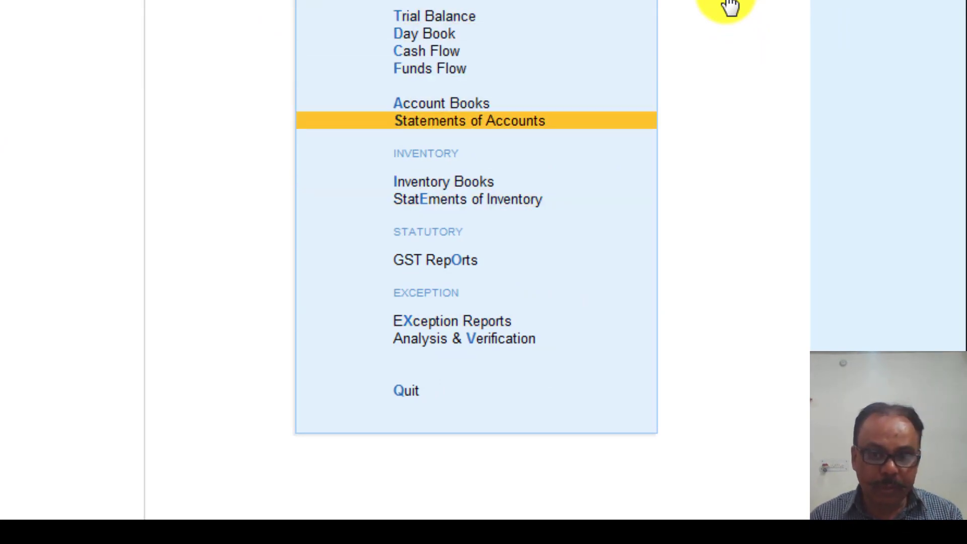
pyautogui.press('Down')
pyautogui.press('Down')
pyautogui.press('Down')
pyautogui.press('Return')
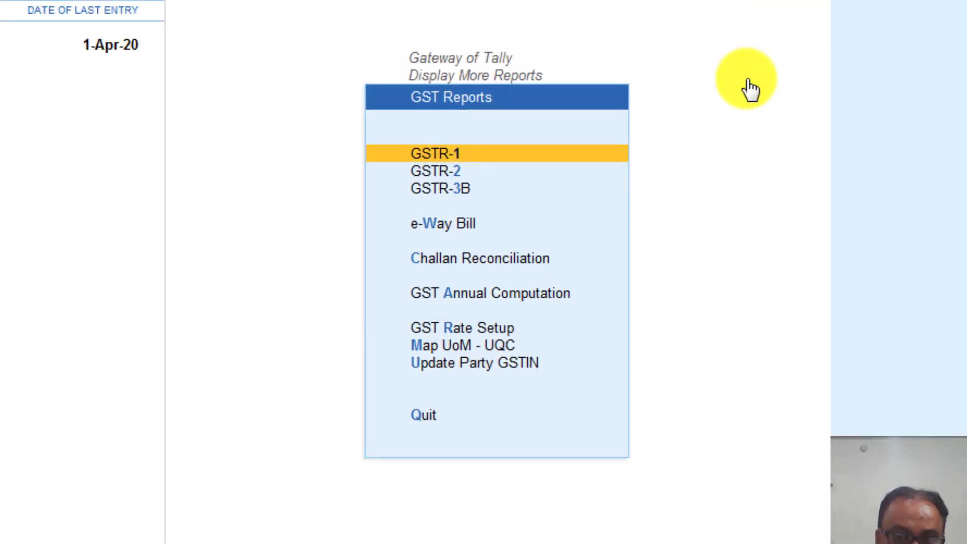
# - Open the GSTR-2 report and drill down into URD Purchases under Reverse Charge Liability to be Booked
pyautogui.press('Down')
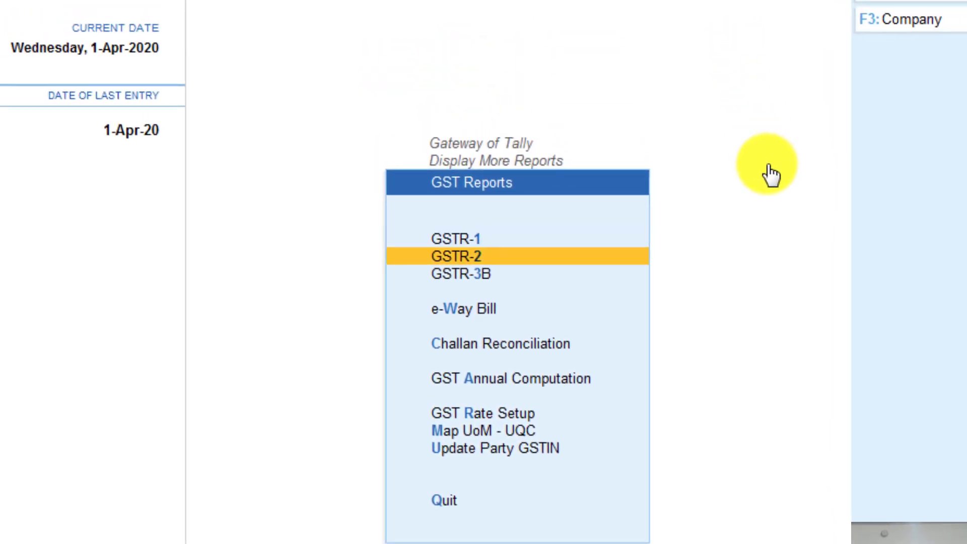
pyautogui.press('Return')
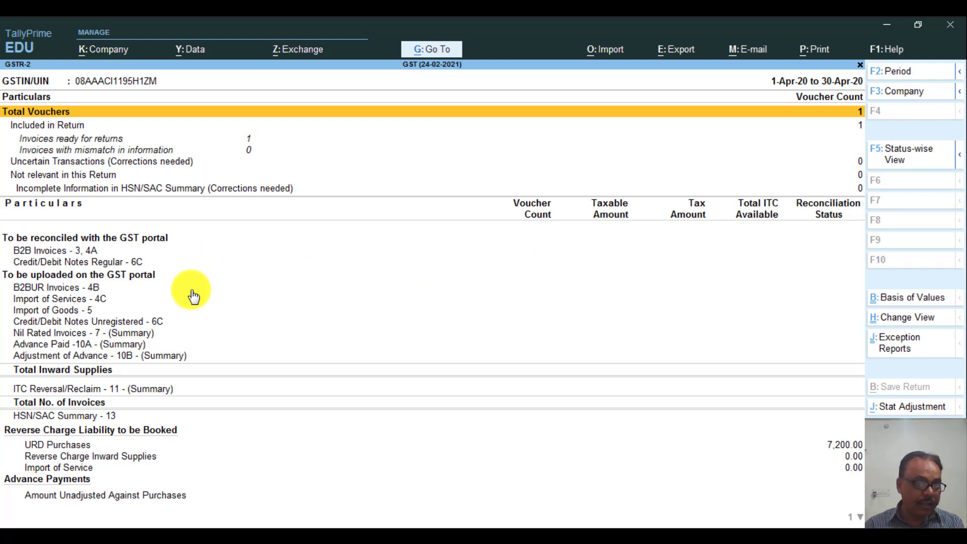
pyautogui.click(71, 448)
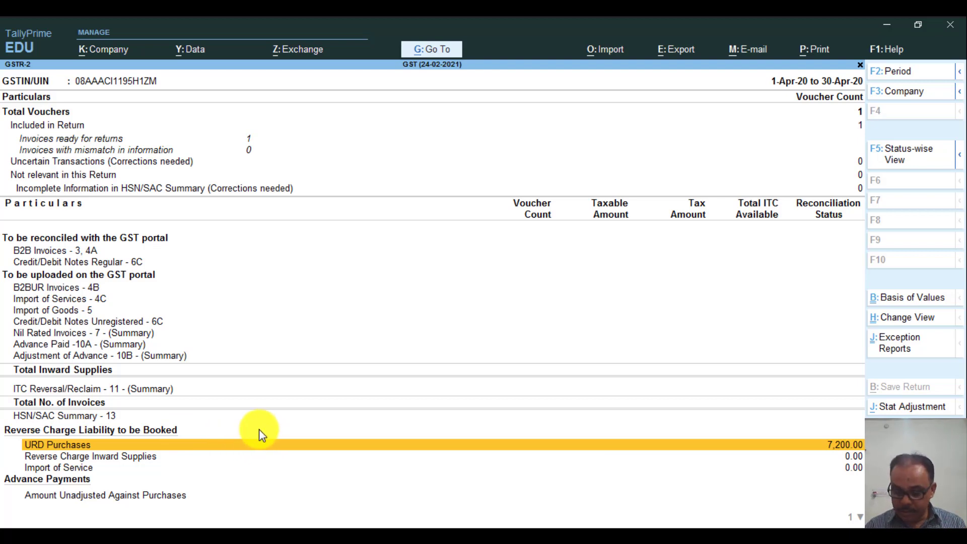
pyautogui.press('Return')
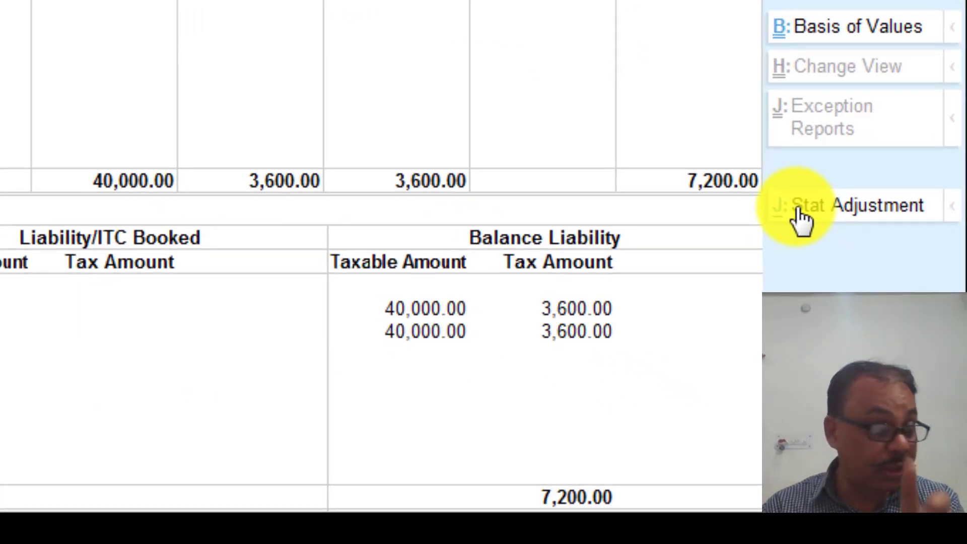
# - Start a GST stat adjustment journal with nature Increase of Tax Liability and additional details Purchase from Unregistered Dealer
pyautogui.click(801, 214)
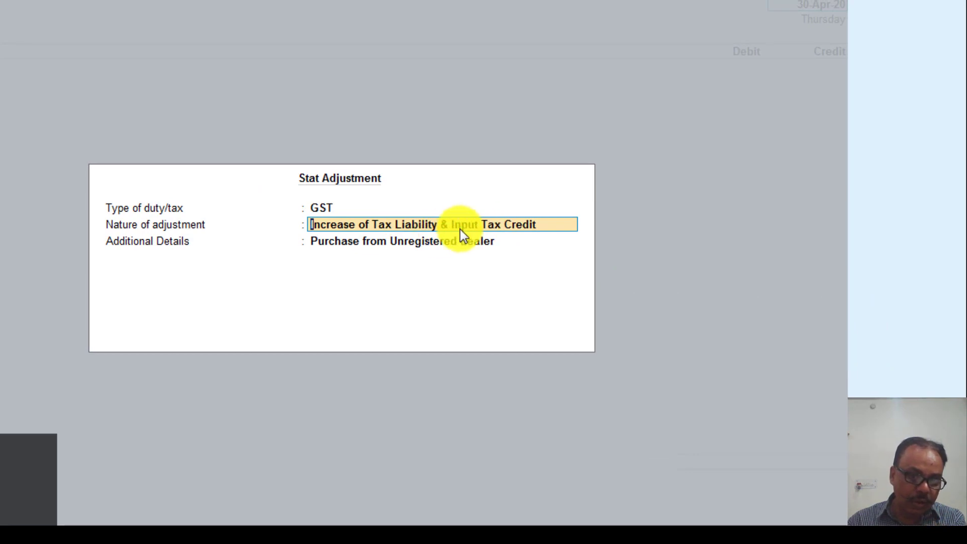
pyautogui.click(454, 227)
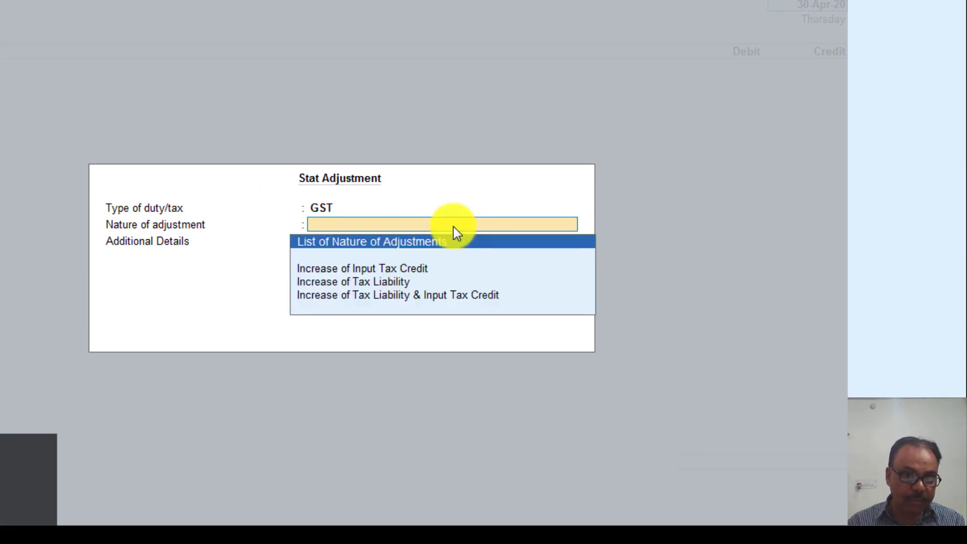
pyautogui.press('Down')
pyautogui.press('Down')
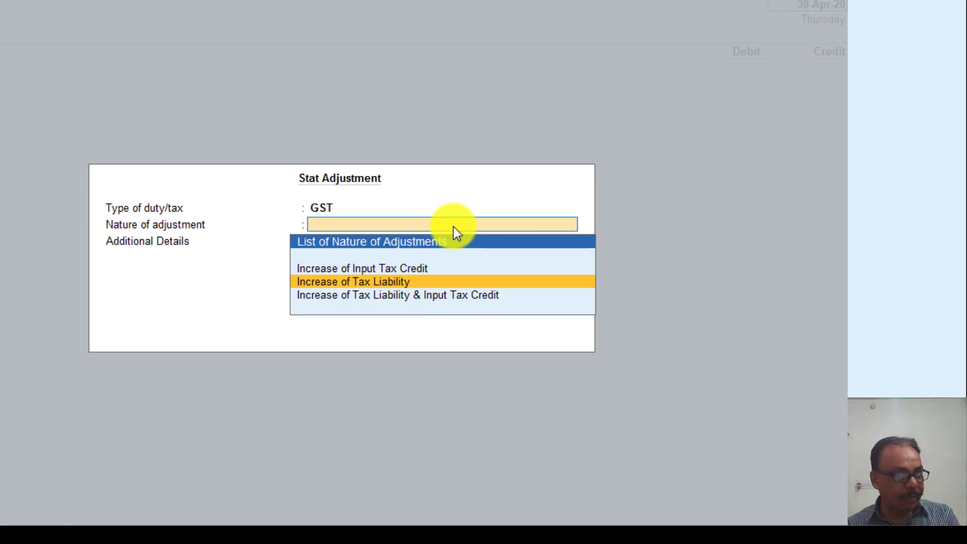
pyautogui.press('Return')
pyautogui.press('Return')
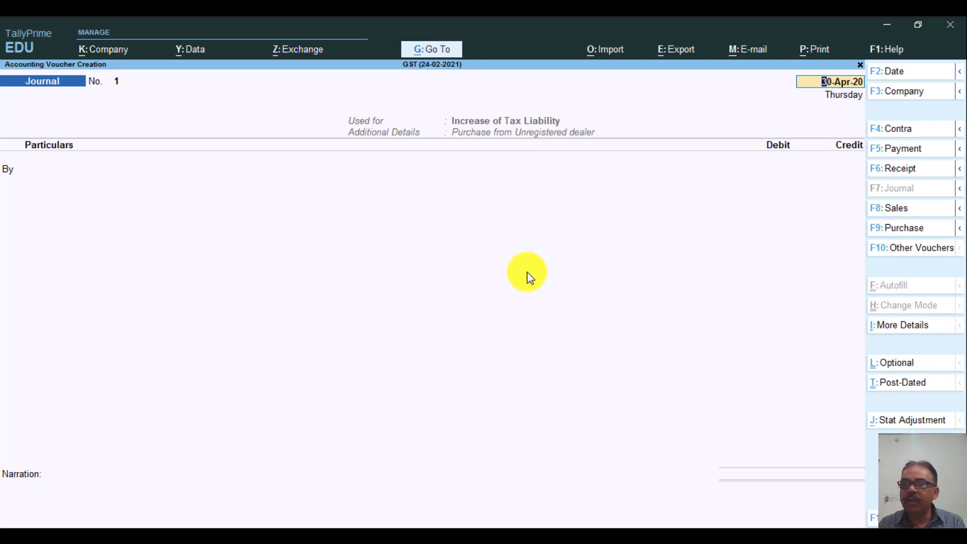
# - Set the journal voucher's date to 1-Apr-20
pyautogui.press('Return')
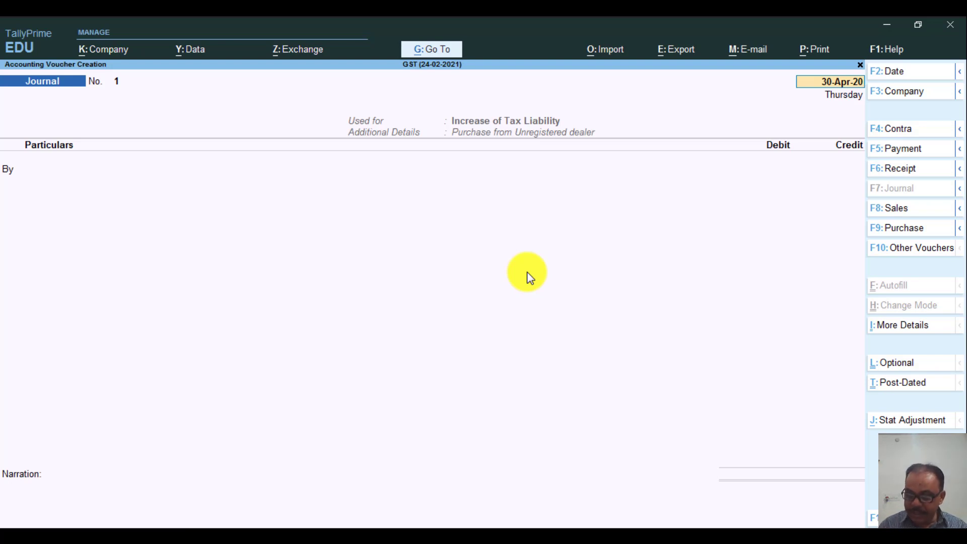
pyautogui.press('BackSpace')
pyautogui.press('BackSpace')
pyautogui.press('BackSpace')
pyautogui.press('BackSpace')
pyautogui.press('BackSpace')
pyautogui.press('BackSpace')
pyautogui.press('BackSpace')
pyautogui.press('BackSpace')
pyautogui.press('BackSpace')
pyautogui.write('31')
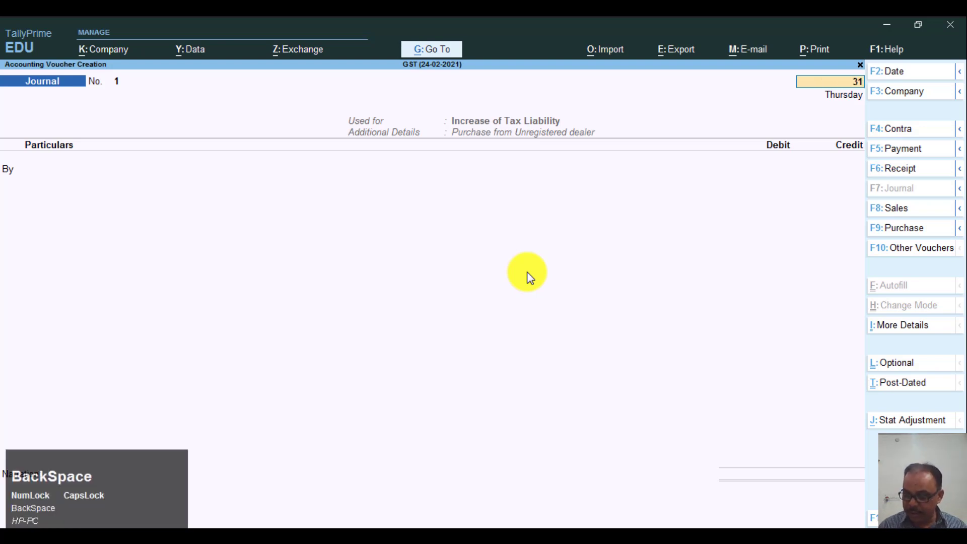
pyautogui.write('-4')
pyautogui.press('BackSpace')
pyautogui.press('BackSpace')
pyautogui.press('BackSpace')
pyautogui.press('BackSpace')
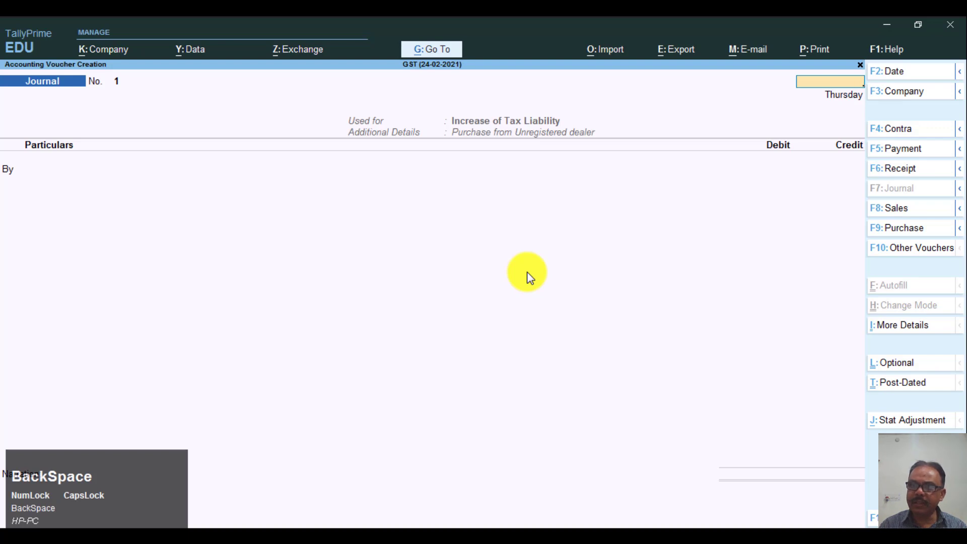
pyautogui.write('1-4')
pyautogui.press('Return')
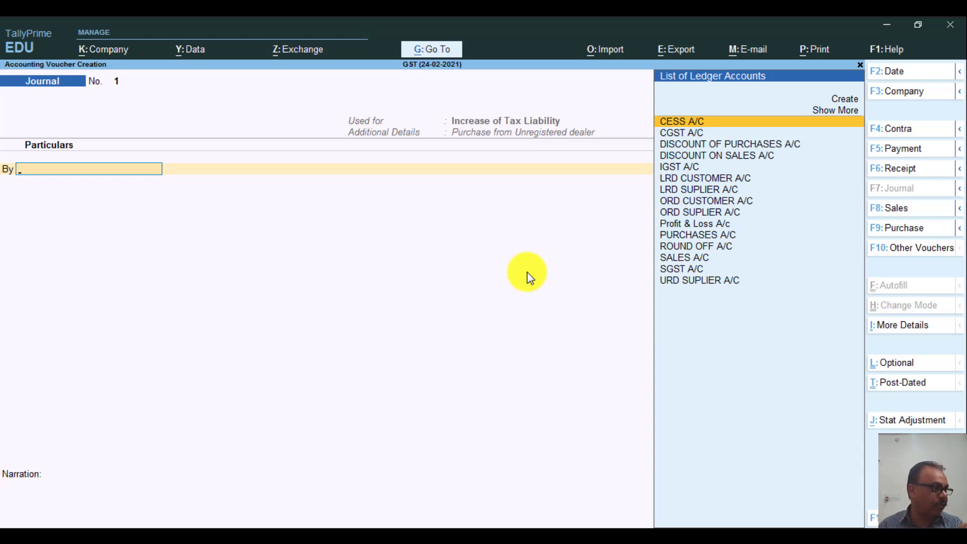
# - Start a new ledger for the journal's debit line and name it TAX ON REVERSE CHARGE A/C
pyautogui.press('alt')
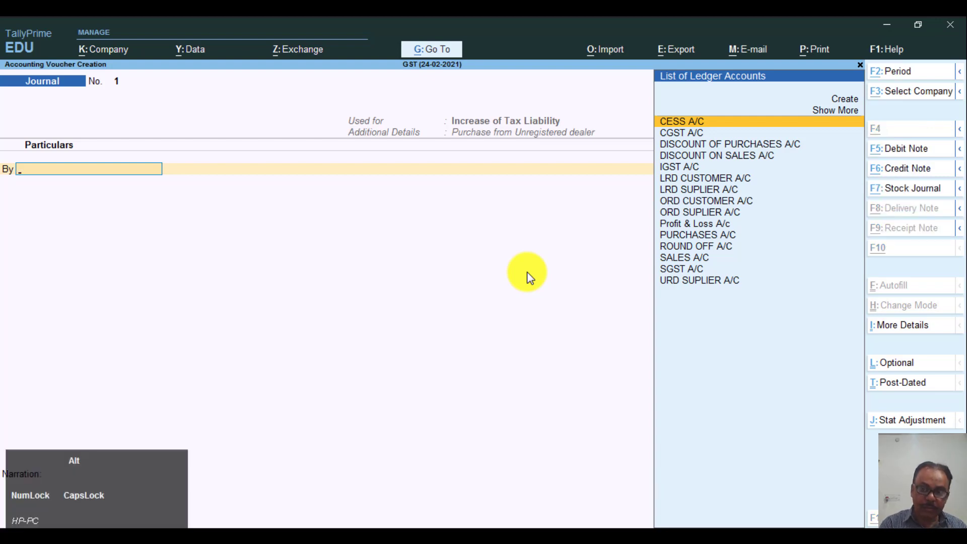
pyautogui.press('Up')
pyautogui.press('Return')
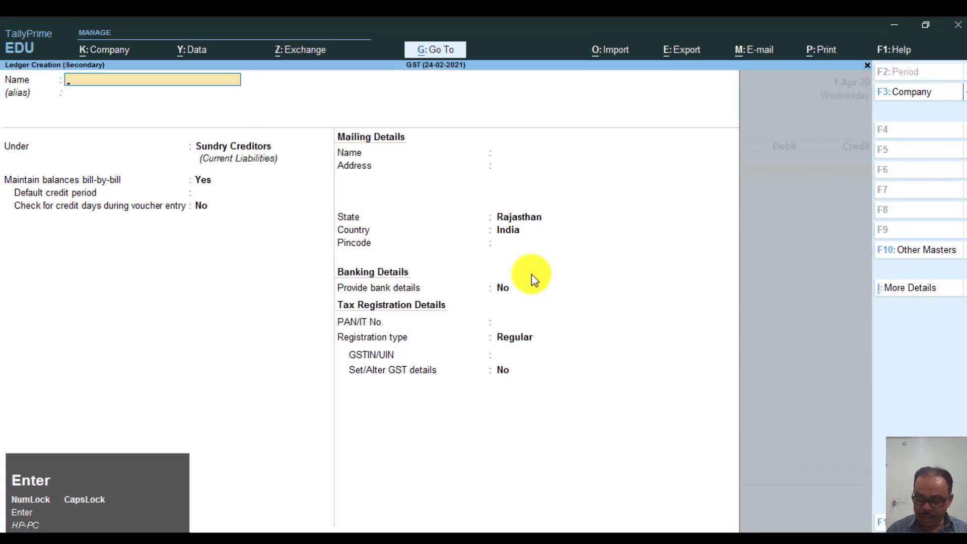
pyautogui.write('TAX ON')
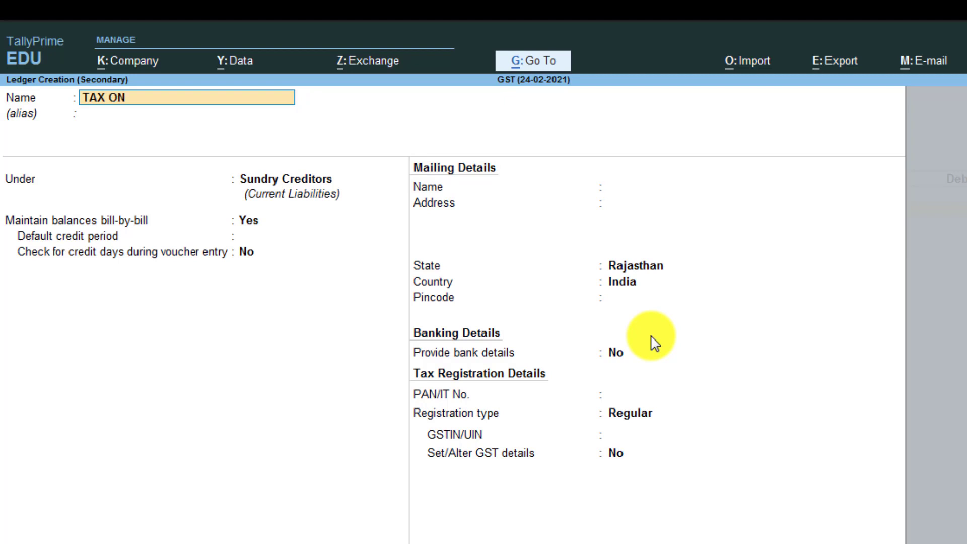
pyautogui.write(' REVERSE C')
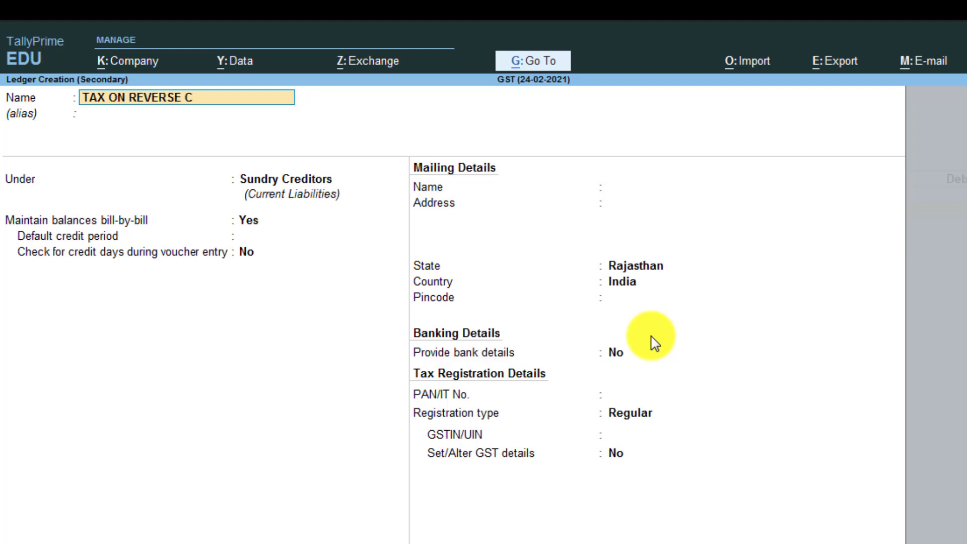
pyautogui.write('HARGE A.C')
pyautogui.press('BackSpace')
pyautogui.press('BackSpace')
pyautogui.write('/C')
pyautogui.press('Return')
pyautogui.press('Return')
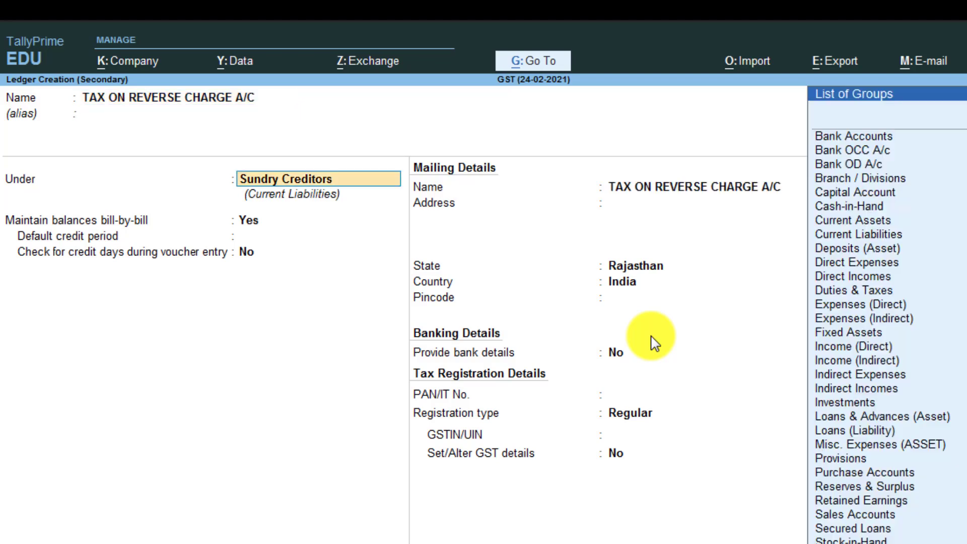
# - Place the new ledger under the Current Assets group and save it
pyautogui.write('SU')
pyautogui.press('Down')
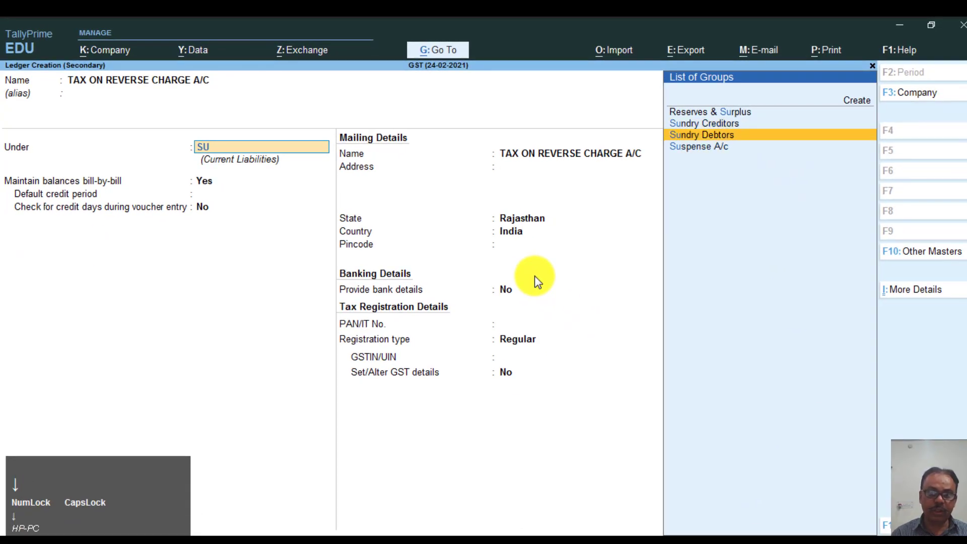
pyautogui.press('BackSpace')
pyautogui.press('BackSpace')
pyautogui.write('CU')
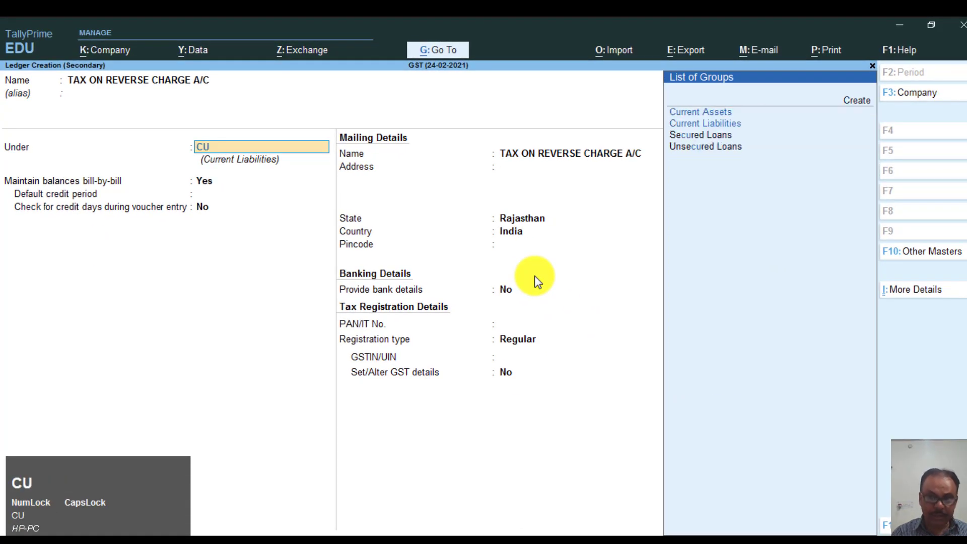
pyautogui.press('Return')
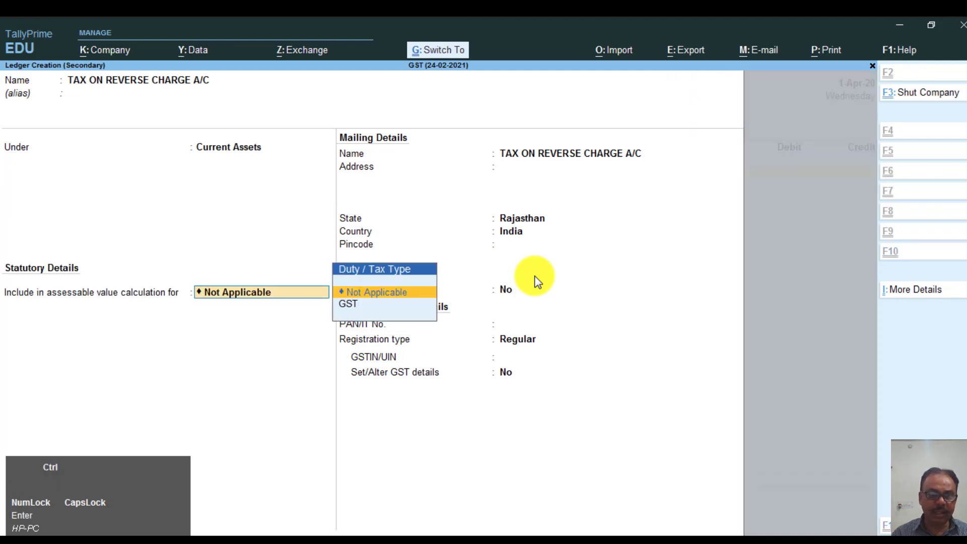
pyautogui.hotkey('ctrl', 'a')
# - Debit TAX ON REVERSE CHARGE A/C with 7200 in the journal voucher
pyautogui.write('7200')
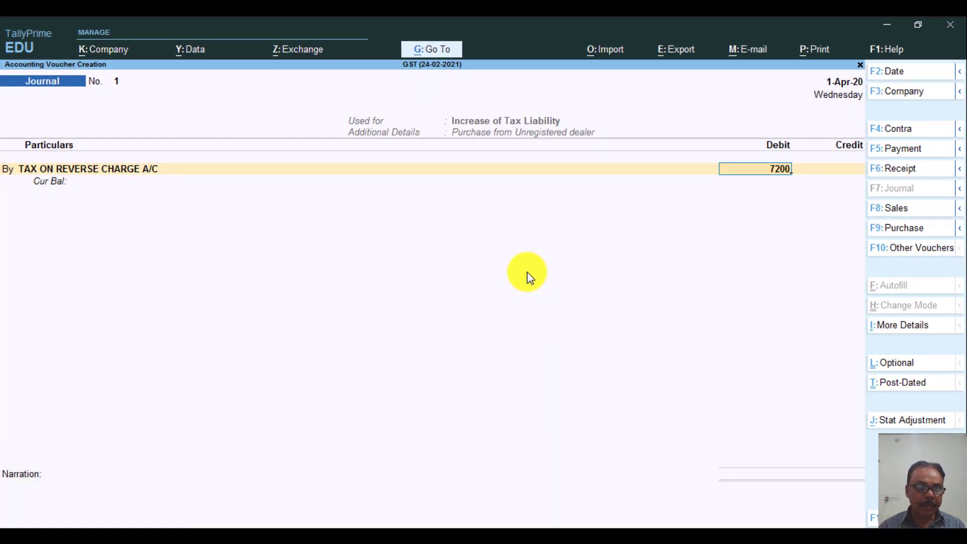
pyautogui.press('Return')
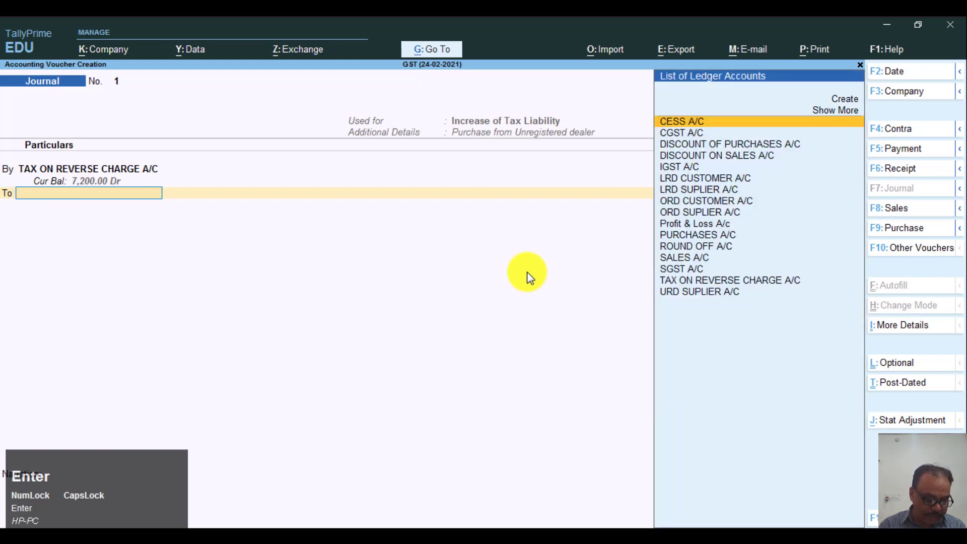
# - Credit CGST A/C with 3600 in the journal, giving a 9% rate on a taxable value of 40000
pyautogui.write('CG')
pyautogui.press('Return')
pyautogui.write('9')
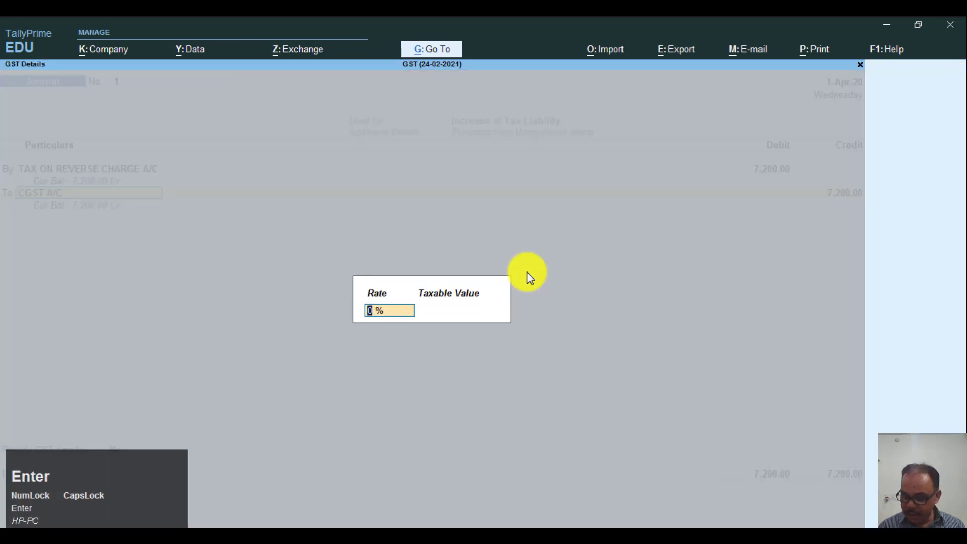
pyautogui.press('Return')
pyautogui.write('80000')
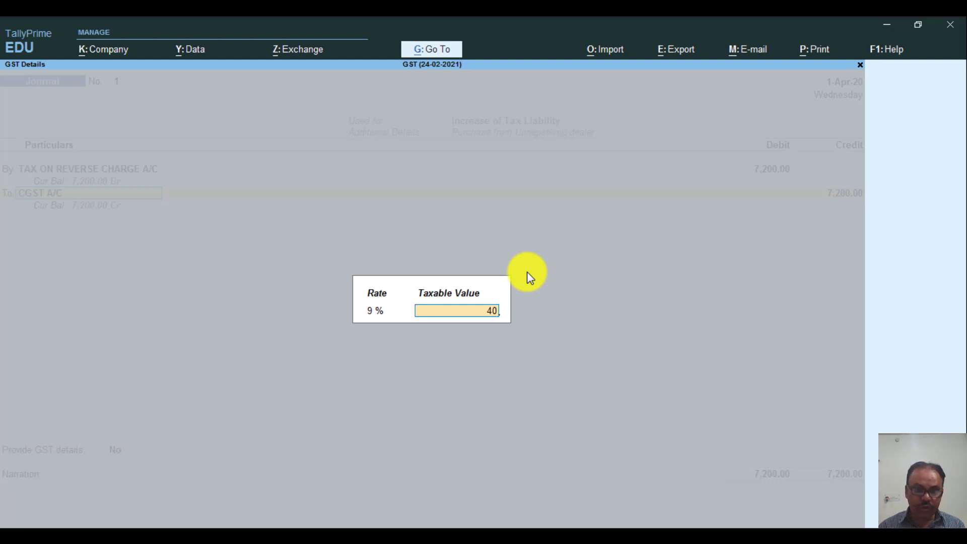
pyautogui.press('Return')
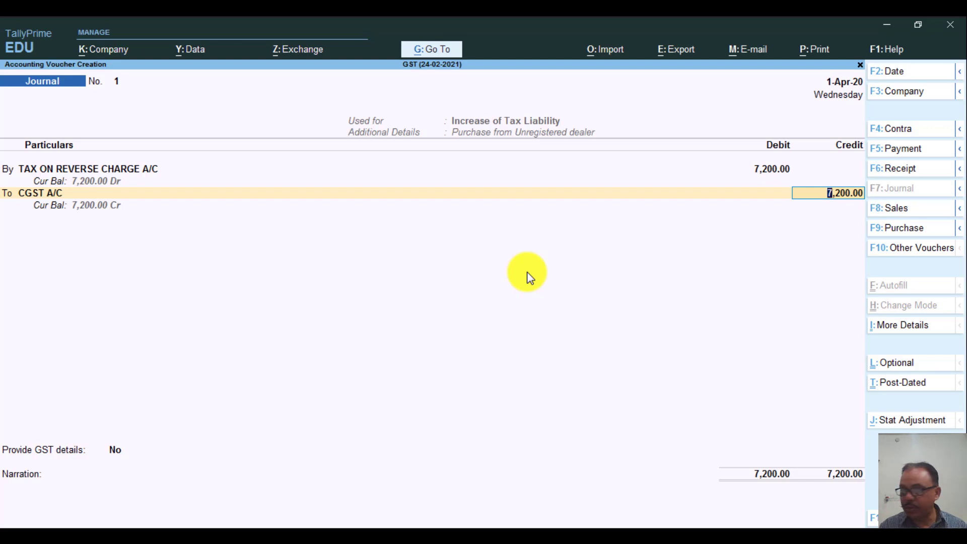
pyautogui.write('3')
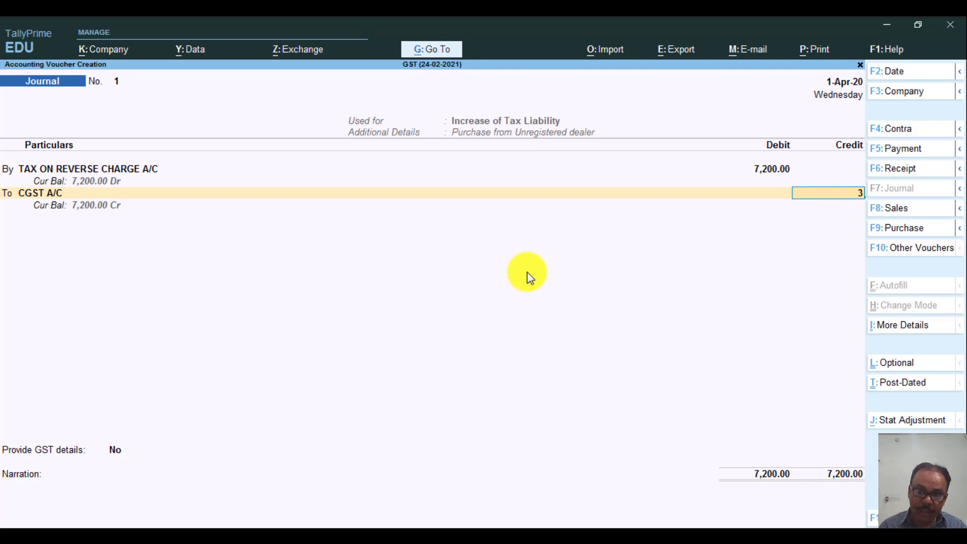
pyautogui.write('600')
pyautogui.press('Return')
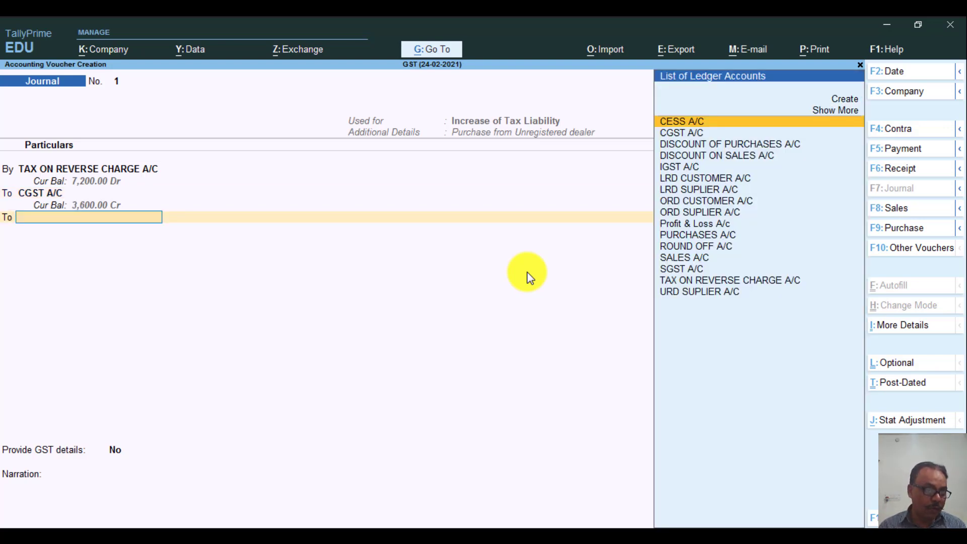
# - Credit SGST A/C with 3600 in the journal, accepting the 9% rate and 40,000 taxable value
pyautogui.write('SG')
pyautogui.press('Return')
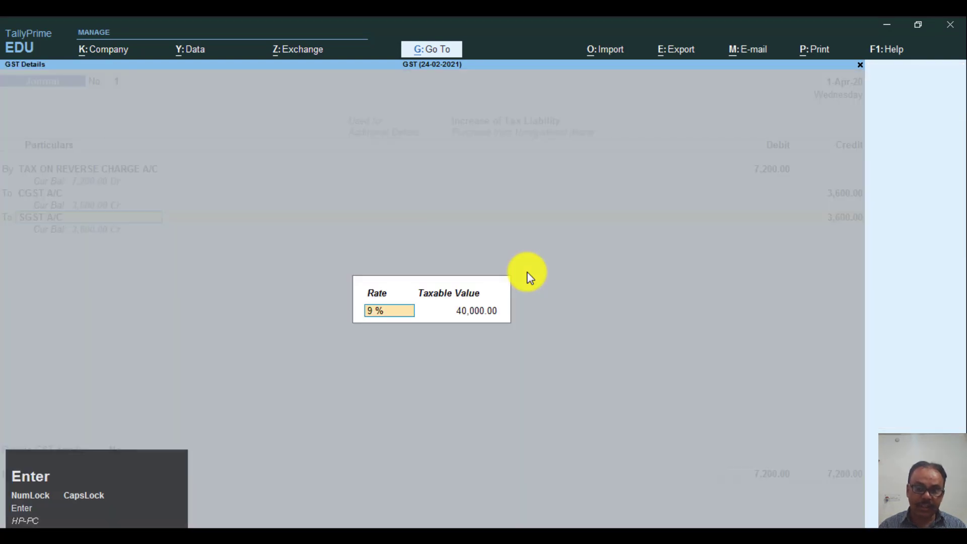
pyautogui.press('Return')
pyautogui.press('Return')
pyautogui.press('Return')
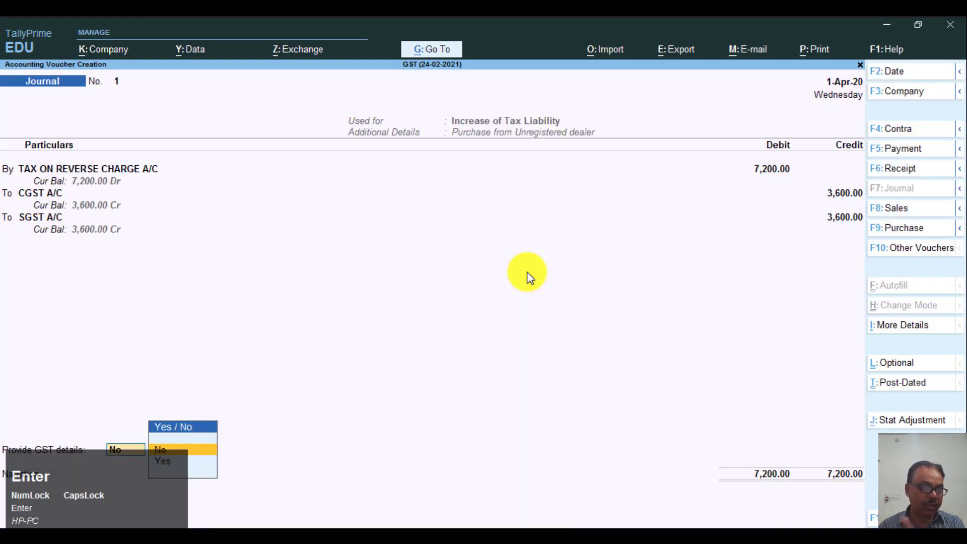
# - Provide GST details with Goods as the type of input, and save the journal voucher
pyautogui.press('Down')
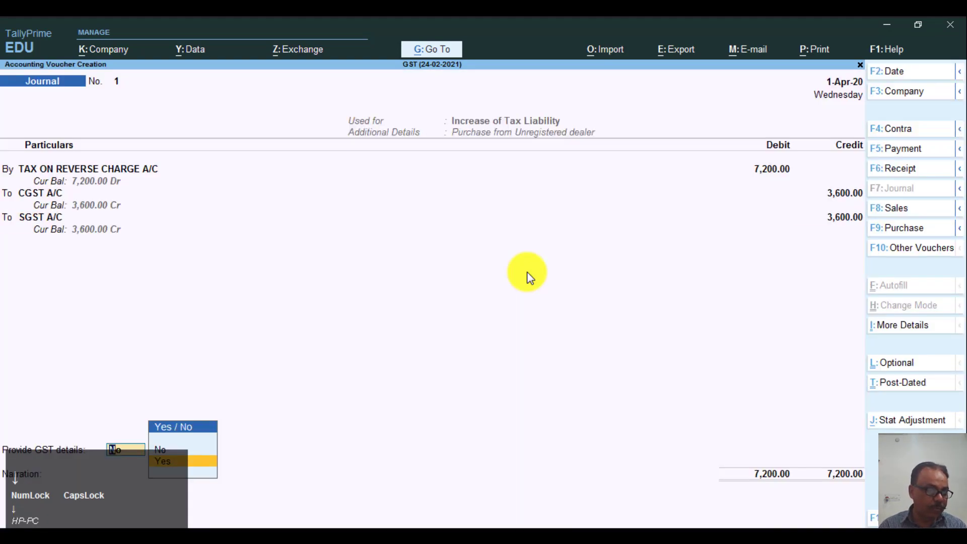
pyautogui.press('Return')
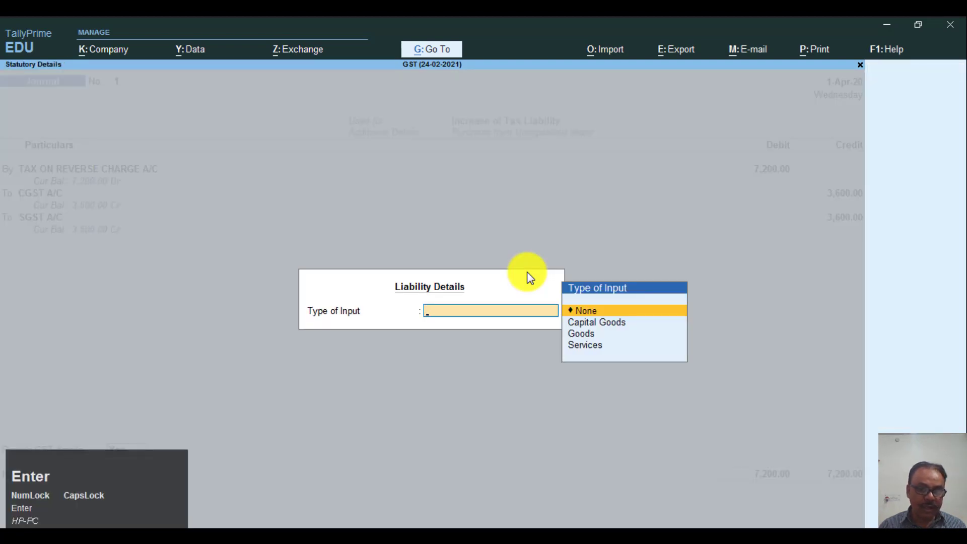
pyautogui.press('Down')
pyautogui.press('Down')
pyautogui.press('Return')
pyautogui.press('Return')
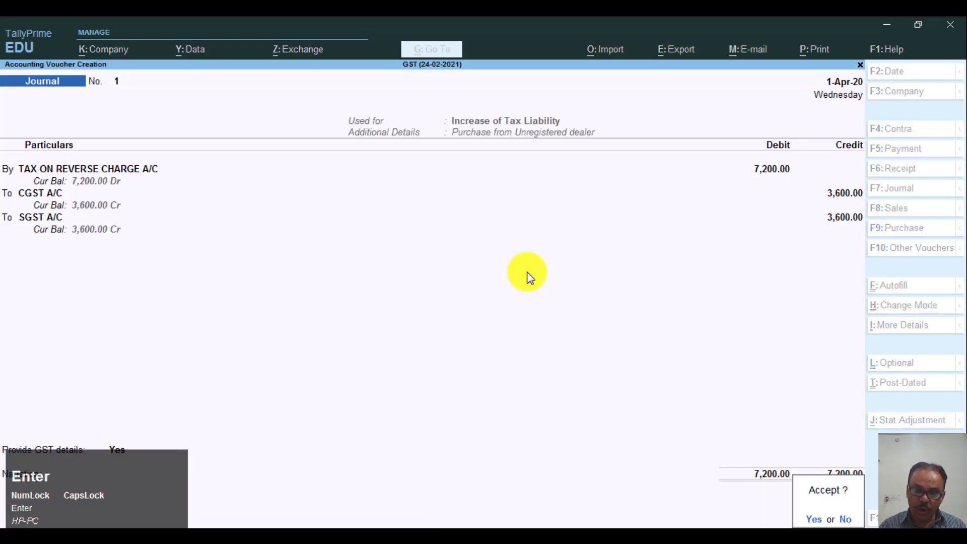
pyautogui.press('Return')
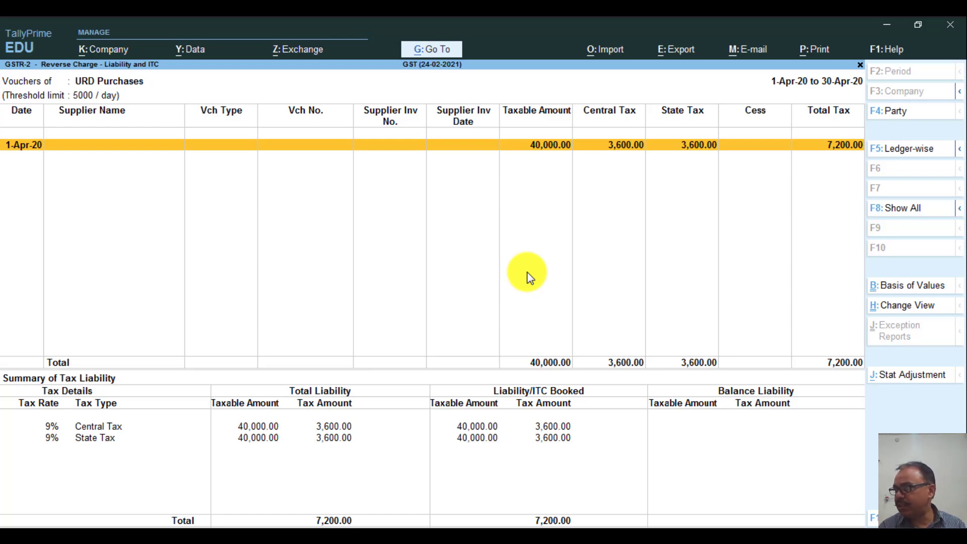
# - Leave the GSTR-2 URD Purchases report and open voucher entry from the Gateway of Tally
pyautogui.press('Escape')
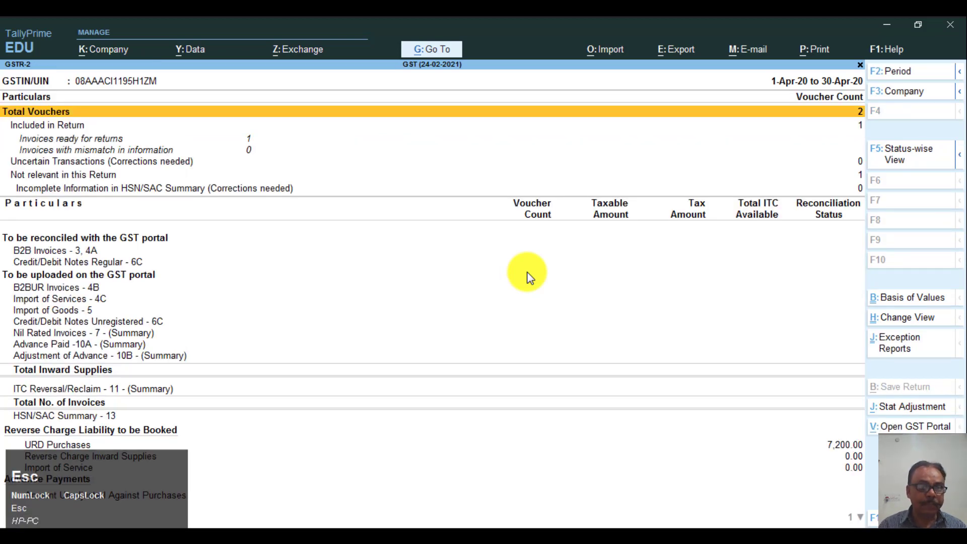
pyautogui.press('Escape')
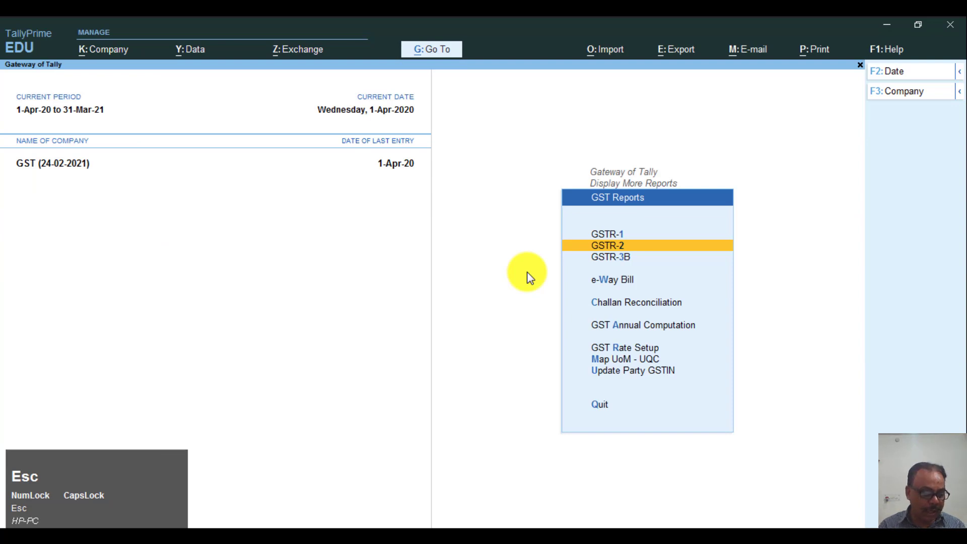
pyautogui.press('Escape')
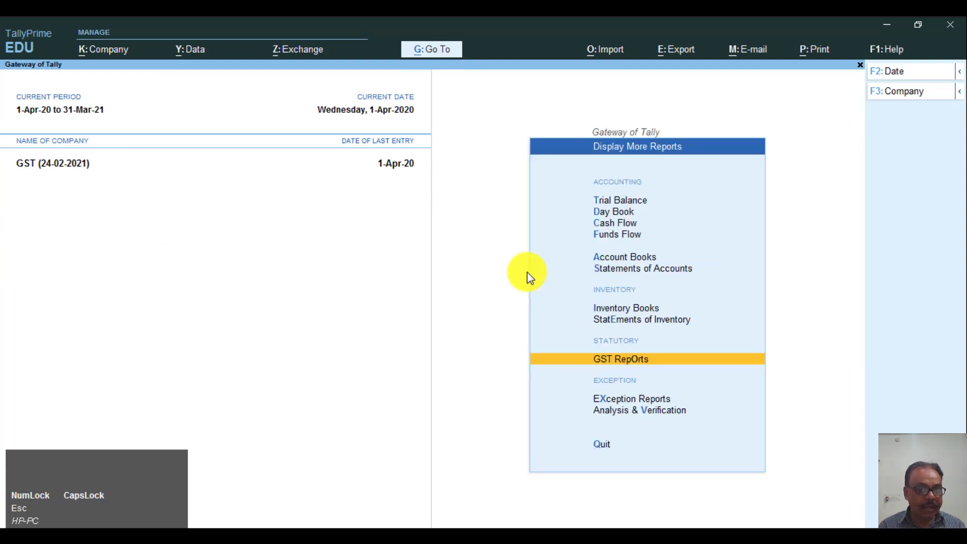
pyautogui.press('Escape')
pyautogui.press('Up')
pyautogui.press('Up')
pyautogui.press('Up')
pyautogui.press('Up')
pyautogui.press('Up')
pyautogui.press('Up')
pyautogui.press('Up')
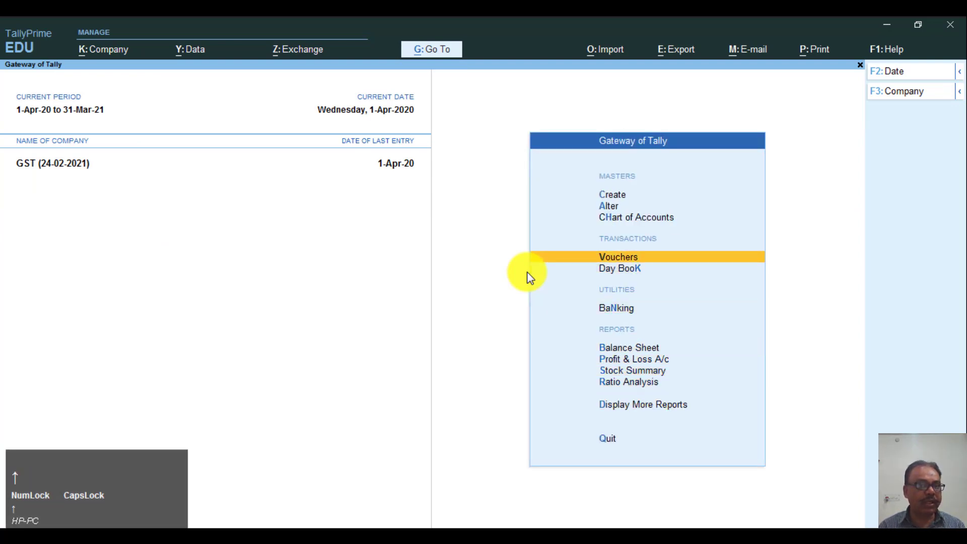
pyautogui.press('Return')
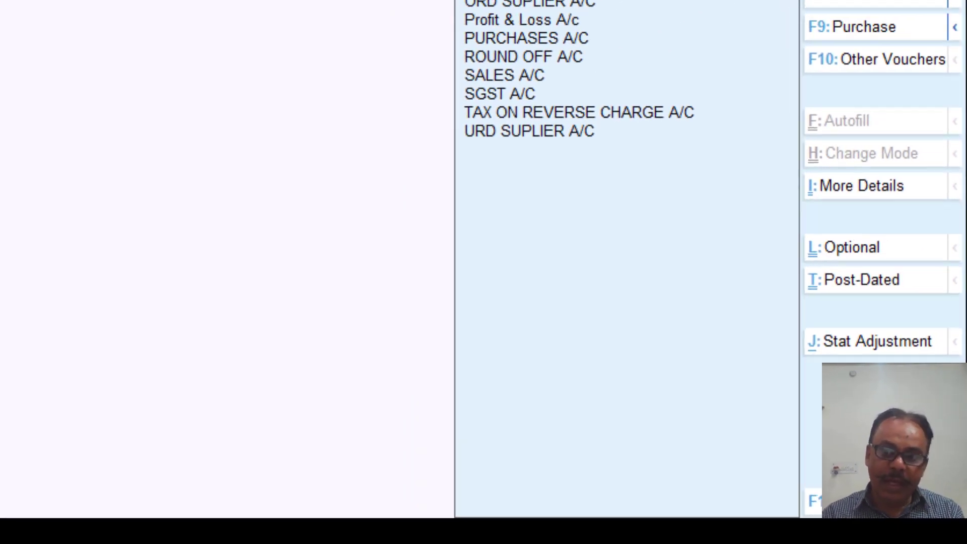
# - Start a payment voucher with its stat adjustment set to Payment under reverse charge
pyautogui.click(890, 109)
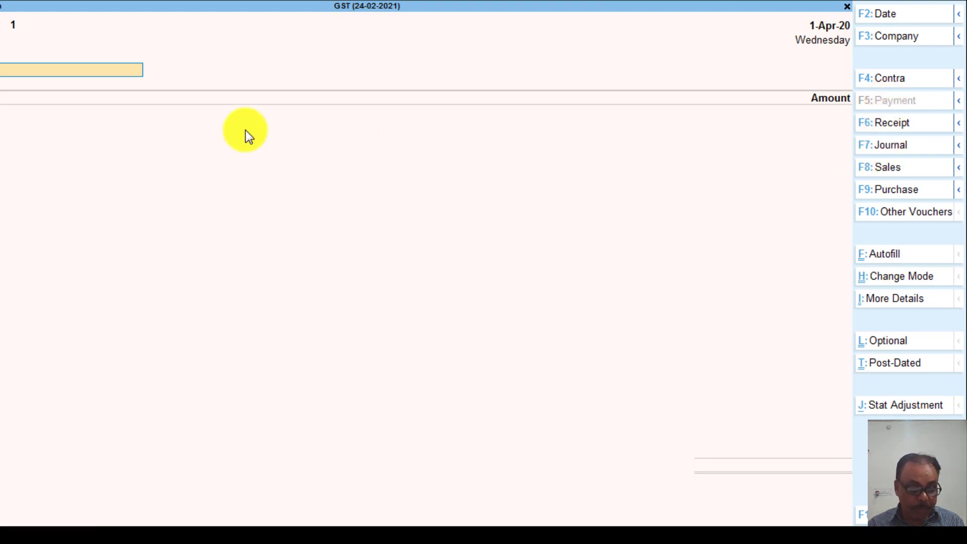
pyautogui.press('Escape')
pyautogui.press('Return')
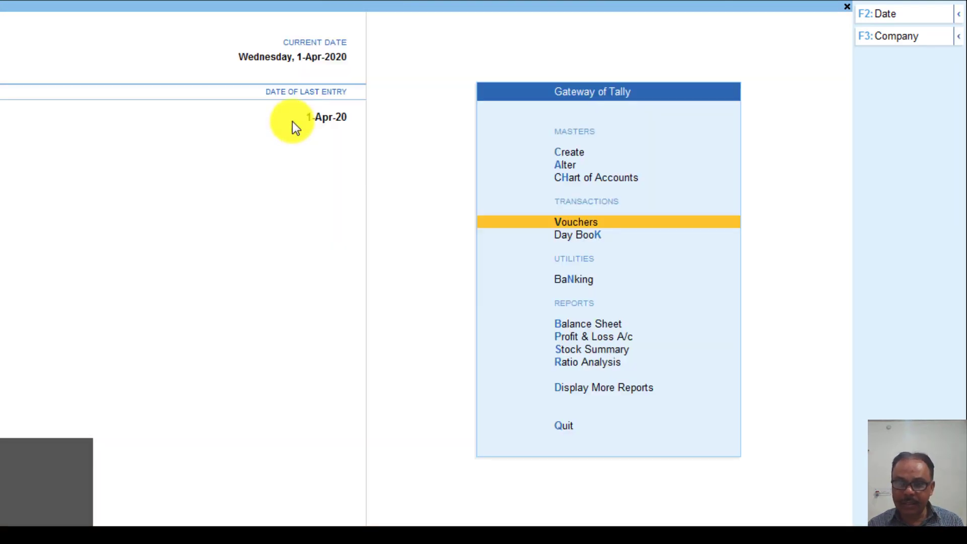
pyautogui.press('Return')
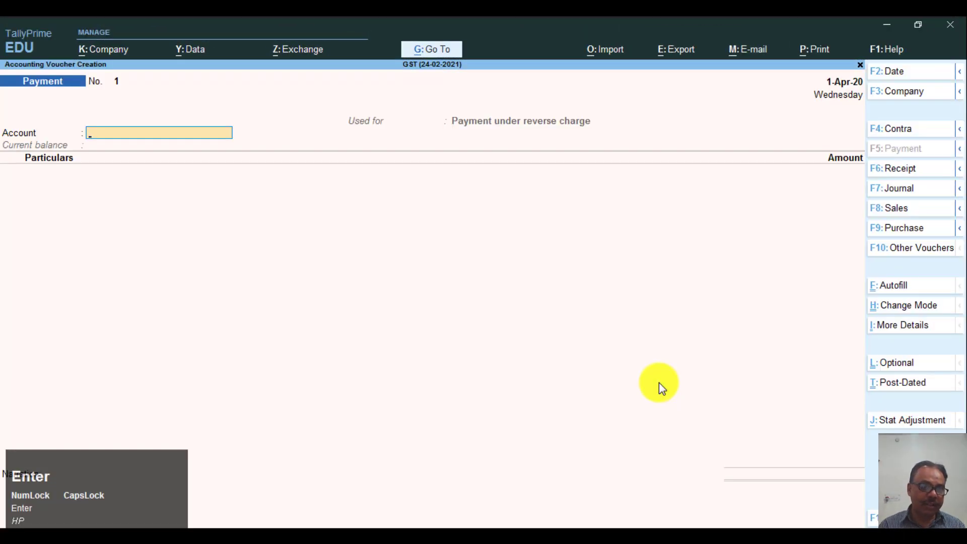
# - Set Cash as the payment account and enter 3600 against CGST A/C
pyautogui.write('CAS')
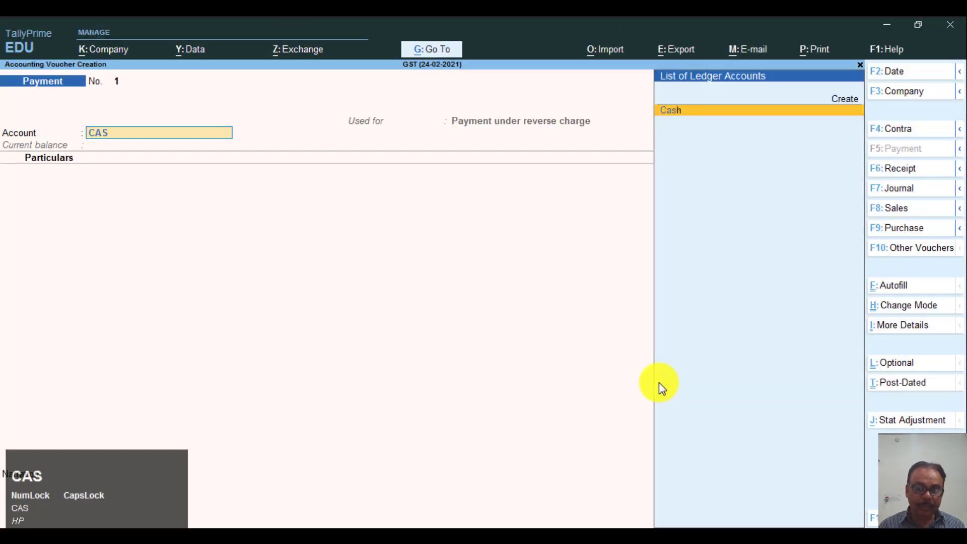
pyautogui.press('Return')
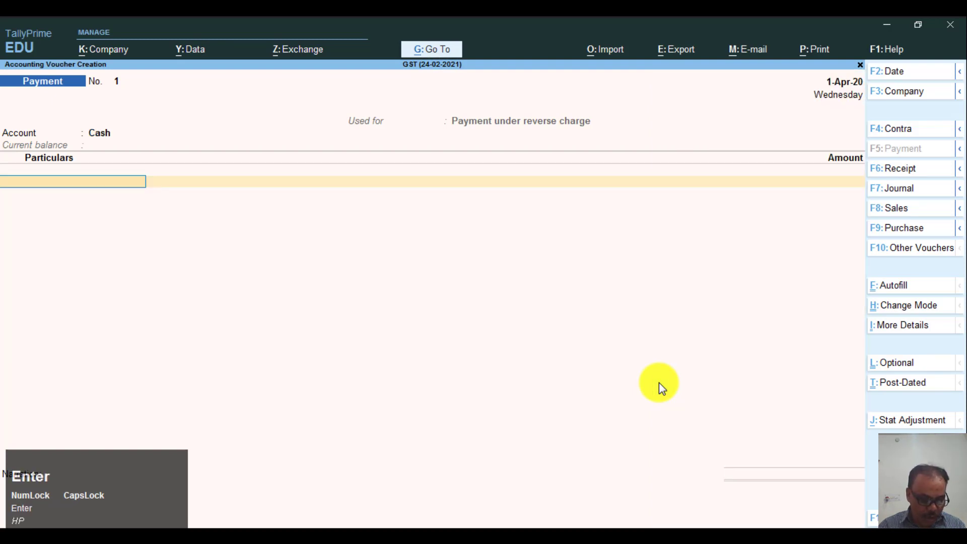
pyautogui.write('CG')
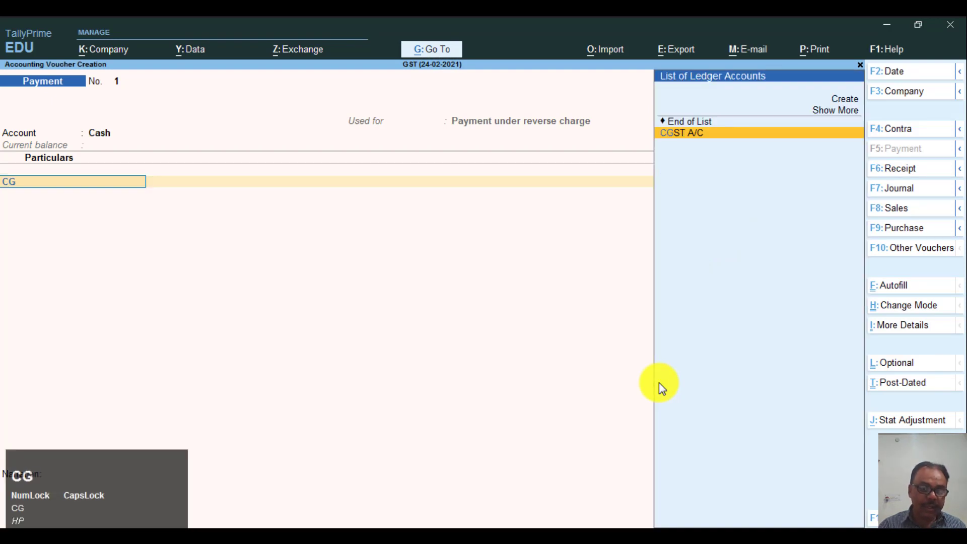
pyautogui.press('Return')
pyautogui.write('3600')
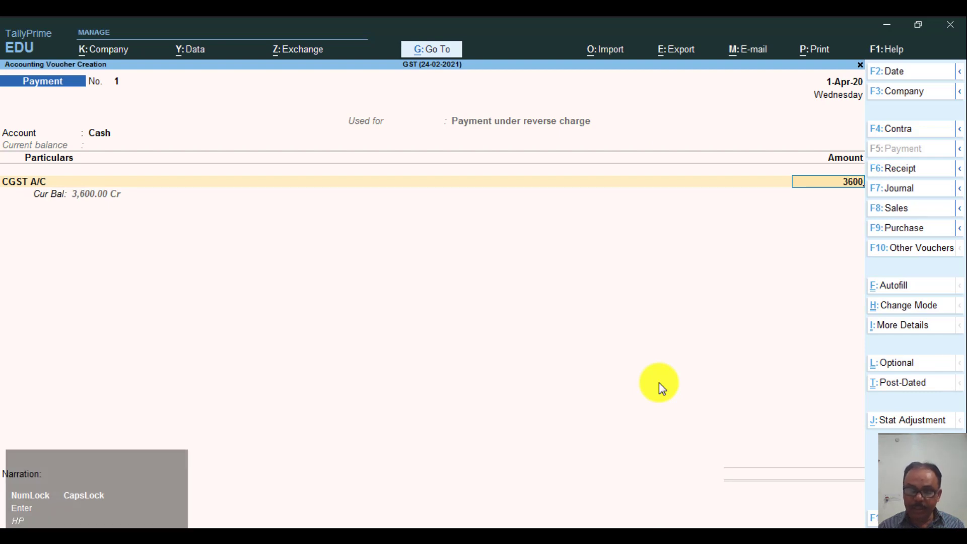
pyautogui.press('Return')
# - Enter 3600 against SGST A/C and save the payment voucher without a narration
pyautogui.write('SG')
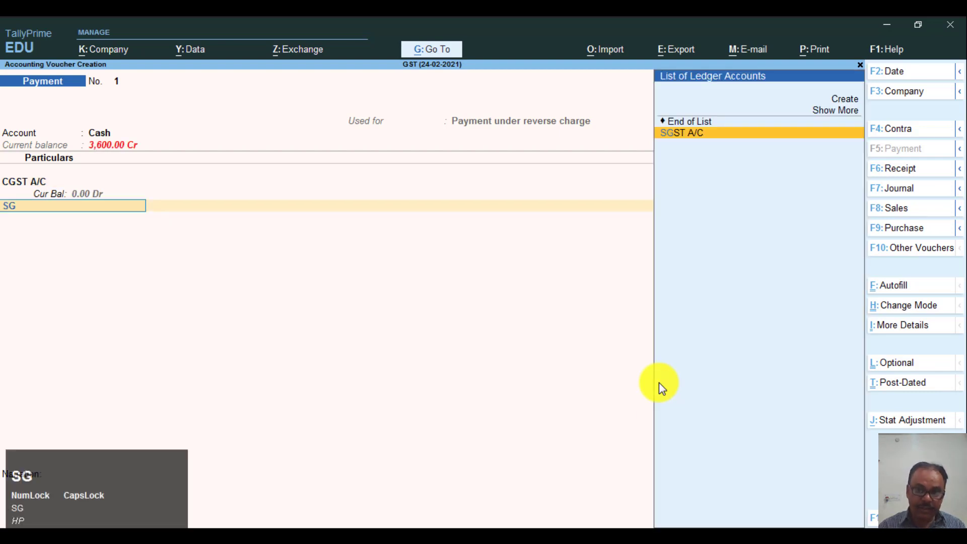
pyautogui.press('Return')
pyautogui.write('3,600')
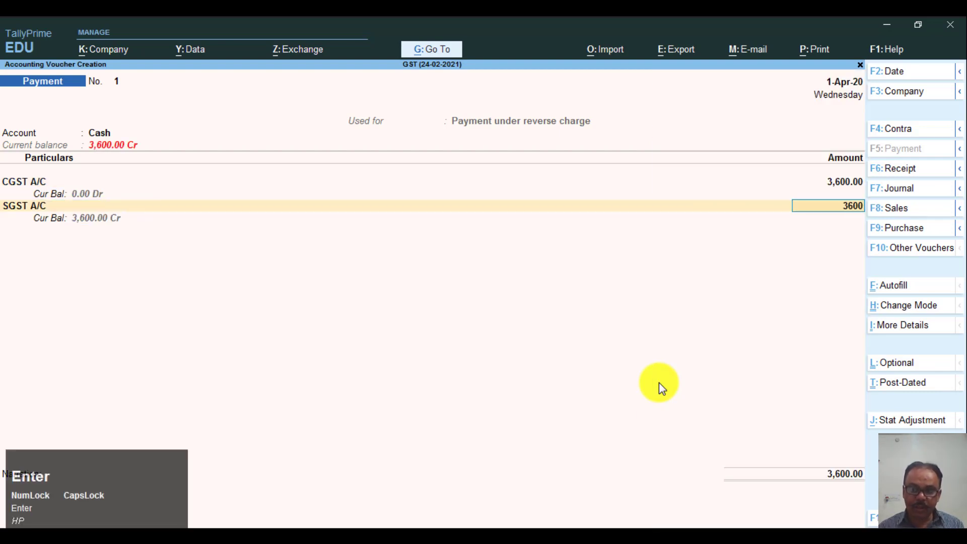
pyautogui.press('Return')
pyautogui.press('Return')
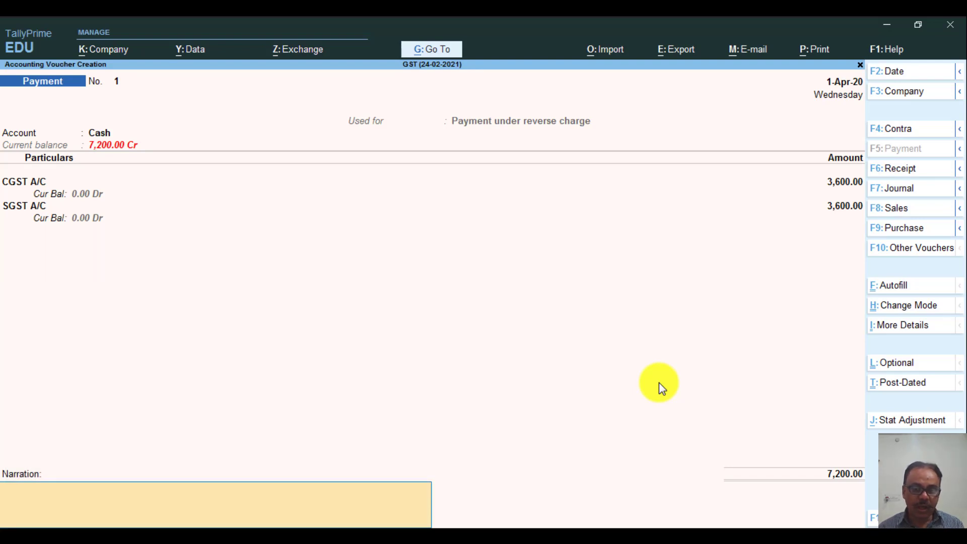
pyautogui.press('Return')
pyautogui.press('Return')
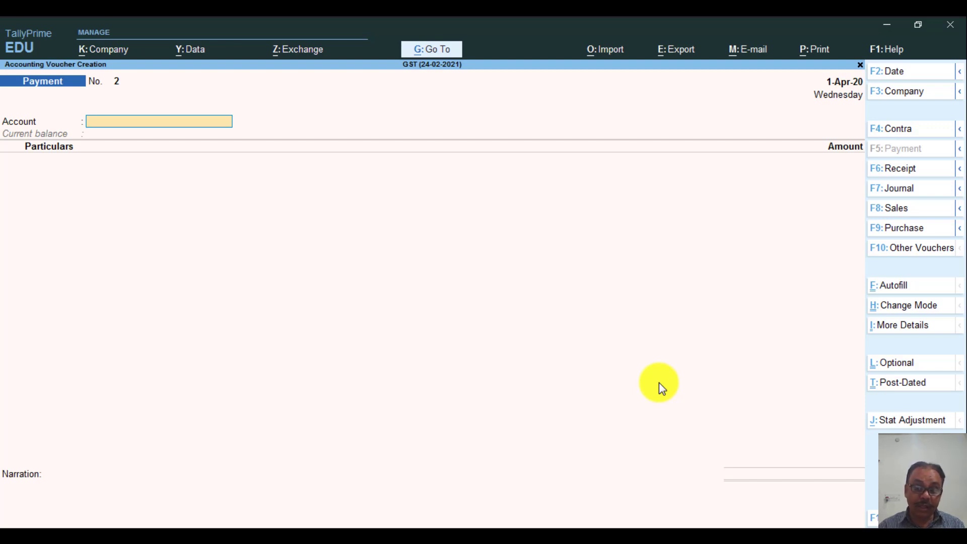
# - Start a journal voucher with a GST stat adjustment of the nature Increase of Input Tax Credit
pyautogui.press('F7')
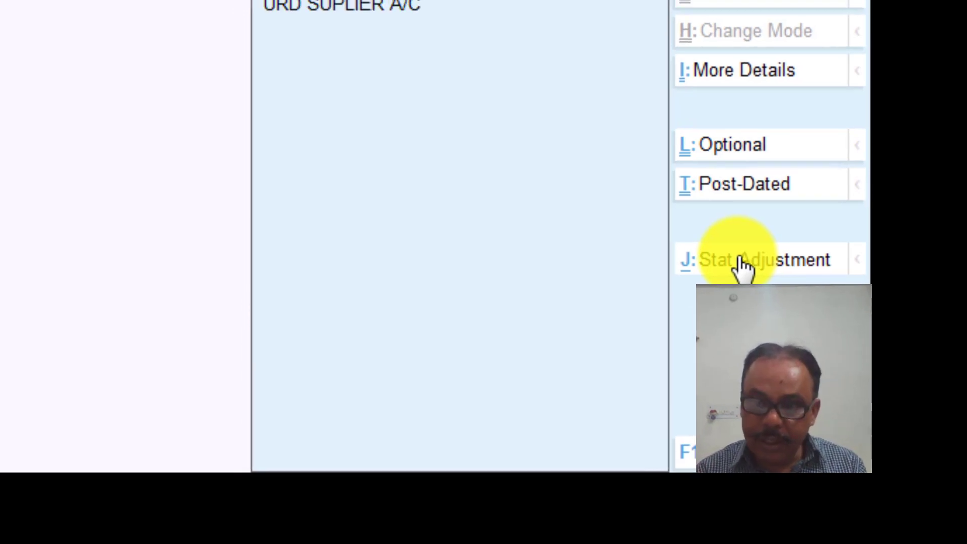
pyautogui.click(738, 257)
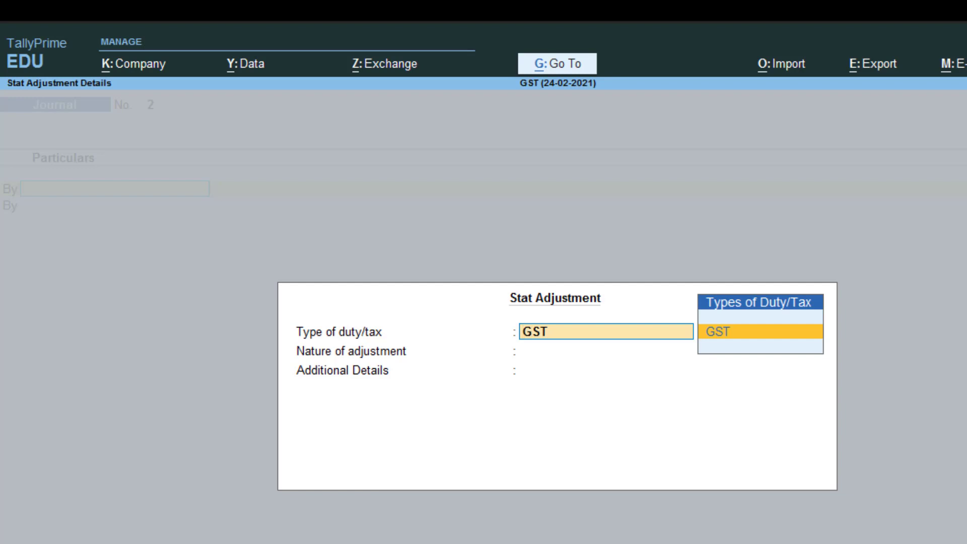
pyautogui.press('Return')
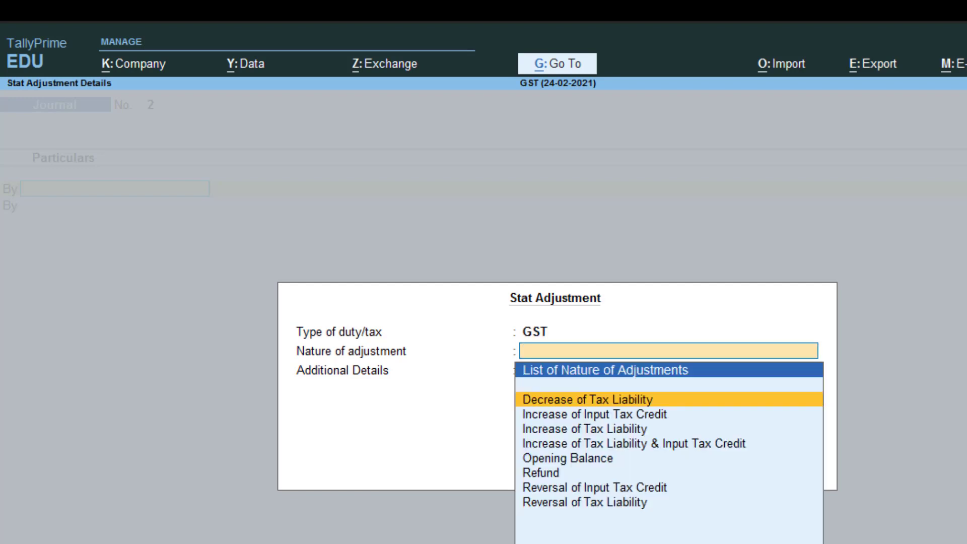
pyautogui.press('Down')
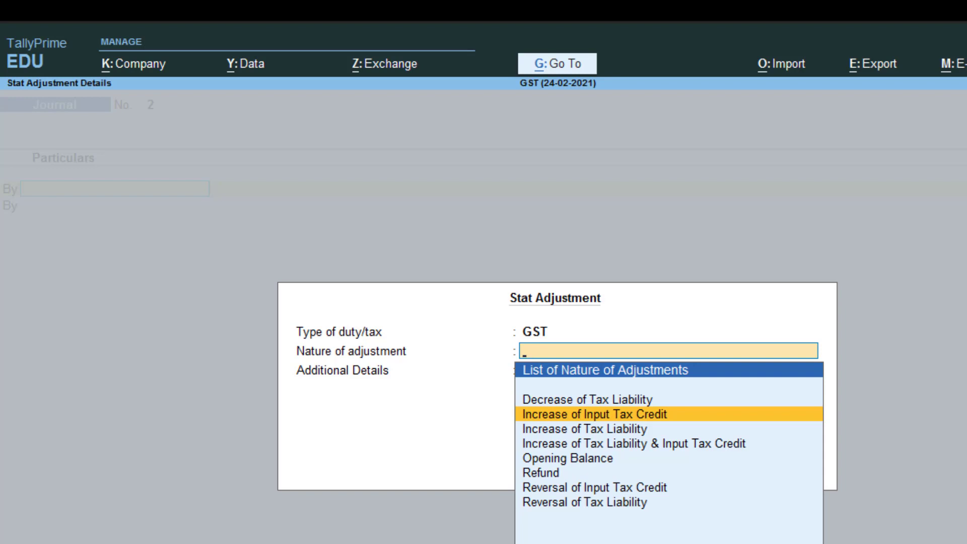
pyautogui.press('Return')
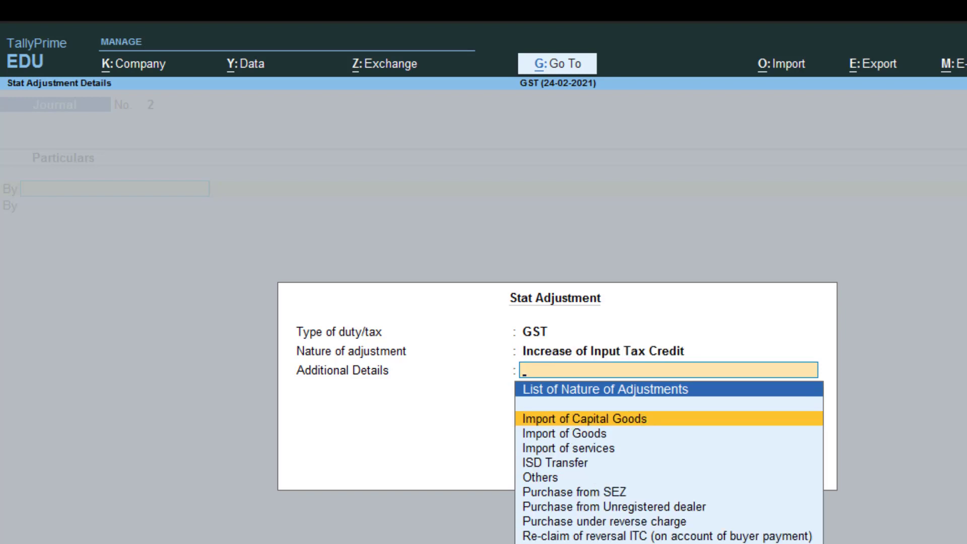
# - Set the stat adjustment's additional details to Purchase from Unregistered dealer and return to the journal voucher
pyautogui.press('Down')
pyautogui.press('Down')
pyautogui.press('Down')
pyautogui.press('Down')
pyautogui.press('Down')
pyautogui.press('Down')
pyautogui.press('Down')
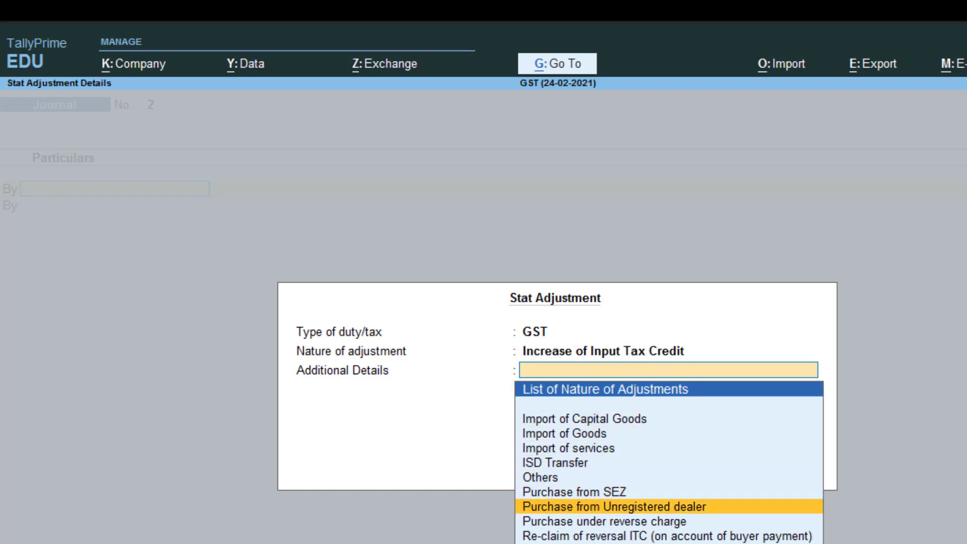
pyautogui.press('Up')
pyautogui.press('Return')
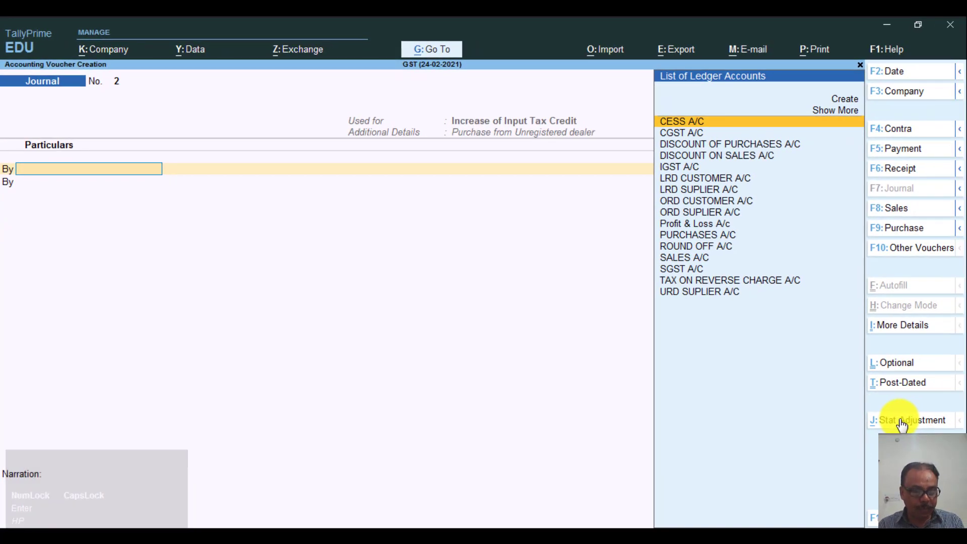
# - Debit CGST A/C in the journal voucher and set its GST rate to 9%
pyautogui.write('TA')
pyautogui.press('BackSpace')
pyautogui.press('BackSpace')
pyautogui.write('CG')
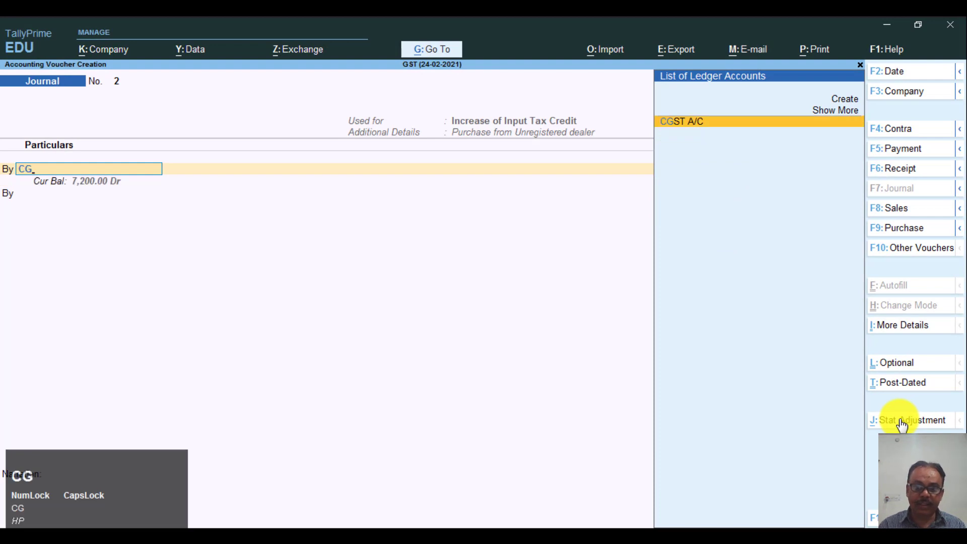
pyautogui.press('Return')
pyautogui.write('9')
pyautogui.press('Return')
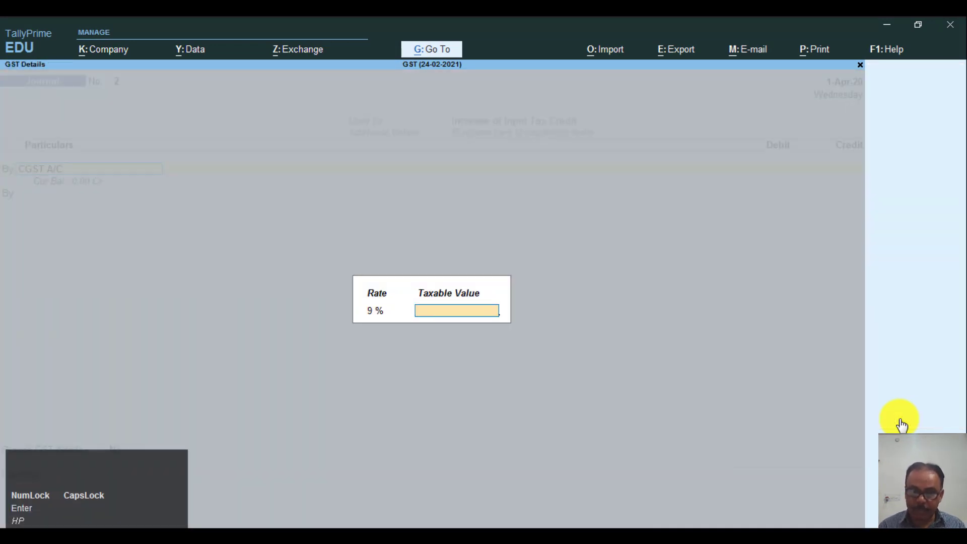
# - Set the CGST taxable value to 40000 and debit 3600 to the ledger
pyautogui.write('3600')
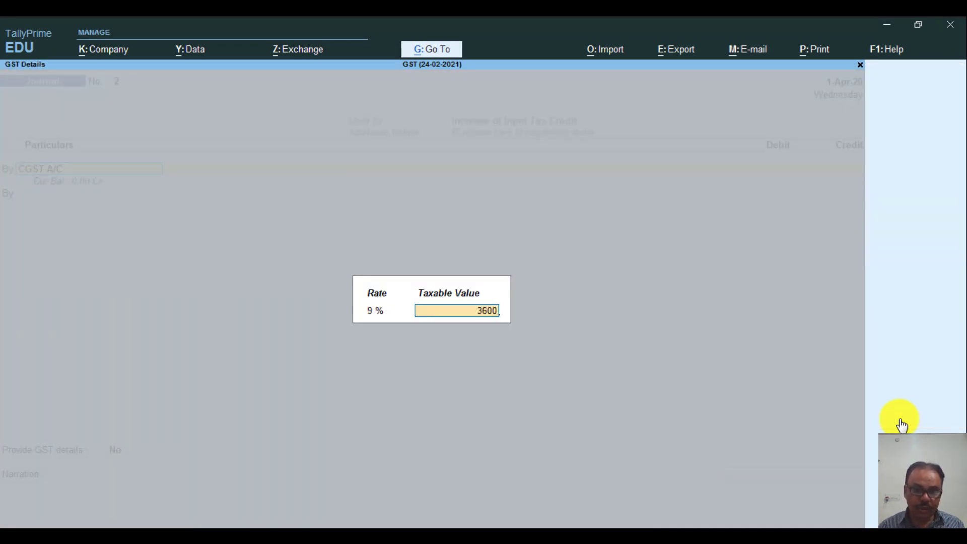
pyautogui.press('BackSpace')
pyautogui.press('BackSpace')
pyautogui.press('BackSpace')
pyautogui.press('BackSpace')
pyautogui.write('4000')
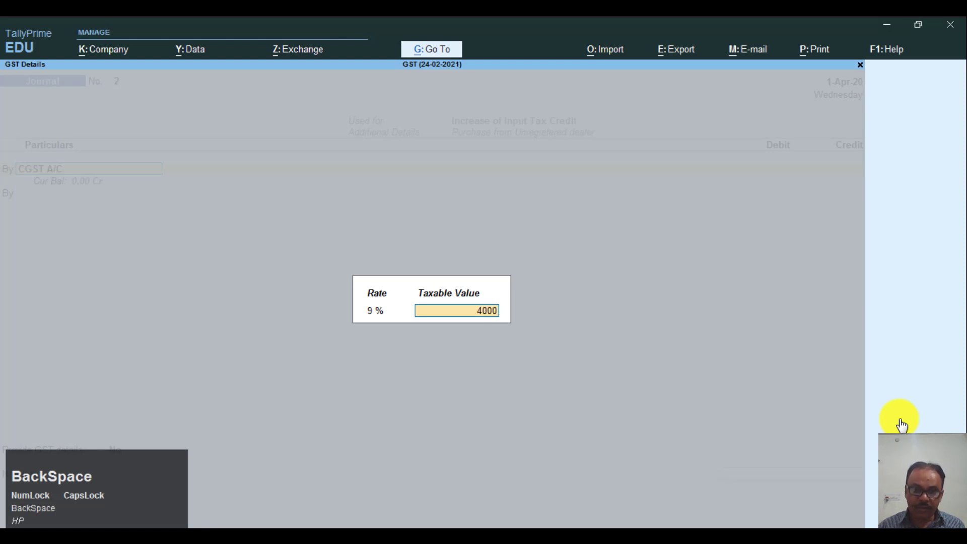
pyautogui.press('Return')
pyautogui.write('3600')
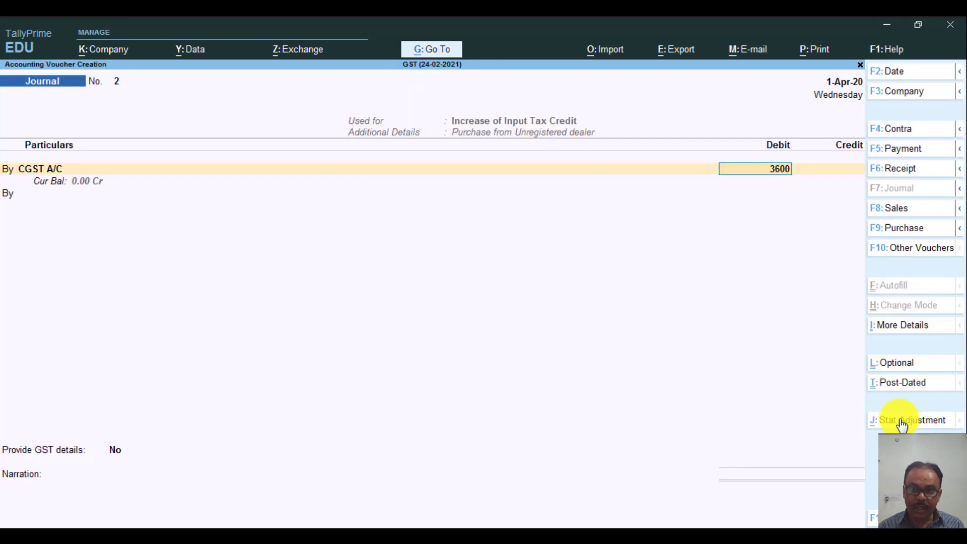
pyautogui.press('Return')
pyautogui.press('Return')
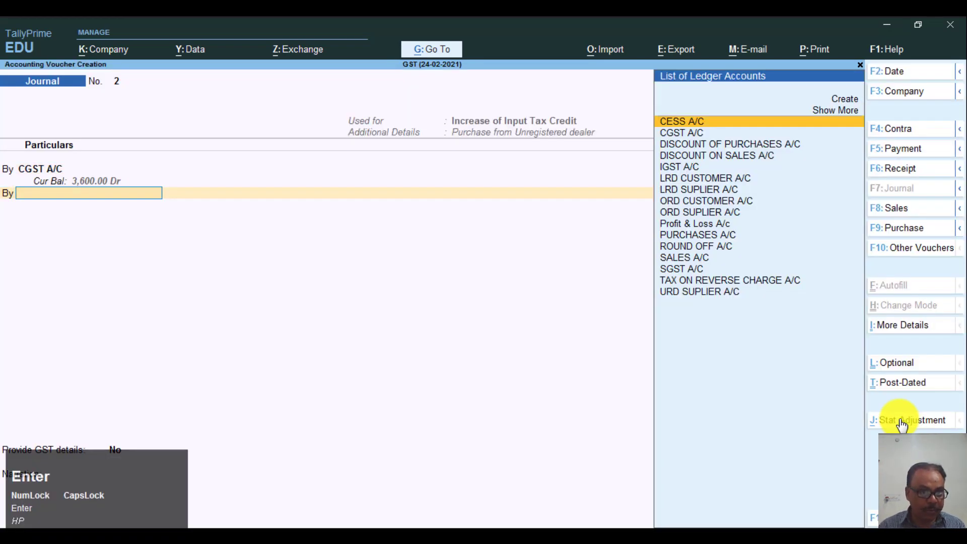
# - Debit 3600 to SGST A/C, keeping the 9% rate and the taxable value of 40,000.00
pyautogui.write('SG')
pyautogui.press('Return')
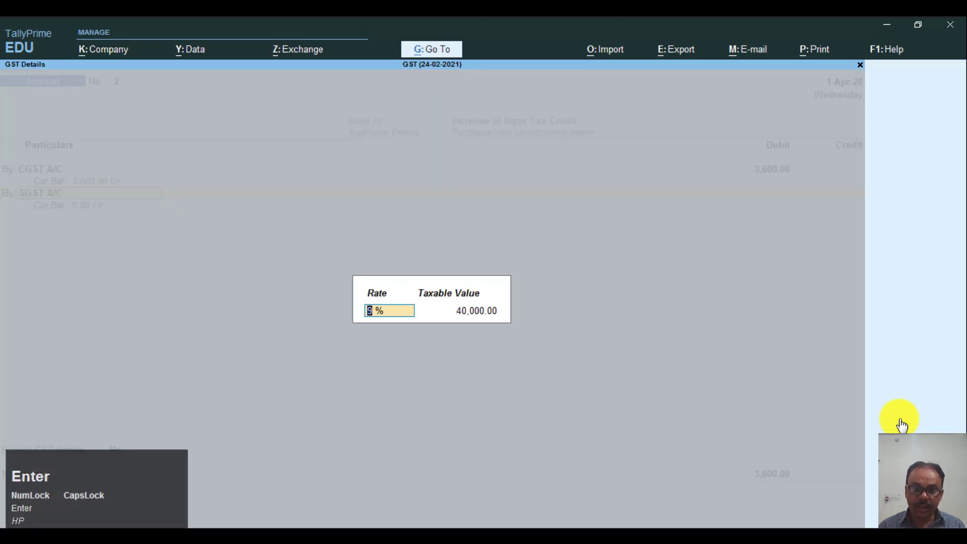
pyautogui.press('Return')
pyautogui.press('Return')
pyautogui.write('3600')
pyautogui.press('Return')
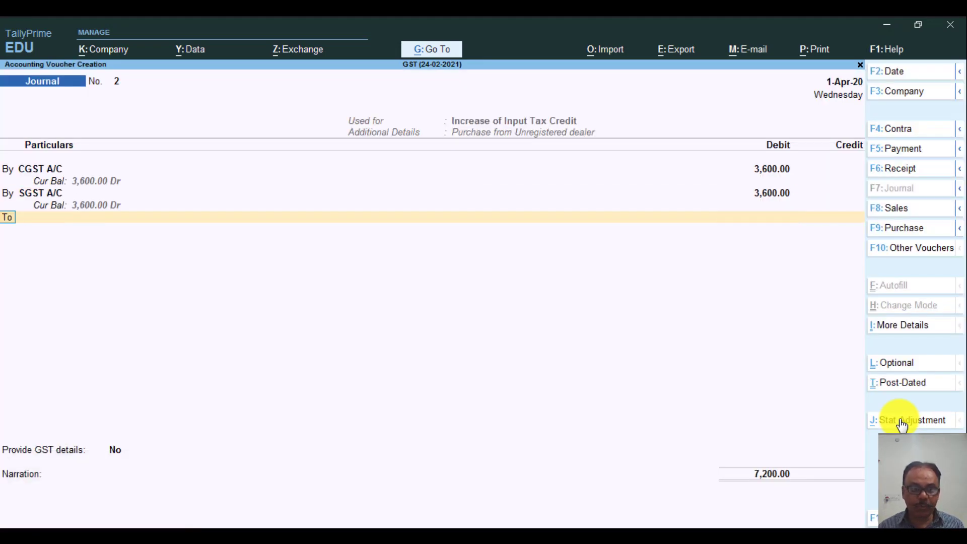
# - Credit 7,200.00 to TAX ON REVERSE CHARGE A/C and save the journal without GST details or a narration
pyautogui.press('Return')
pyautogui.write('TAX')
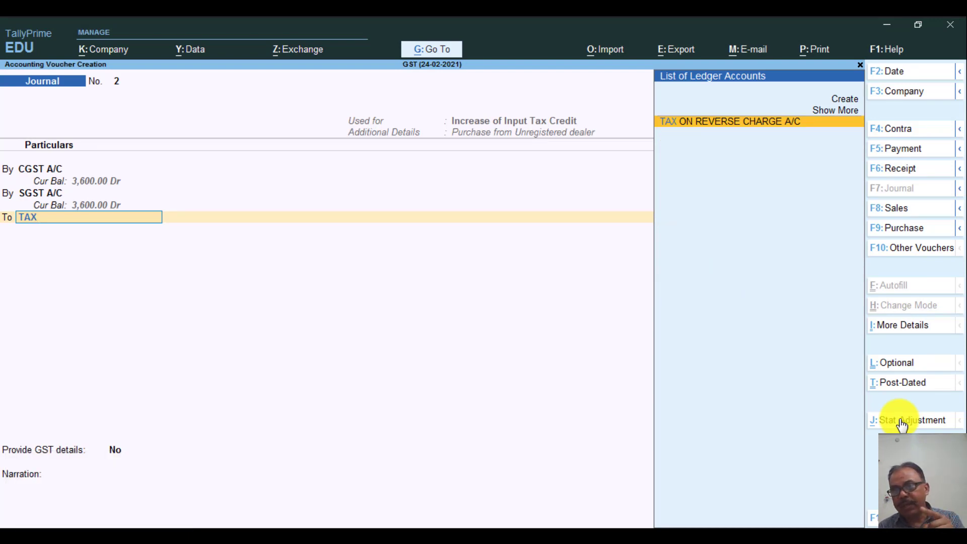
pyautogui.press('Return')
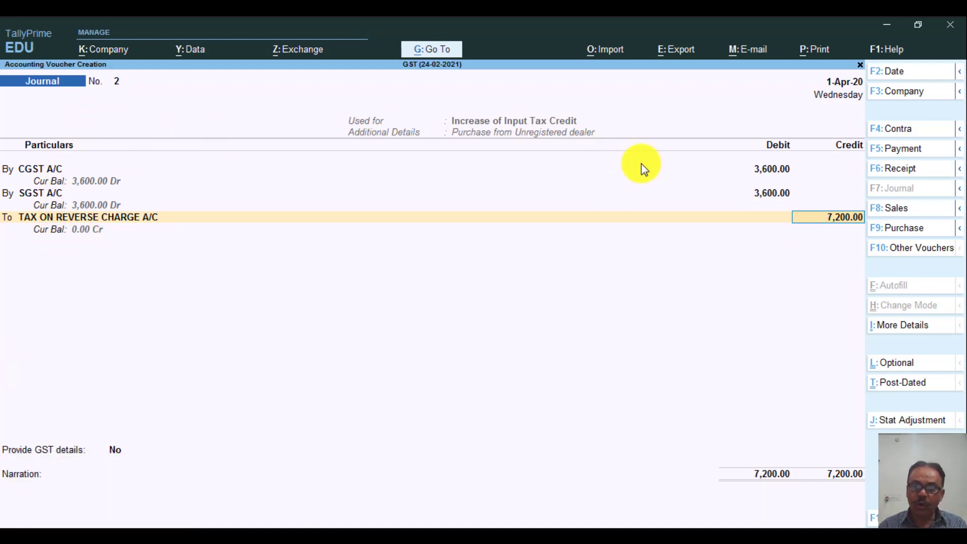
pyautogui.press('Return')
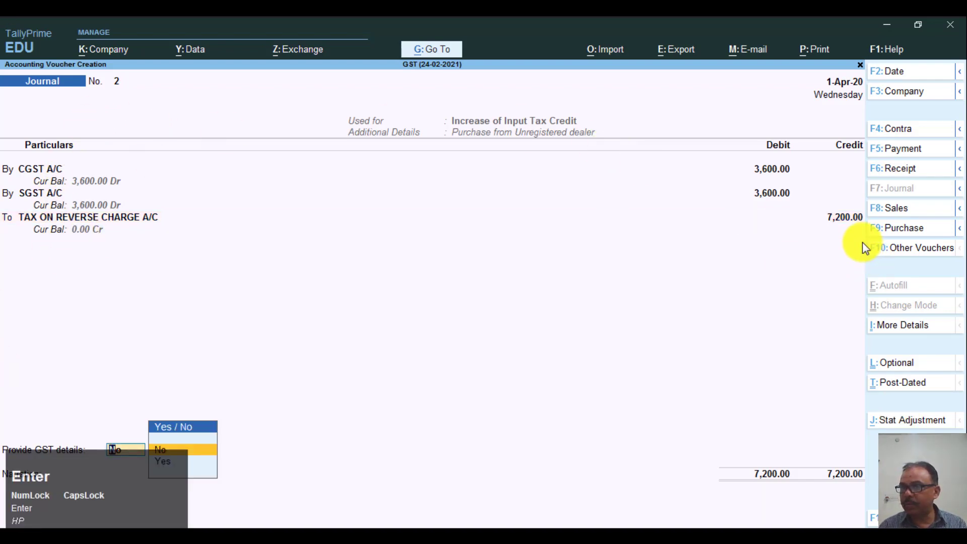
pyautogui.press('Return')
pyautogui.press('Return')
pyautogui.press('Return')
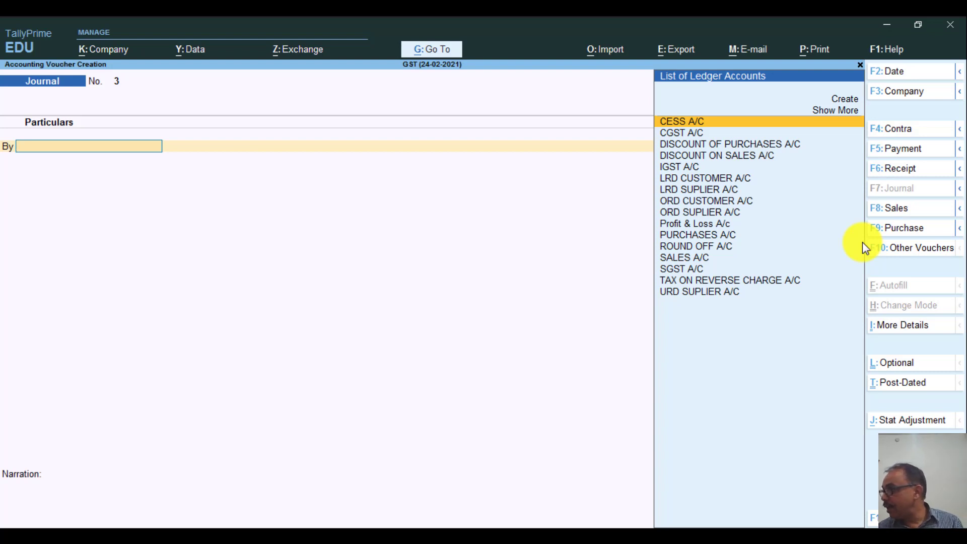
# - Leave voucher entry and examine Duties & Taxes and the current assets in the detailed balance sheet
pyautogui.press('Escape')
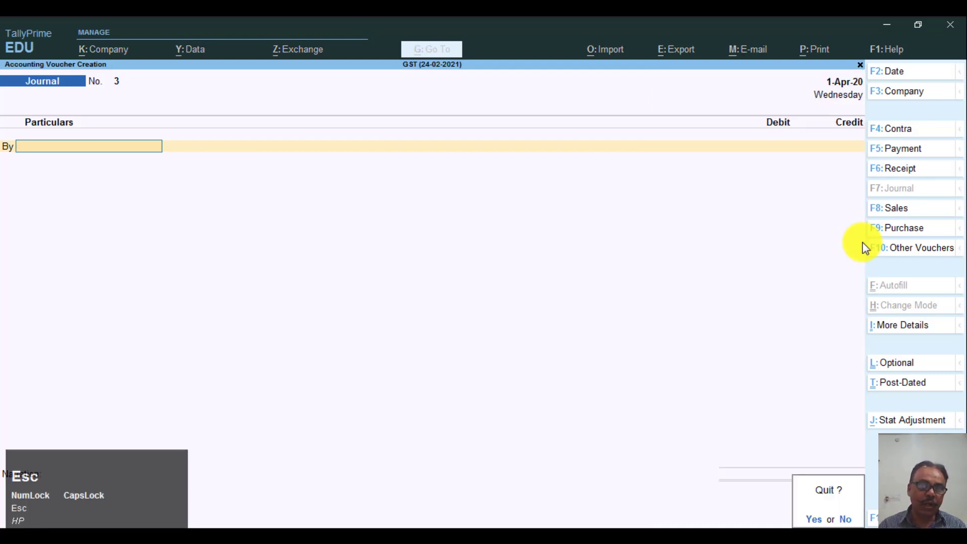
pyautogui.press('Escape')
pyautogui.press('Down')
pyautogui.press('Down')
pyautogui.press('Down')
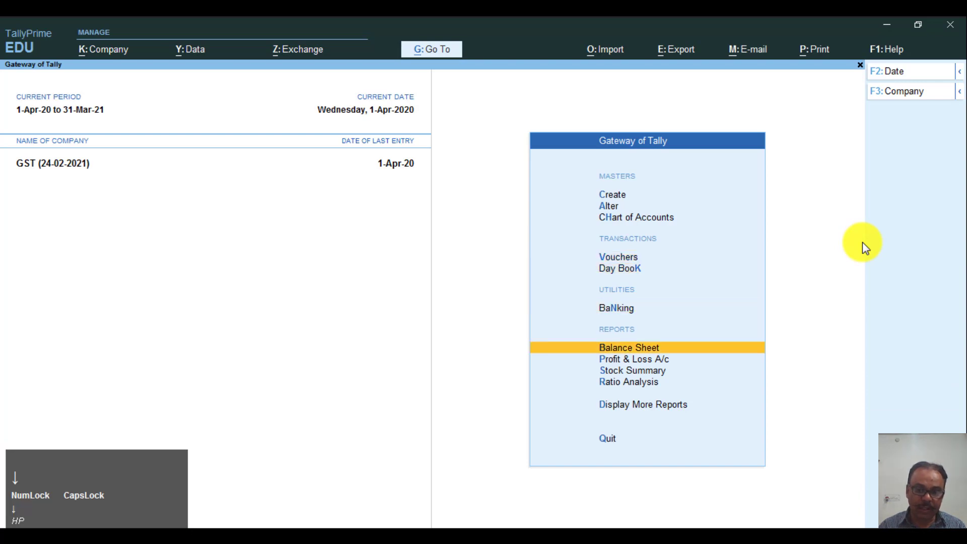
pyautogui.press('Return')
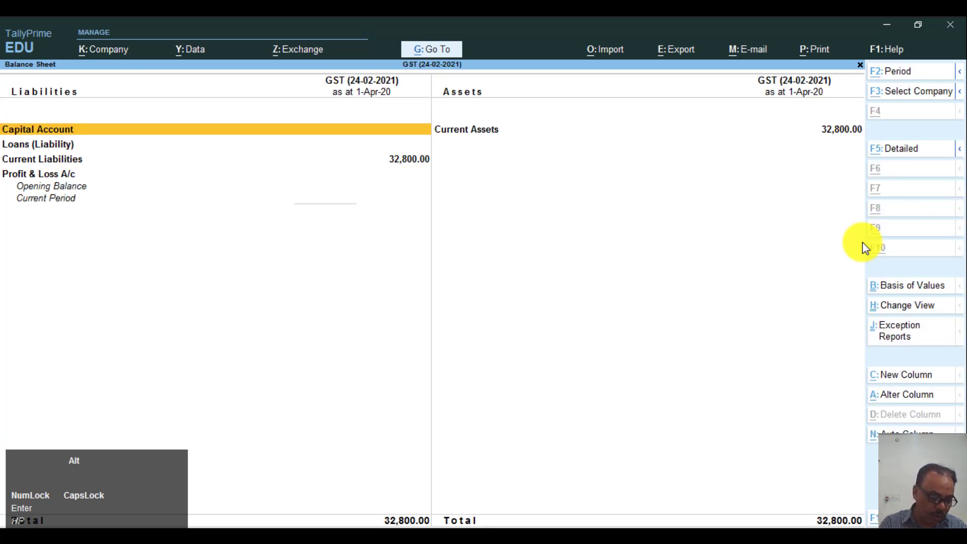
pyautogui.hotkey('alt', 'F1')
pyautogui.press('Down')
pyautogui.press('Down')
pyautogui.press('Down')
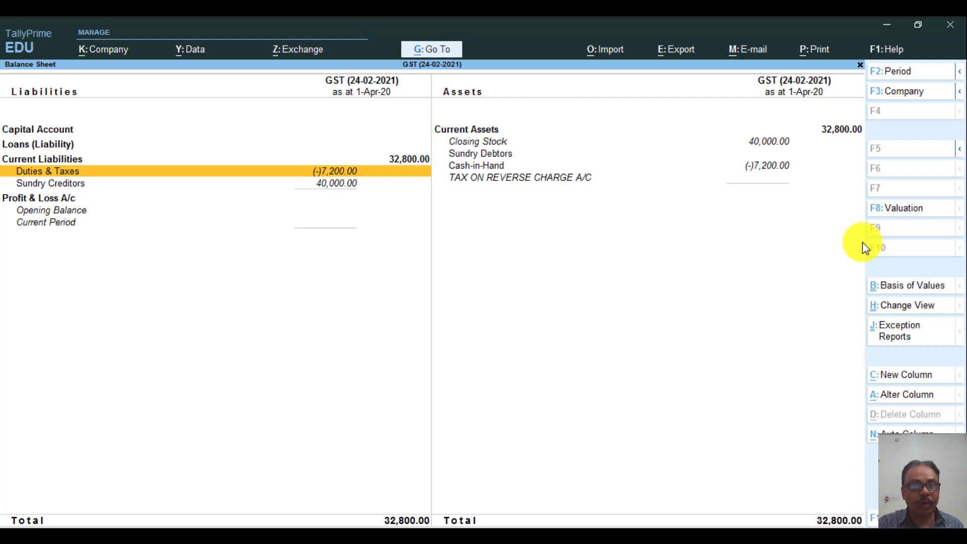
# - Reopen the saved journal voucher for the increase of input tax credit and delete it
pyautogui.press('Escape')
pyautogui.press('Up')
pyautogui.press('Up')
pyautogui.press('Up')
pyautogui.press('Return')
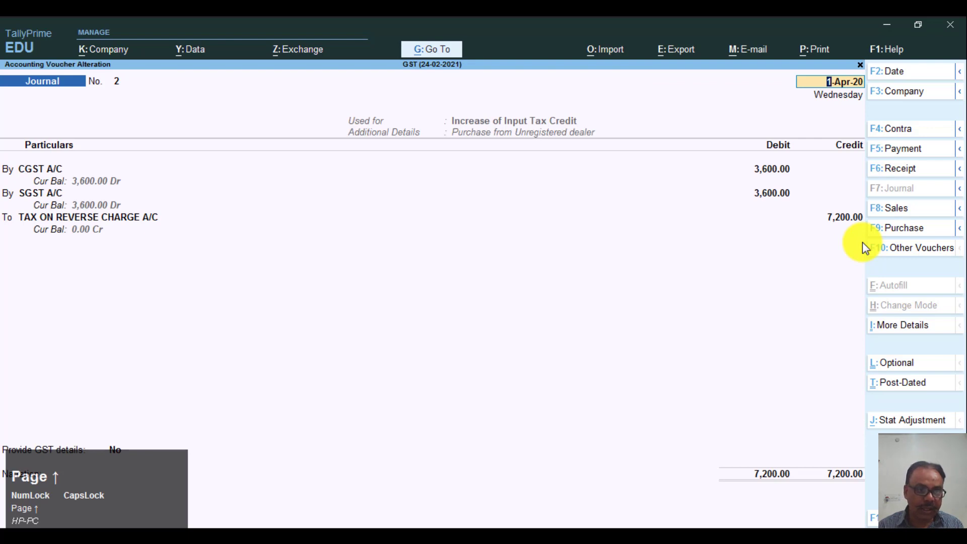
pyautogui.hotkey('alt', 'd')
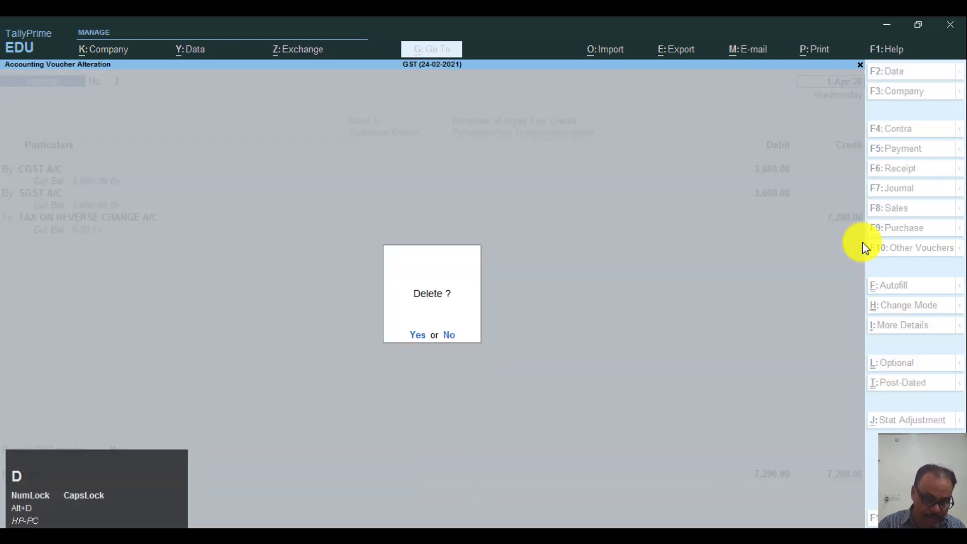
pyautogui.press('y')
# - Delete the cash payment voucher for CGST and SGST under reverse charge and leave voucher entry
pyautogui.press('pageup')
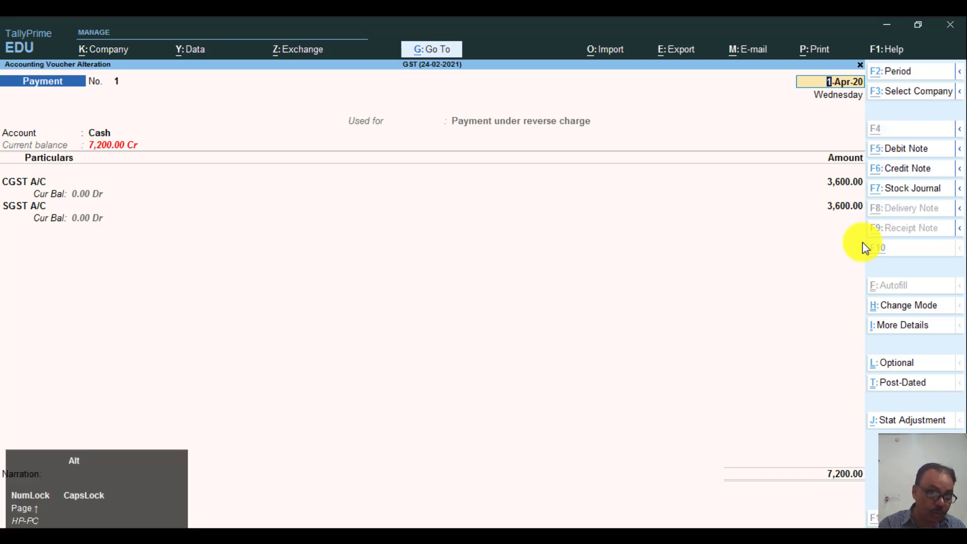
pyautogui.hotkey('alt', 'd')
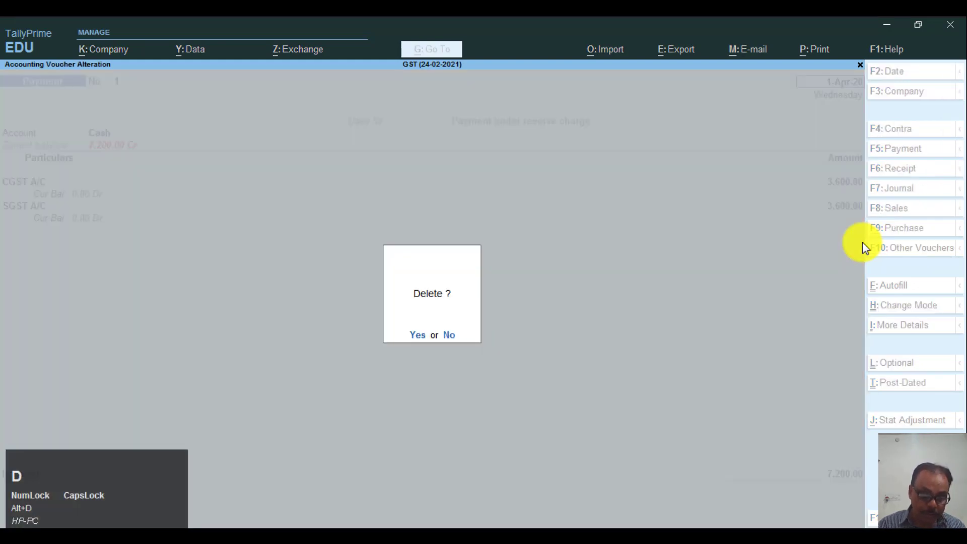
pyautogui.press('y')
pyautogui.press('Escape')
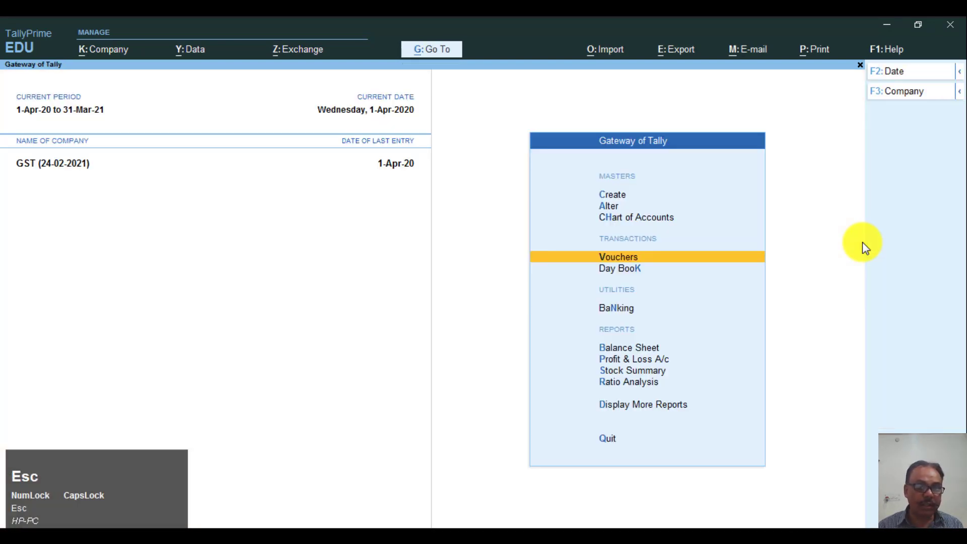
# - Check Duties & Taxes and TAX ON REVERSE CHARGE A/C in the balance sheet with its groups expanded
pyautogui.press('b')
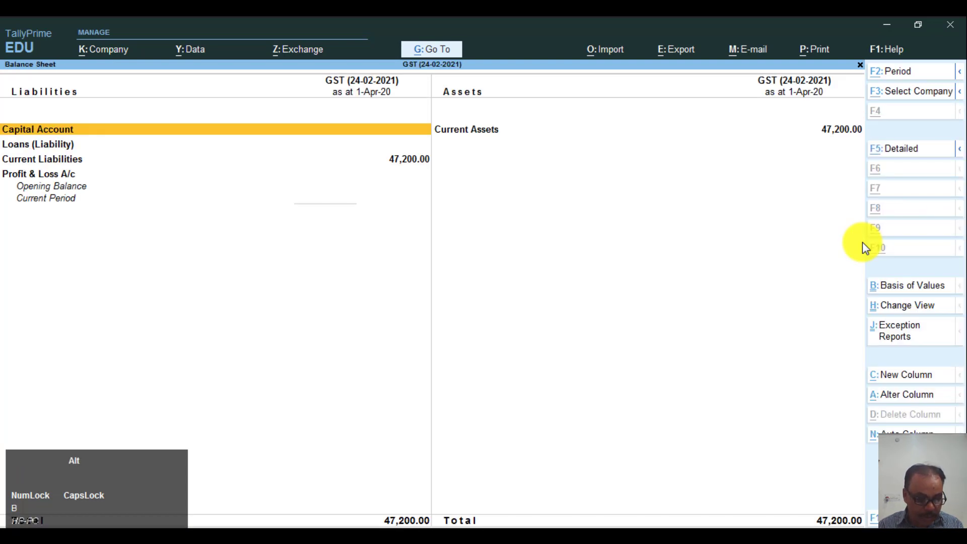
pyautogui.hotkey('alt', 'F1')
pyautogui.press('Down')
pyautogui.press('Down')
pyautogui.press('Down')
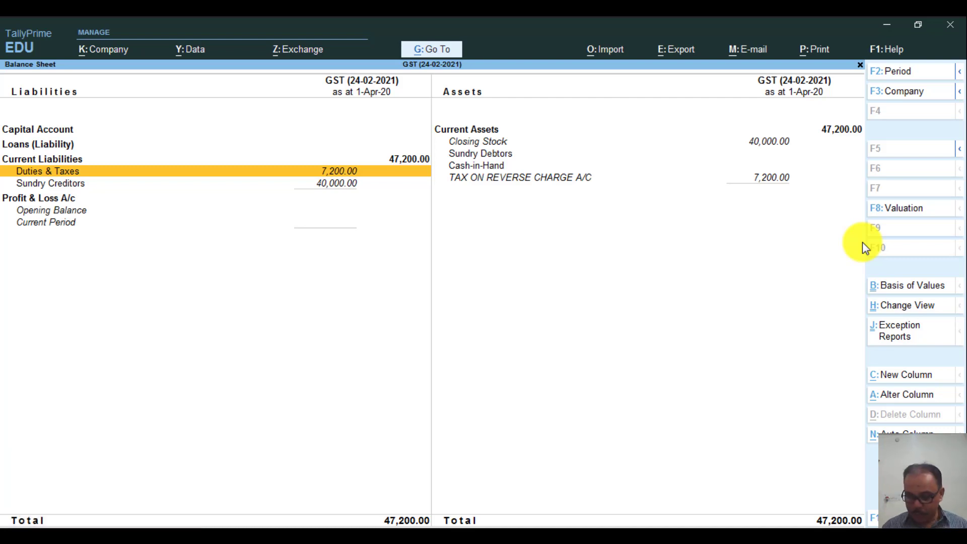
# - Drill down from Duties & Taxes to the April vouchers of CGST A/C, then return to the Gateway of Tally
pyautogui.press('Return')
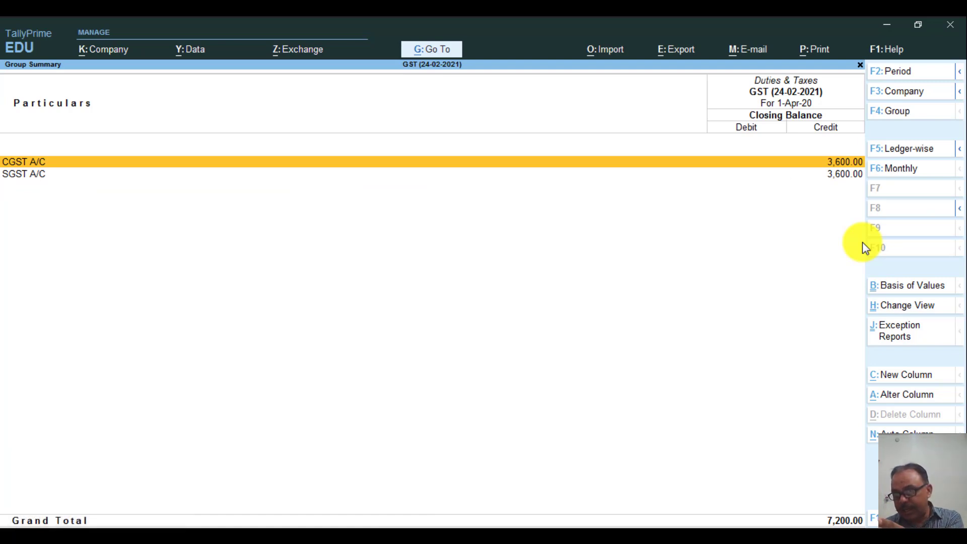
pyautogui.press('Down')
pyautogui.press('Up')
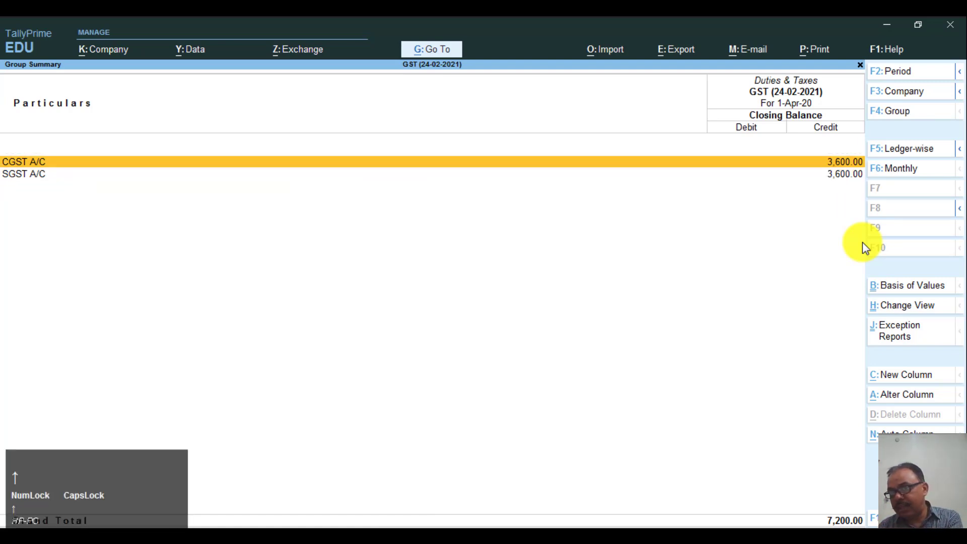
pyautogui.press('Return')
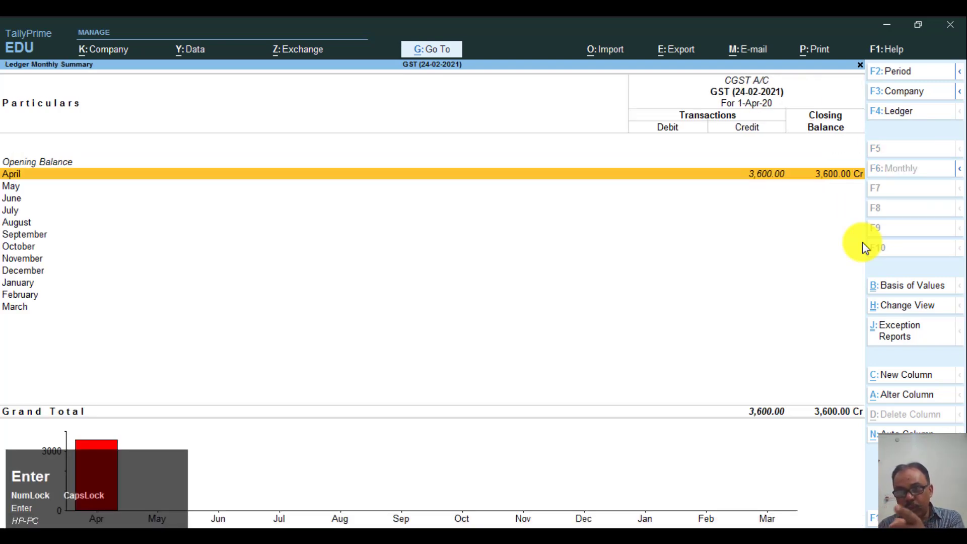
pyautogui.press('Return')
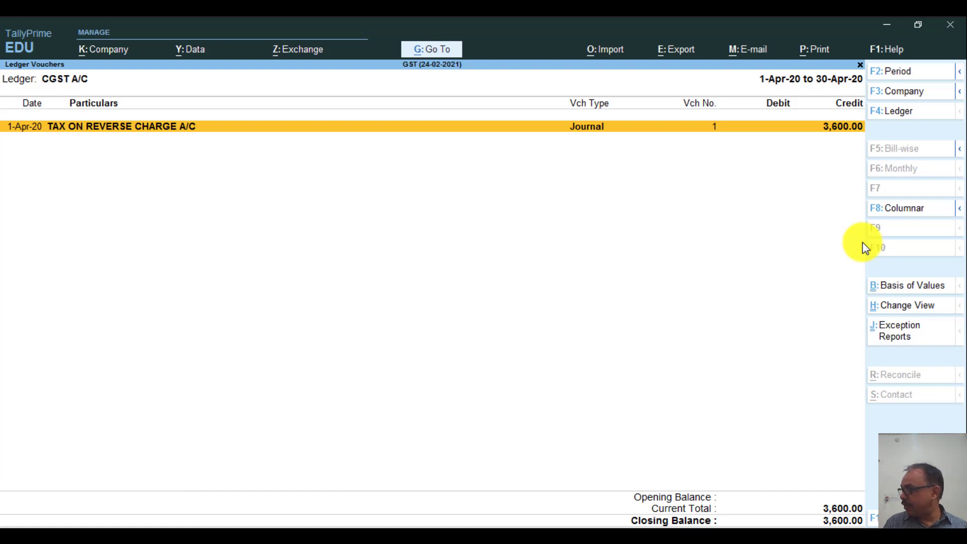
pyautogui.press('Escape')
pyautogui.press('Escape')
pyautogui.press('Escape')
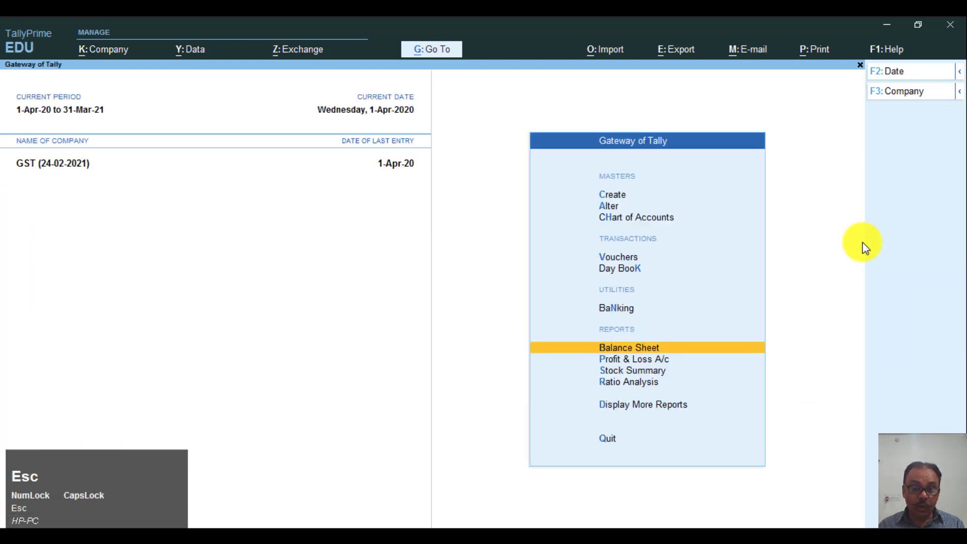
# - Start a new payment voucher and change its mode to Double Entry
pyautogui.press('Up')
pyautogui.press('Up')
pyautogui.press('Up')
pyautogui.press('Return')
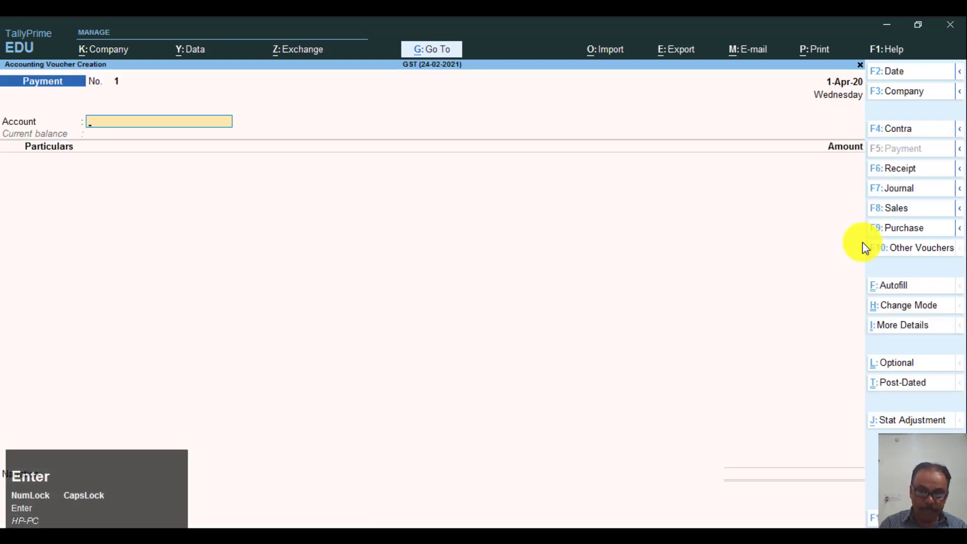
pyautogui.press('F5')
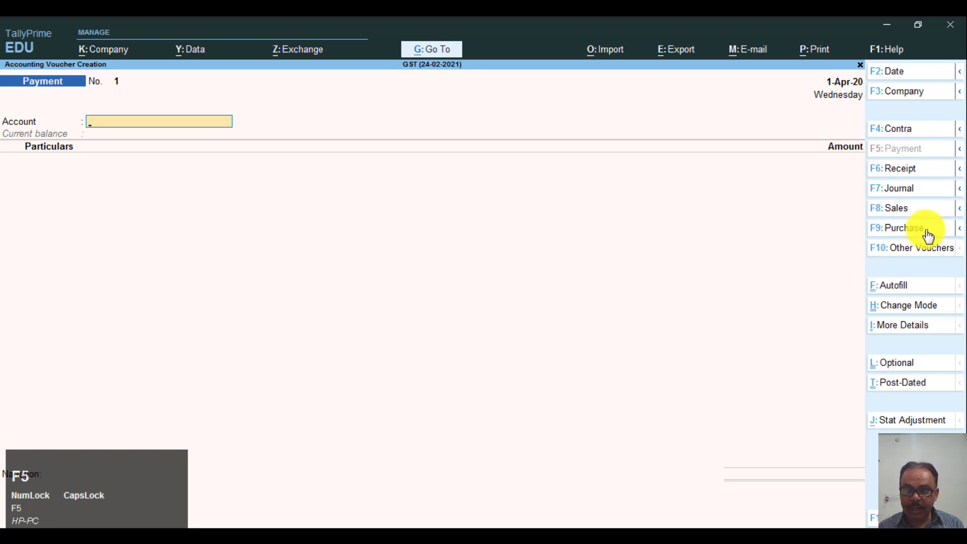
pyautogui.click(906, 311)
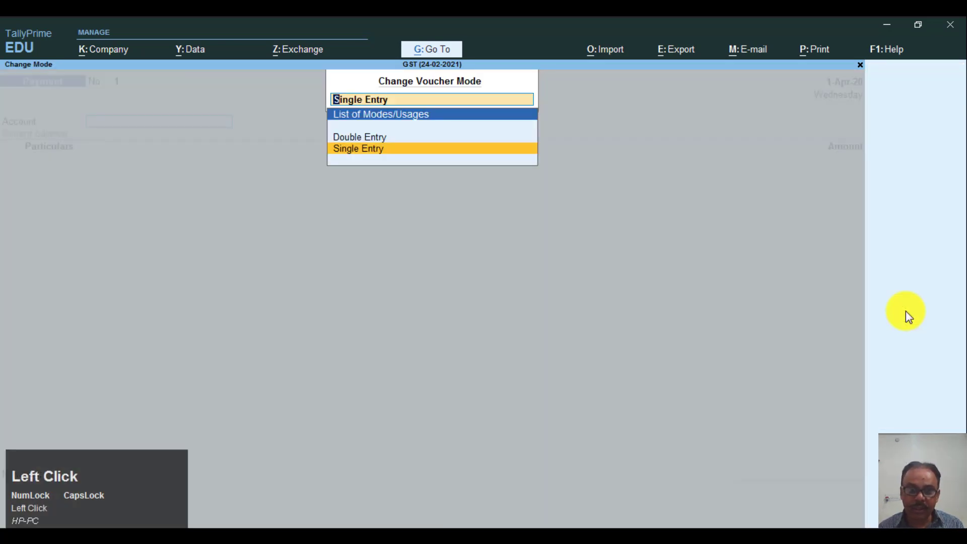
pyautogui.press('Return')
# - Configure voucher entry to use Cr/Dr instead of To/By and accept the configuration
pyautogui.press('F12')
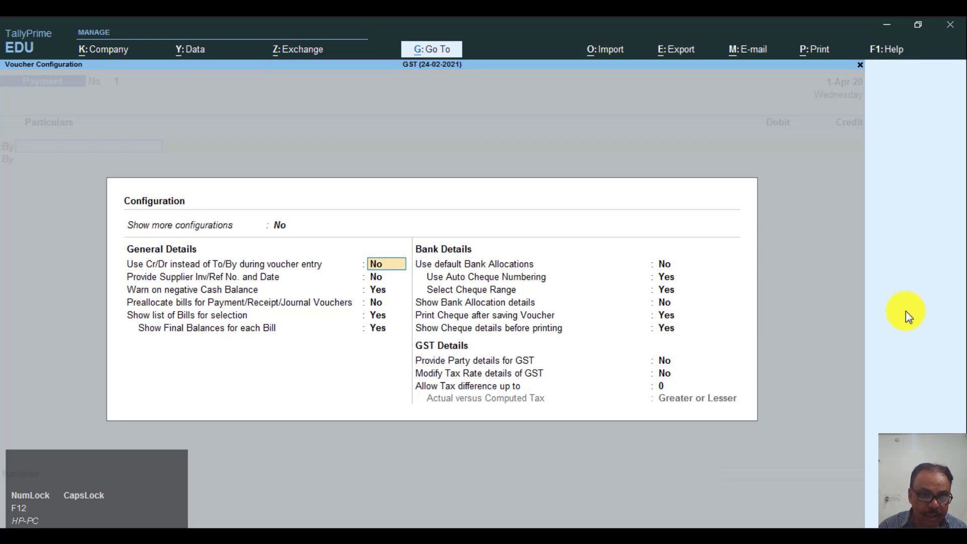
pyautogui.press('y')
pyautogui.press('Return')
pyautogui.hotkey('ctrl', 'a')
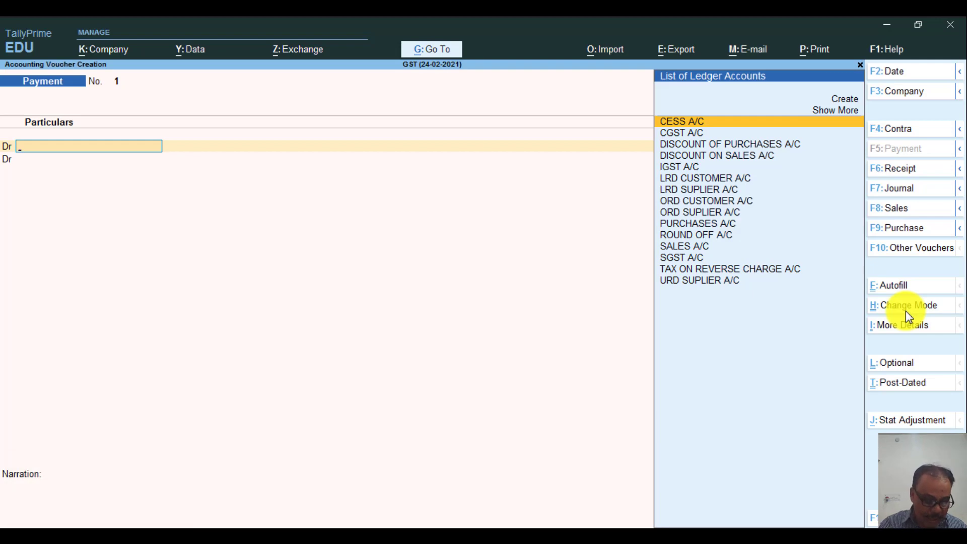
pyautogui.write('CG')
pyautogui.press('Escape')
pyautogui.press('Return')
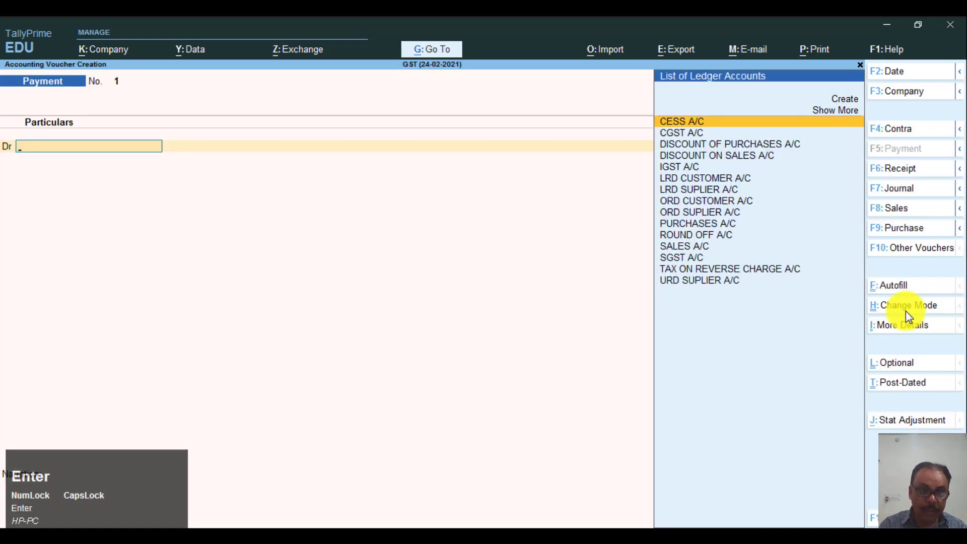
pyautogui.press('F5')
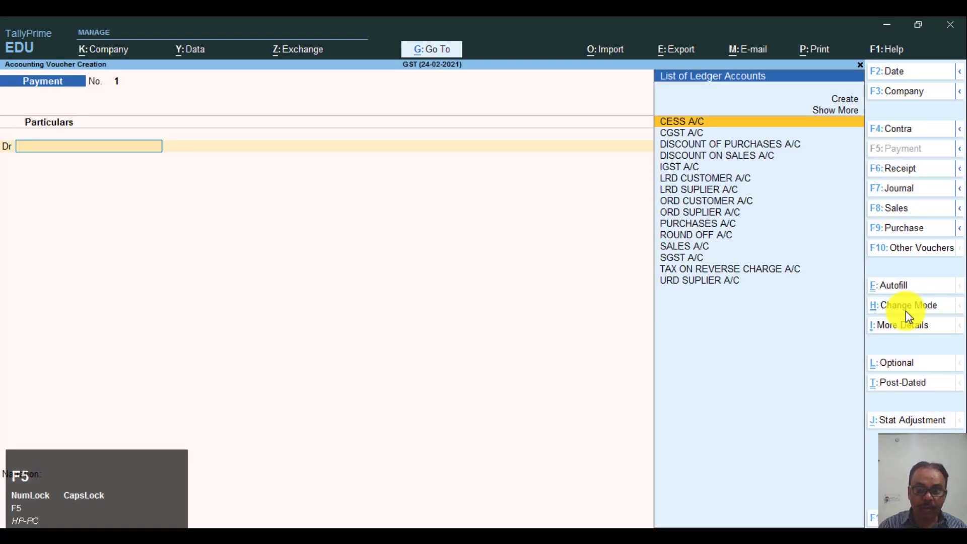
# - Set the GST stat adjustment's nature of payment to Payment under reverse charge for this payment voucher
pyautogui.click(894, 424)
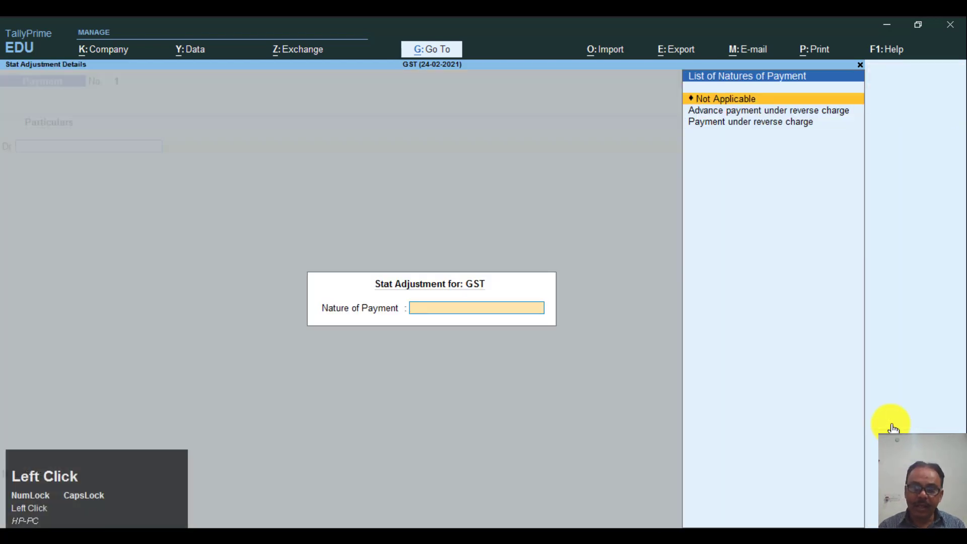
pyautogui.press('Down')
pyautogui.press('Down')
pyautogui.press('Up')
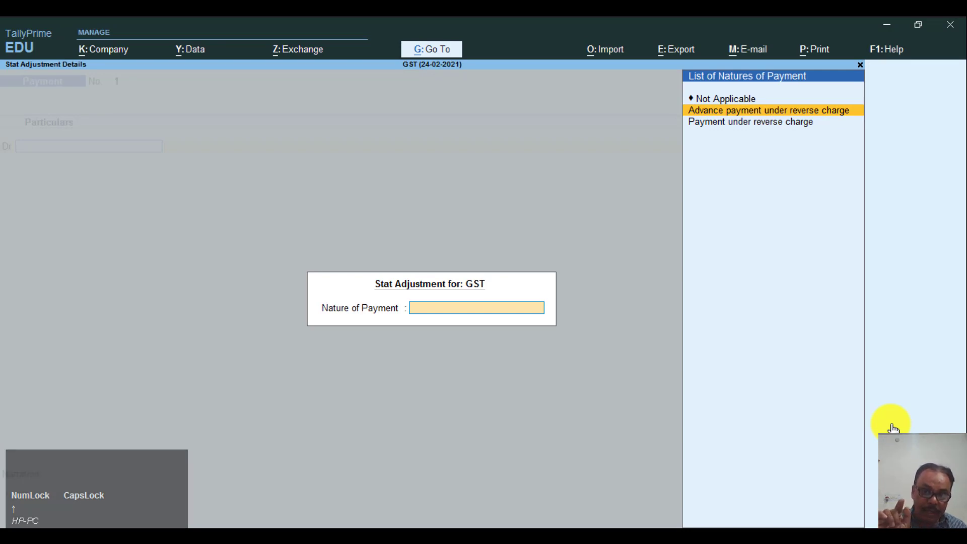
pyautogui.press('Down')
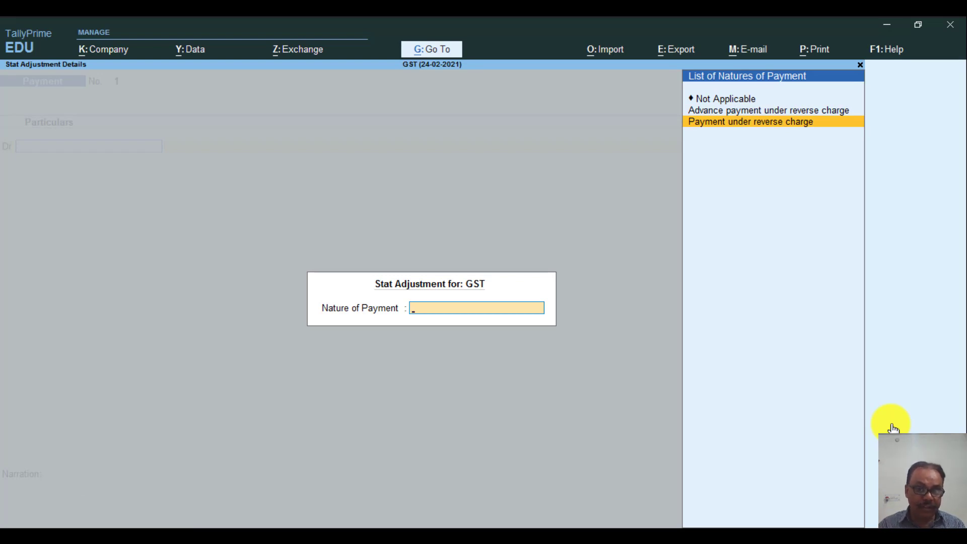
pyautogui.press('Down')
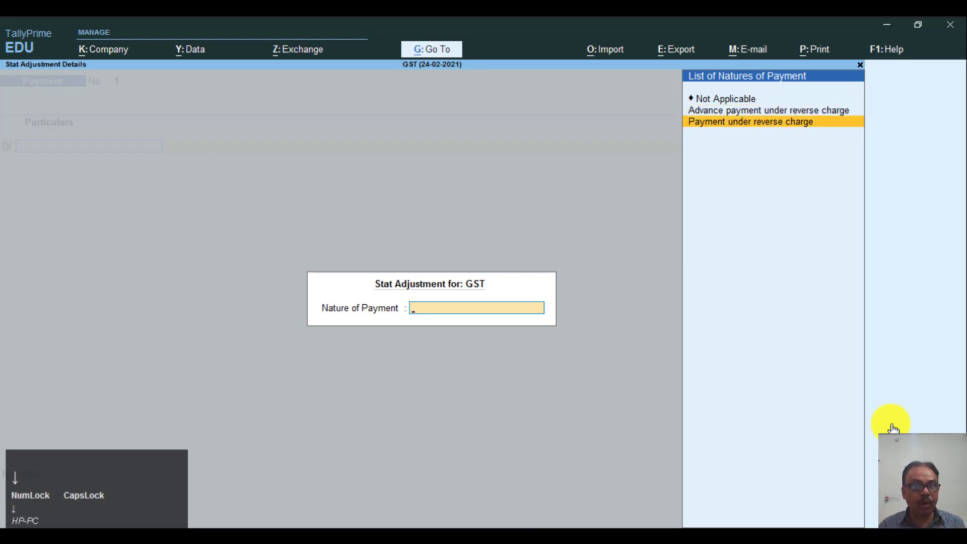
pyautogui.press('Return')
# - Debit CGST A/C with 3600 and SGST A/C with 3600 in the payment voucher
pyautogui.press('Down')
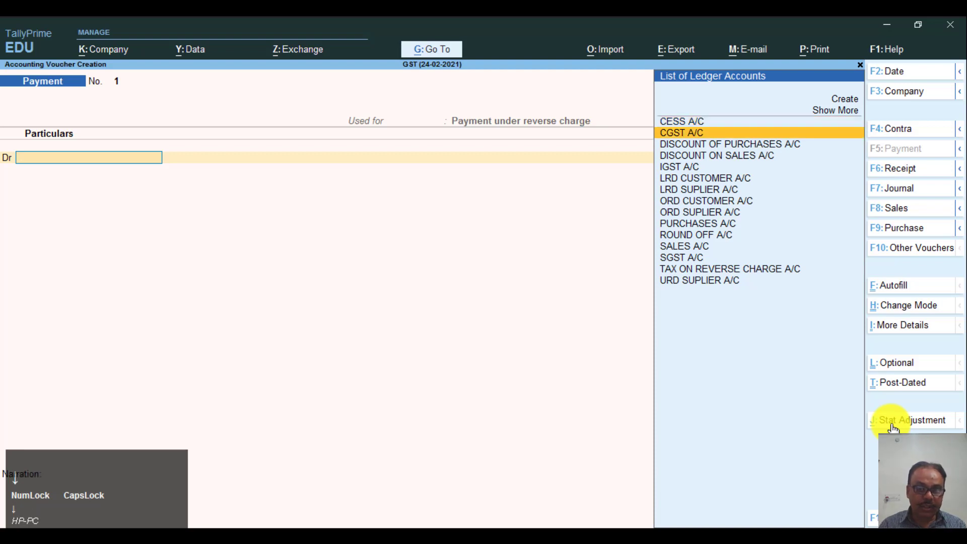
pyautogui.press('Return')
pyautogui.write('3600')
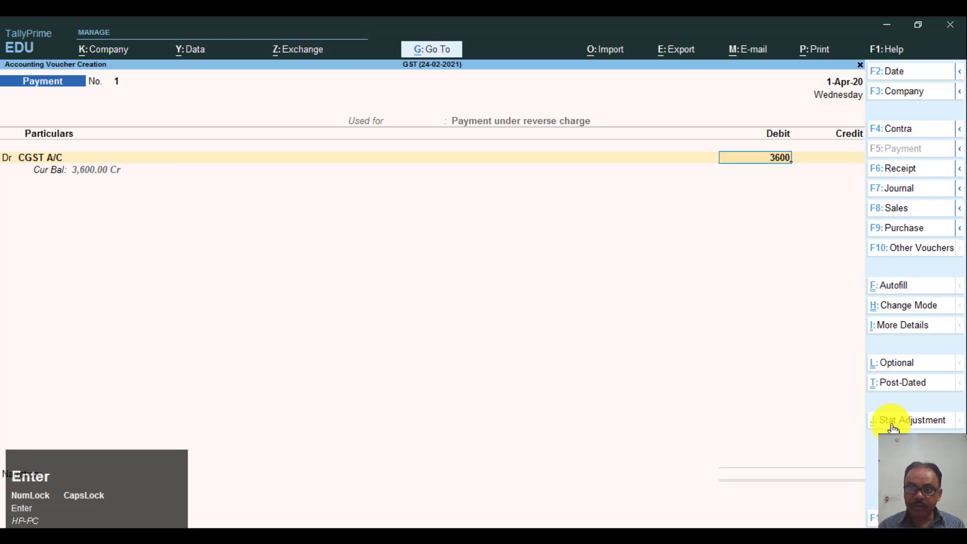
pyautogui.press('Return')
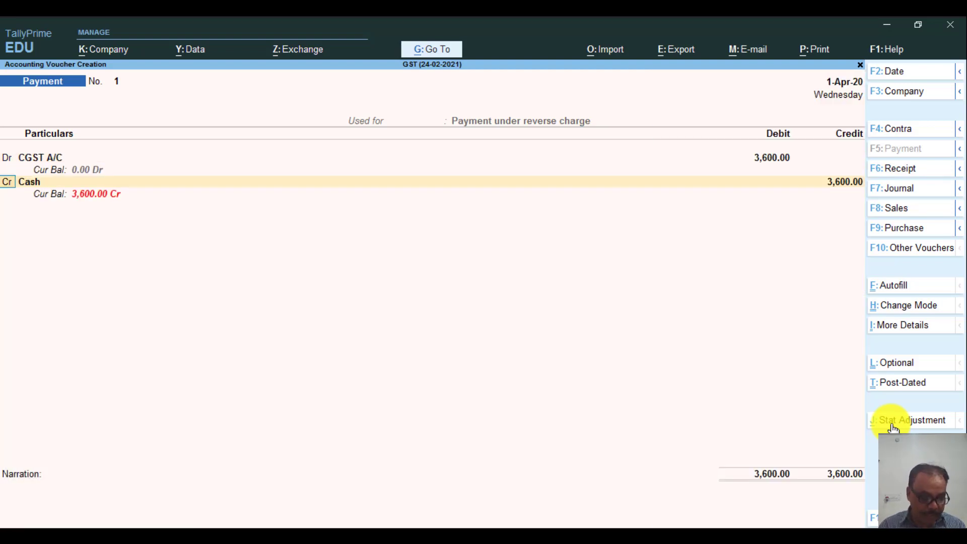
pyautogui.write('DS')
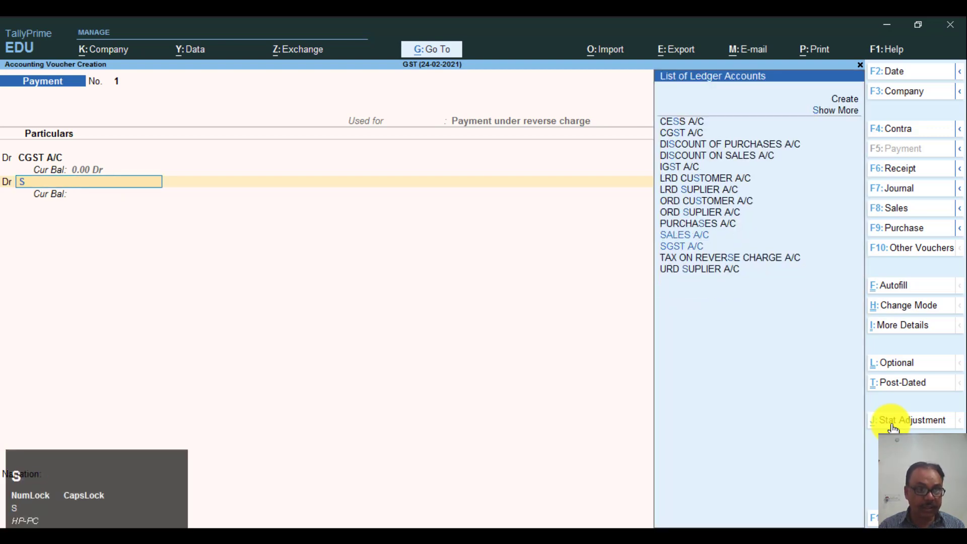
pyautogui.write('G')
pyautogui.press('Return')
pyautogui.write('3600')
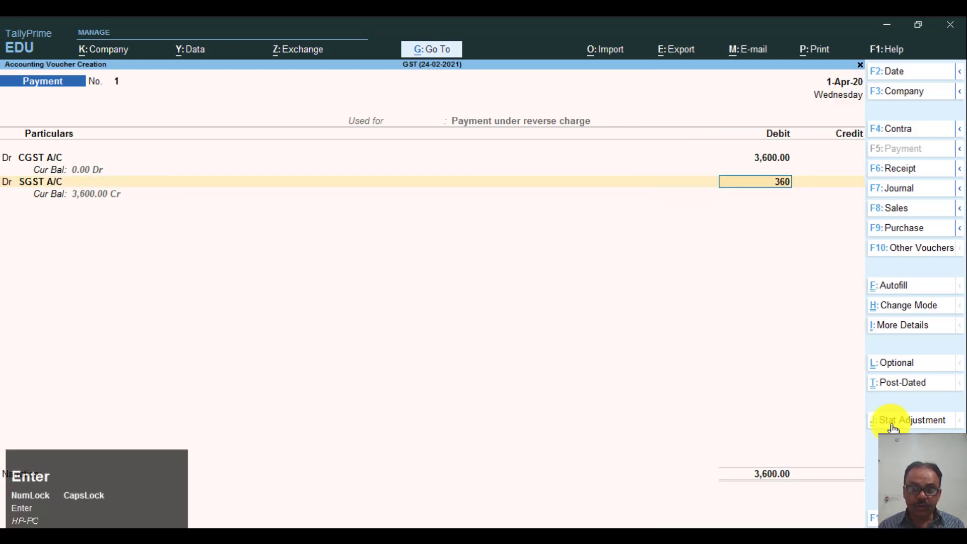
pyautogui.press('Return')
# - Credit Cash with 7,200, accept the payment voucher without a narration and return to the Gateway of Tally
pyautogui.press('Return')
pyautogui.press('Return')
pyautogui.press('Return')
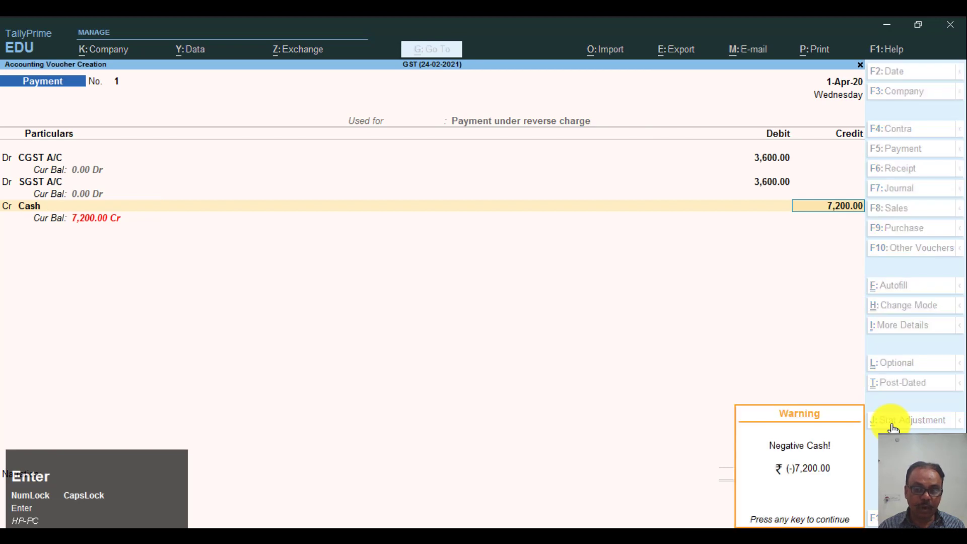
pyautogui.press('Return')
pyautogui.press('Return')
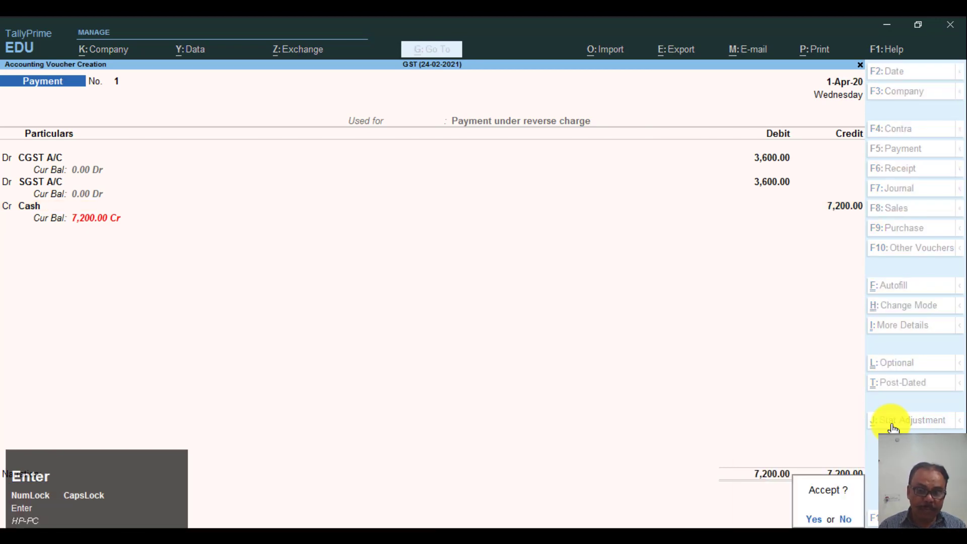
pyautogui.press('Return')
pyautogui.press('Escape')
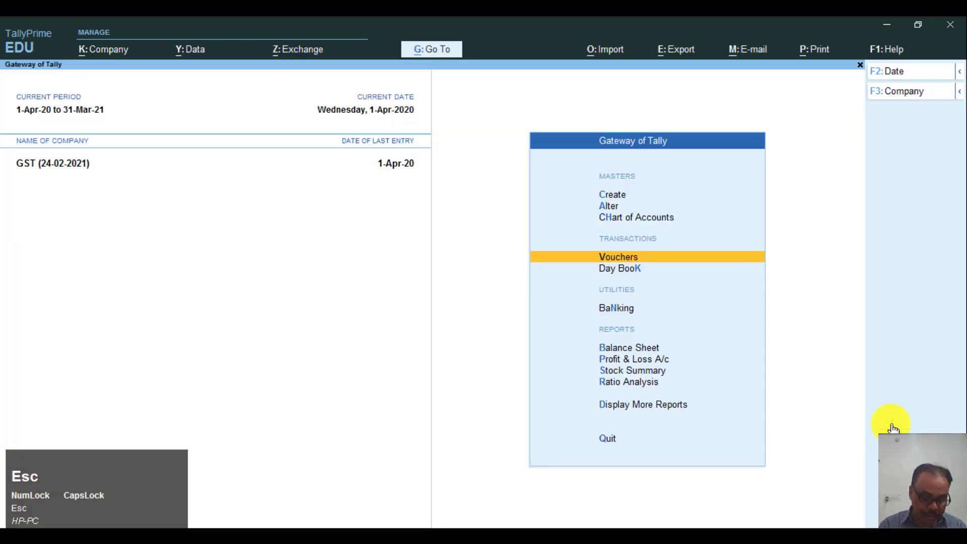
# - Review Duties & Taxes and TAX ON REVERSE CHARGE A/C in the detailed balance sheet after the tax payment, then close the report
pyautogui.press('b')
pyautogui.hotkey('alt', 'F1')
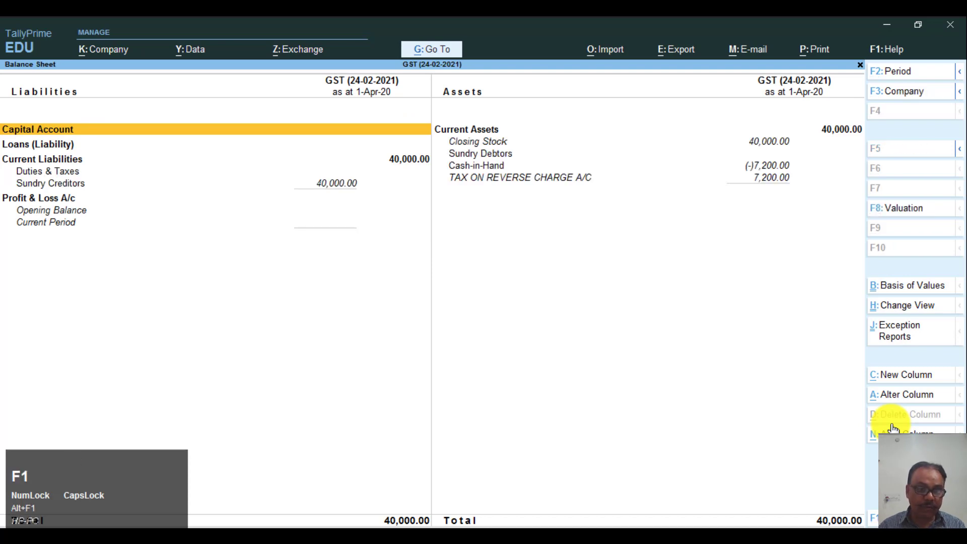
pyautogui.press('Down')
pyautogui.press('Down')
pyautogui.press('Down')
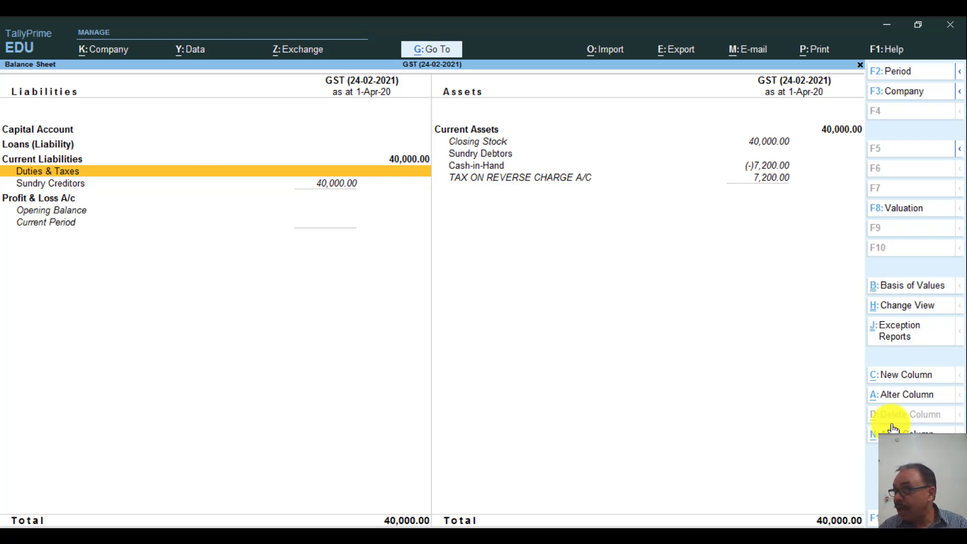
pyautogui.press('Down')
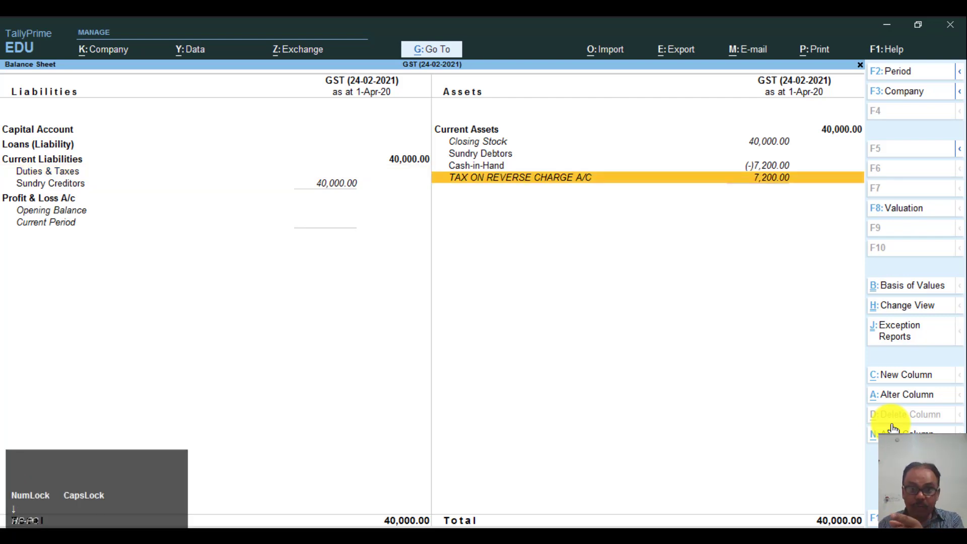
pyautogui.press('Left')
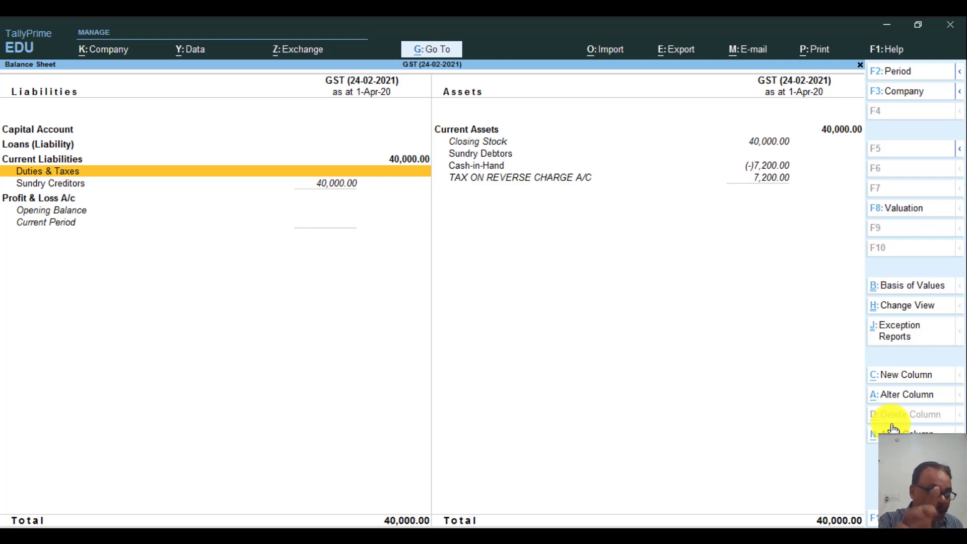
pyautogui.press('Escape')
# - Start a sales voucher for LRD CUSTOMER A/C and accept its party details as filled in
pyautogui.press('Up')
pyautogui.press('Up')
pyautogui.press('Up')
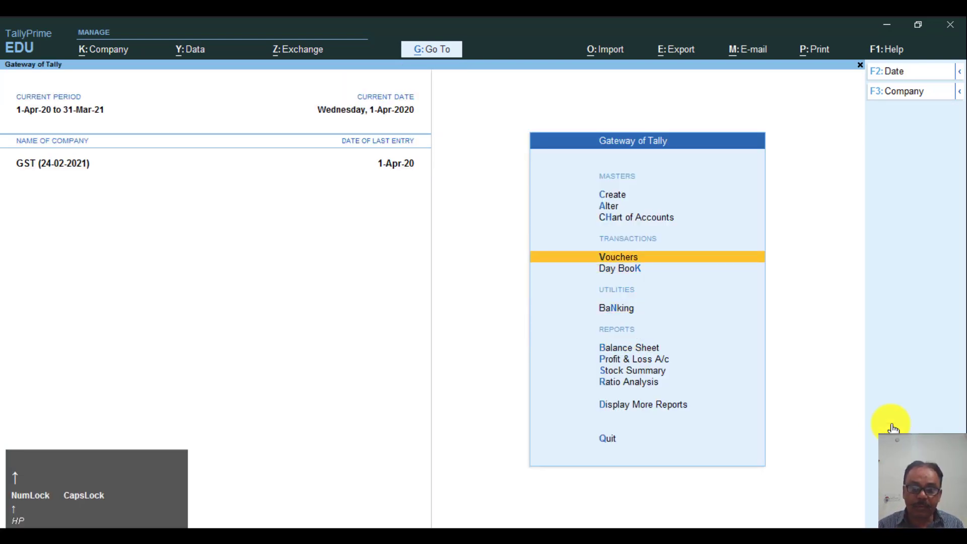
pyautogui.press('Return')
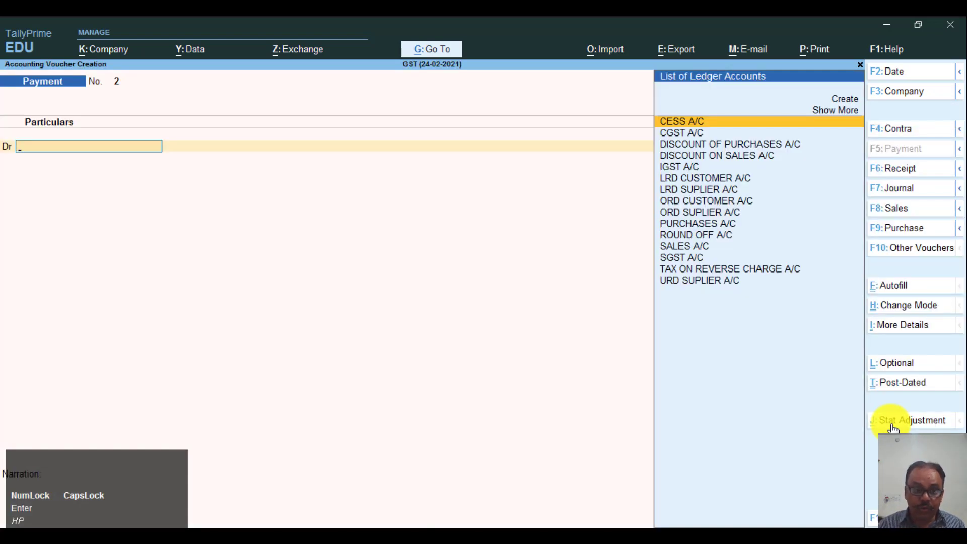
pyautogui.press('F8')
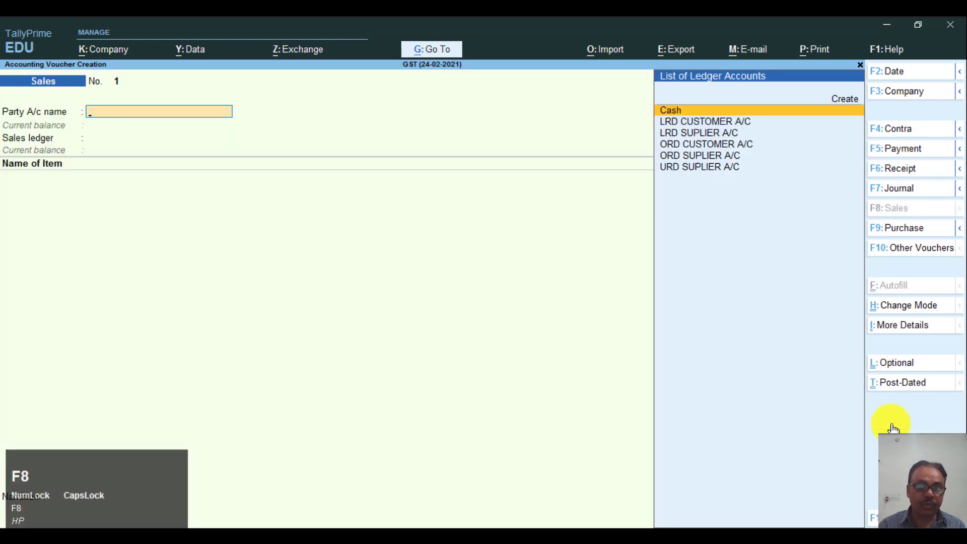
pyautogui.press('Down')
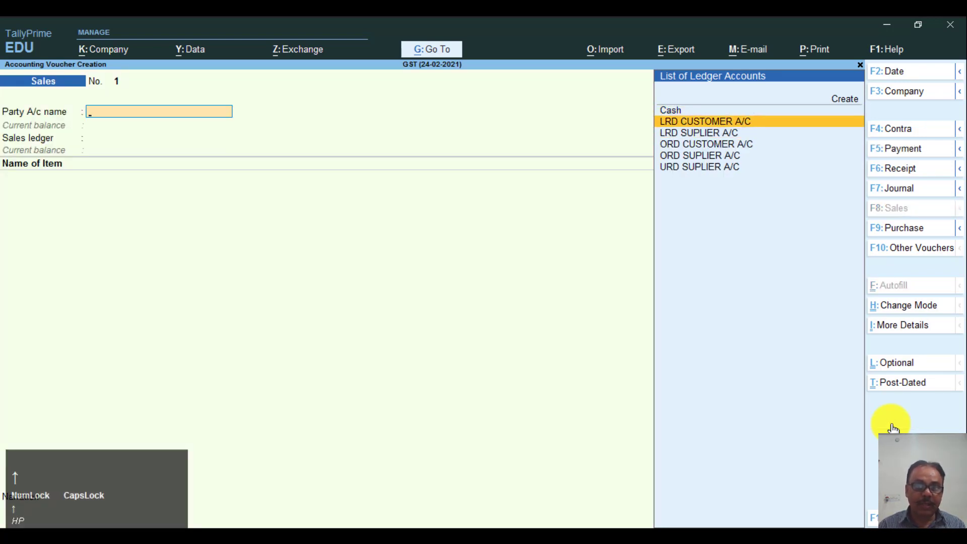
pyautogui.press('Return')
pyautogui.hotkey('ctrl', 'a')
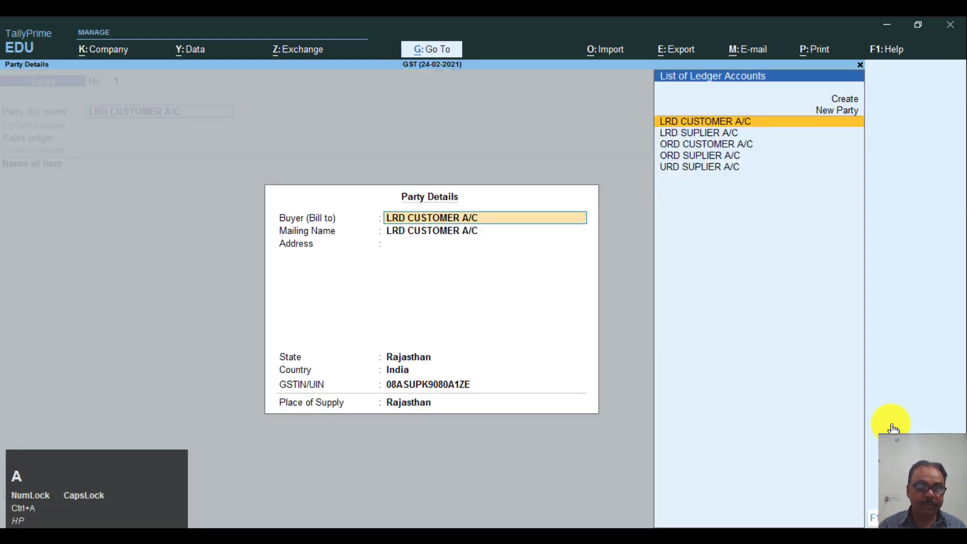
pyautogui.hotkey('ctrl', 'a')
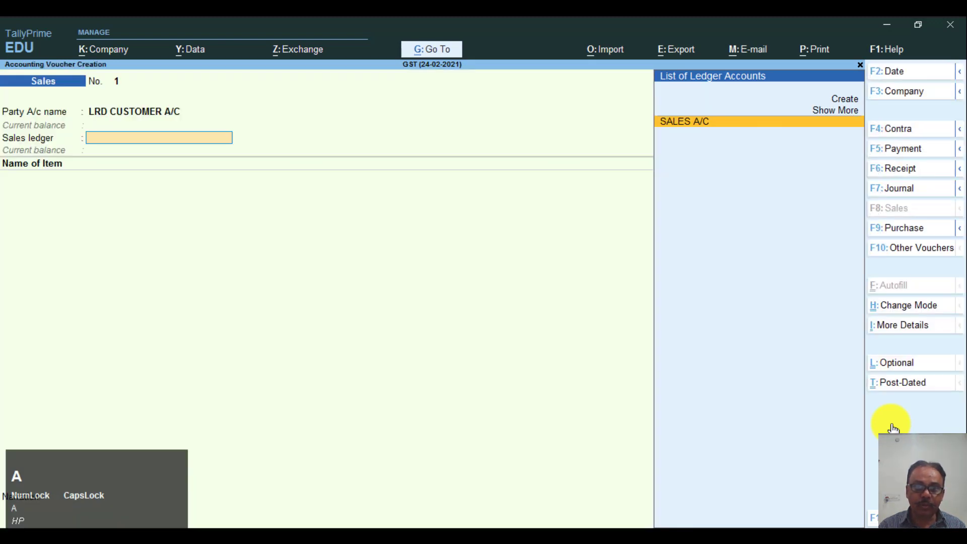
# - Choose SALES A/C as the sales ledger and add 1 NOS of MOUSE at a rate of 250.00
pyautogui.press('Return')
pyautogui.write('MO')
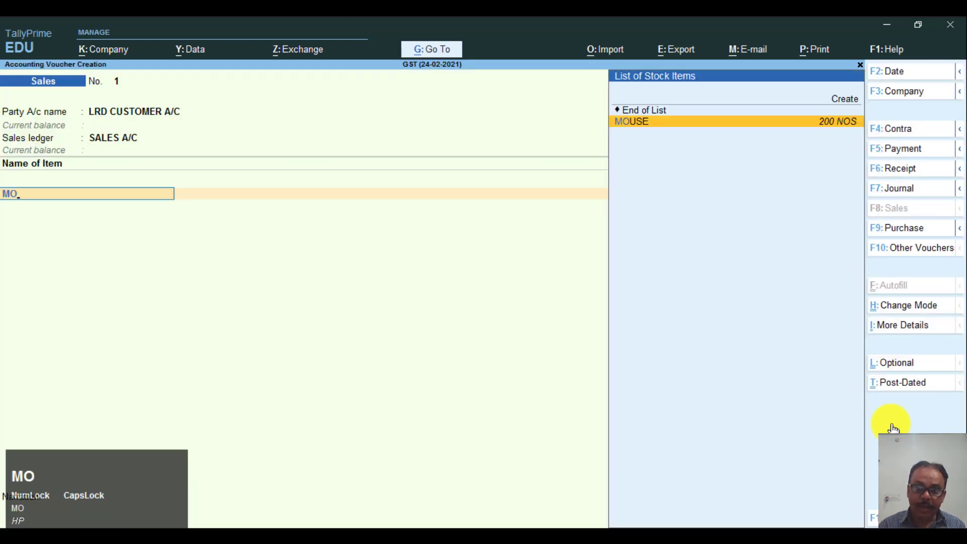
pyautogui.press('Return')
pyautogui.write('1')
pyautogui.press('Return')
pyautogui.press('Return')
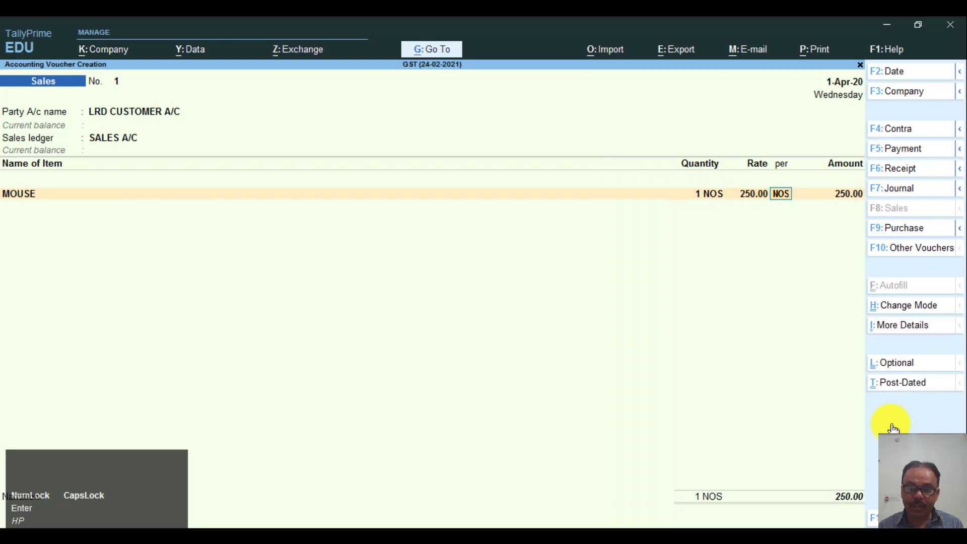
pyautogui.press('Return')
pyautogui.press('Return')
# - Add the CGST A/C and SGST A/C tax lines below the MOUSE item in the sales voucher
pyautogui.write('CG')
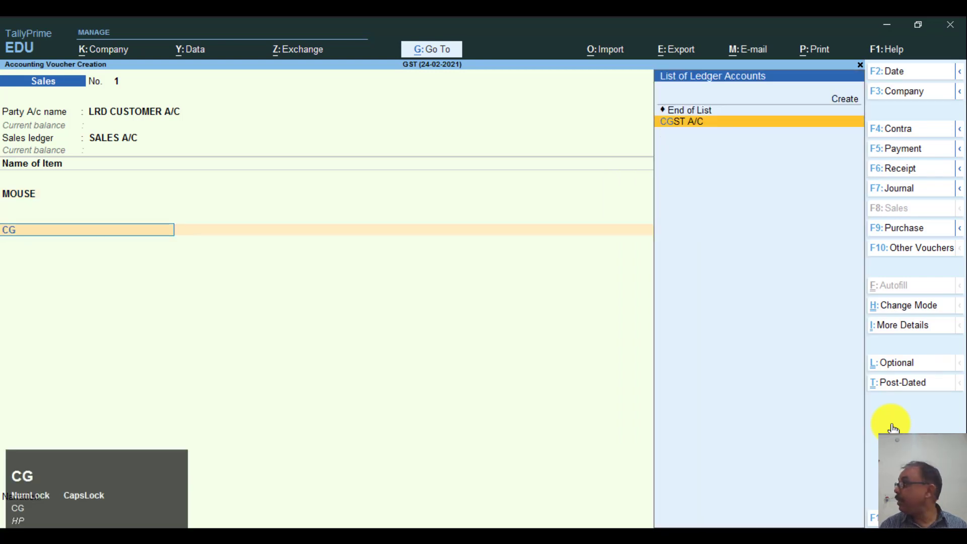
pyautogui.press('Return')
pyautogui.press('Return')
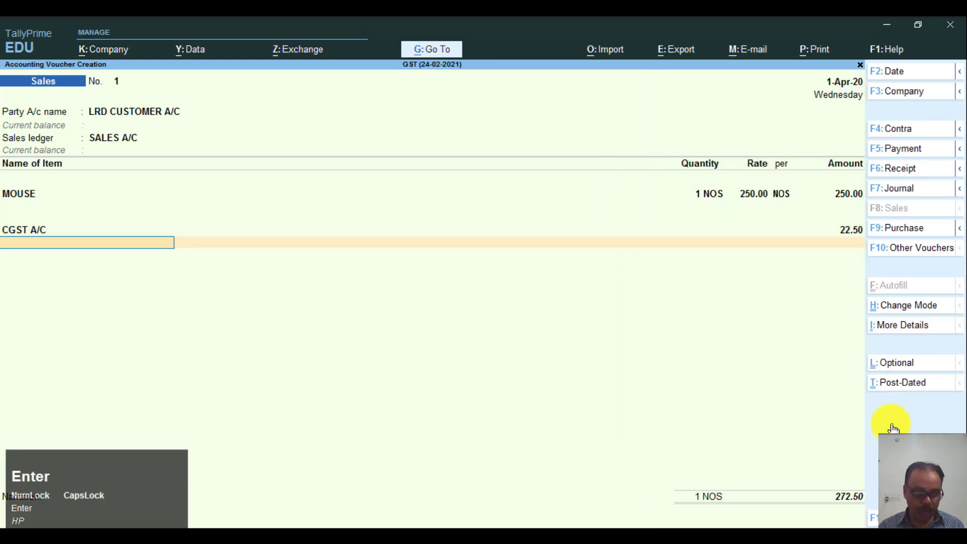
pyautogui.write('S')
pyautogui.press('Return')
pyautogui.press('Return')
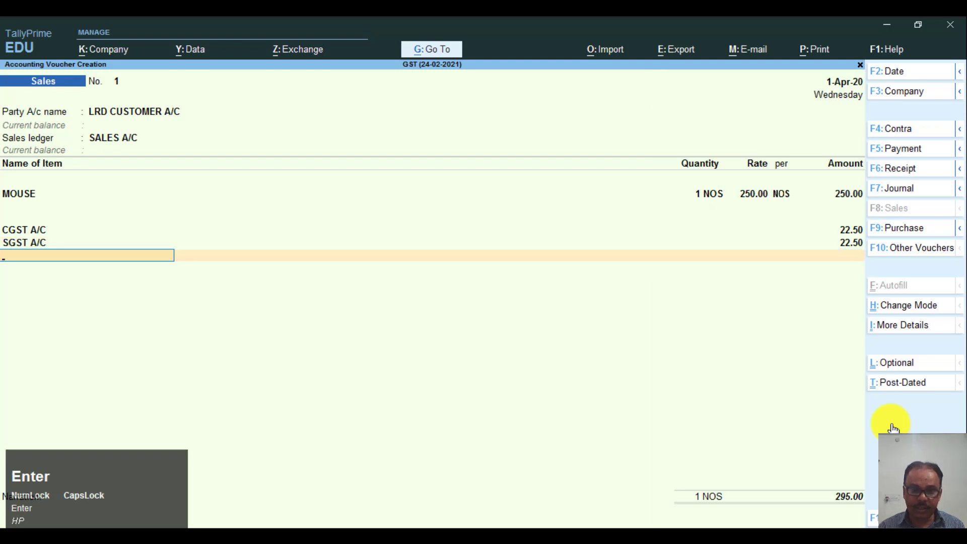
# - Record the customer's bill as New Ref 1 for 295.00 Dr, save the sales voucher and return to the Gateway of Tally
pyautogui.press('Return')
pyautogui.press('Return')
pyautogui.press('Return')
pyautogui.press('Return')
pyautogui.press('Return')
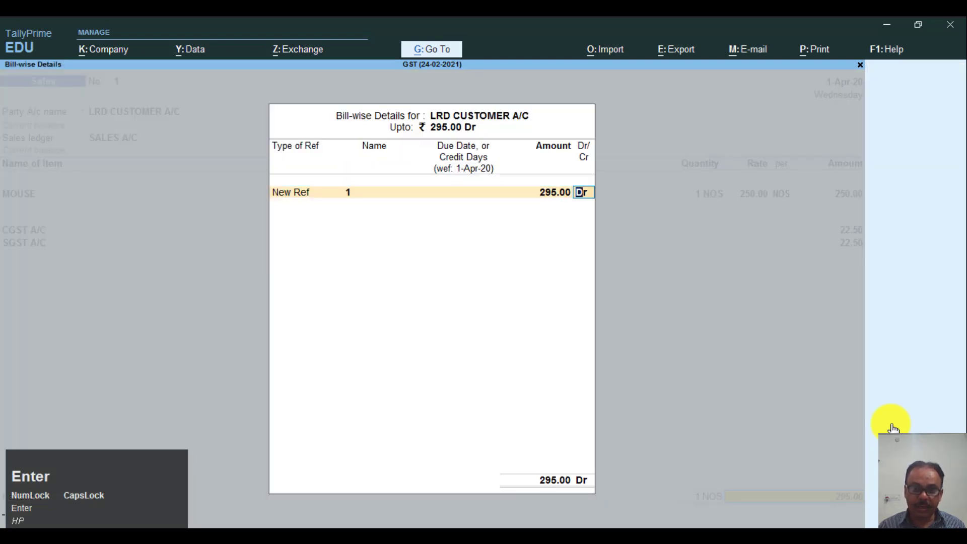
pyautogui.press('Return')
pyautogui.press('Return')
pyautogui.press('Return')
pyautogui.press('Escape')
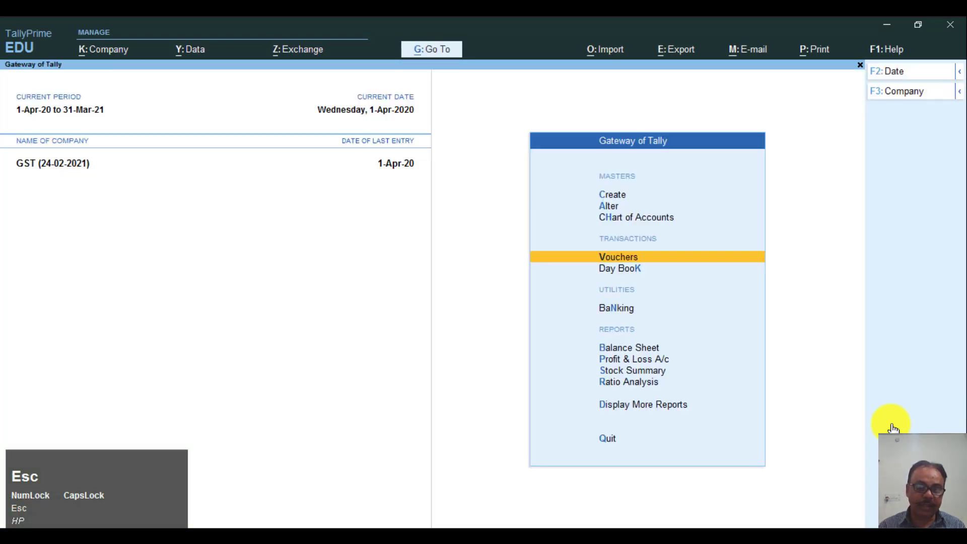
pyautogui.press('Escape')
pyautogui.press('Escape')
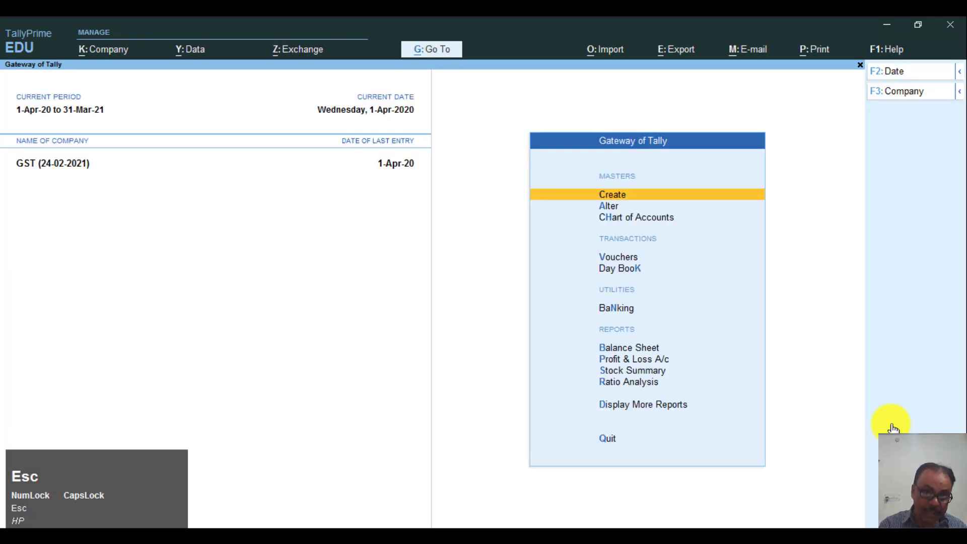
# - Examine Duties & Taxes in the detailed balance sheet following the sale, then close the report
pyautogui.press('b')
pyautogui.hotkey('alt', 'F1')
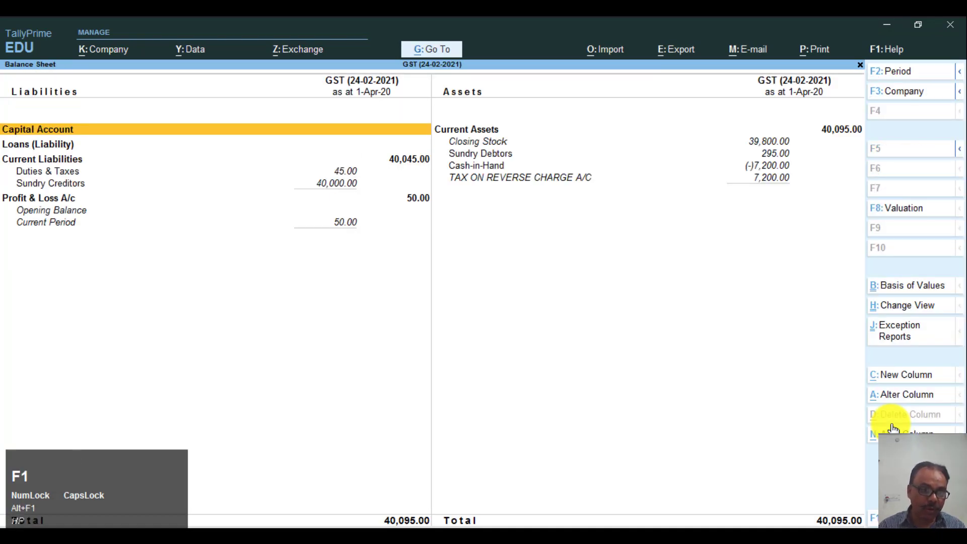
pyautogui.press('Down')
pyautogui.press('Down')
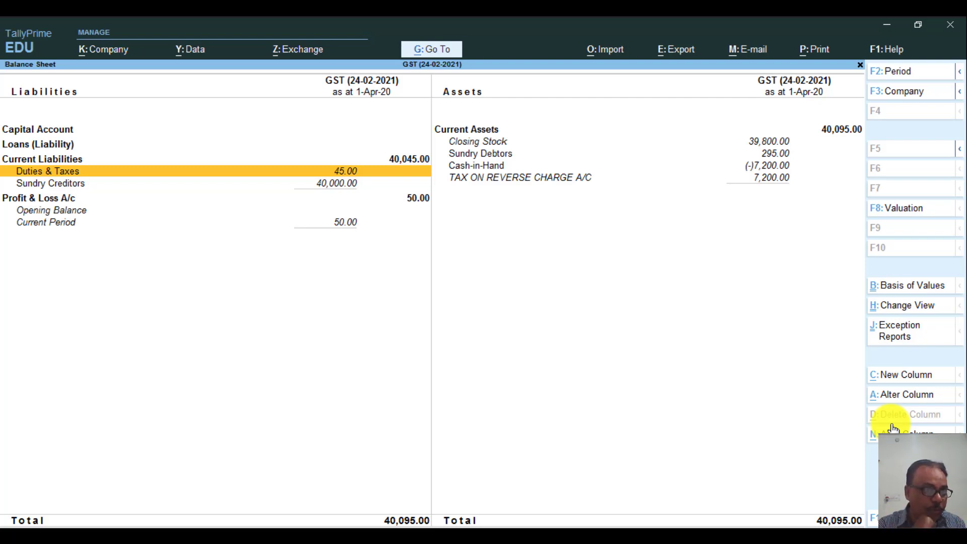
pyautogui.press('Escape')
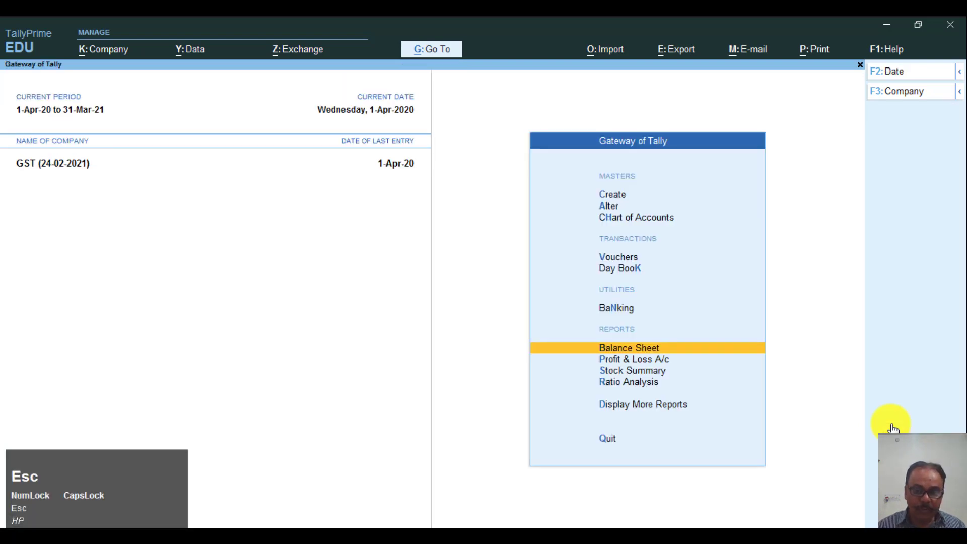
# - Open voucher entry and switch to a new journal voucher
pyautogui.press('Up')
pyautogui.press('Up')
pyautogui.press('Up')
pyautogui.press('Return')
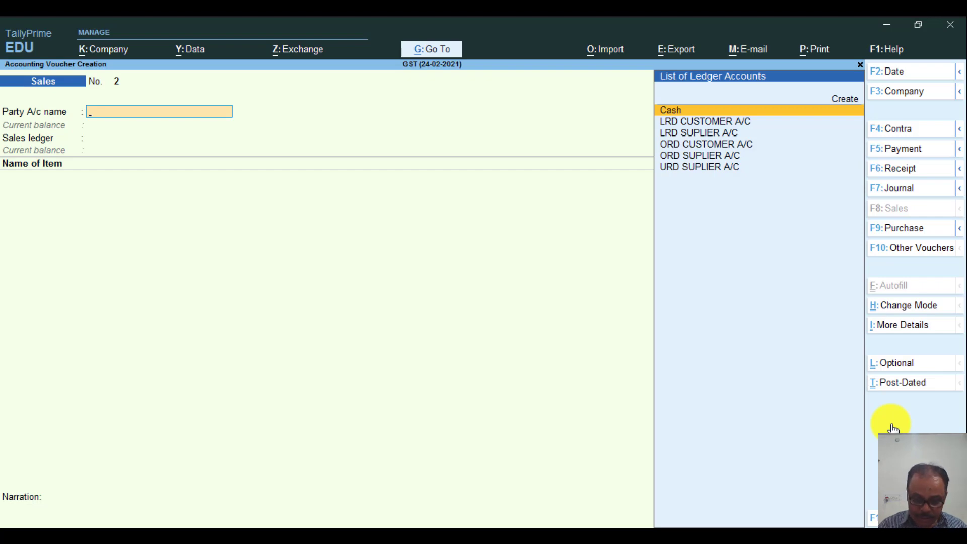
pyautogui.press('F7')
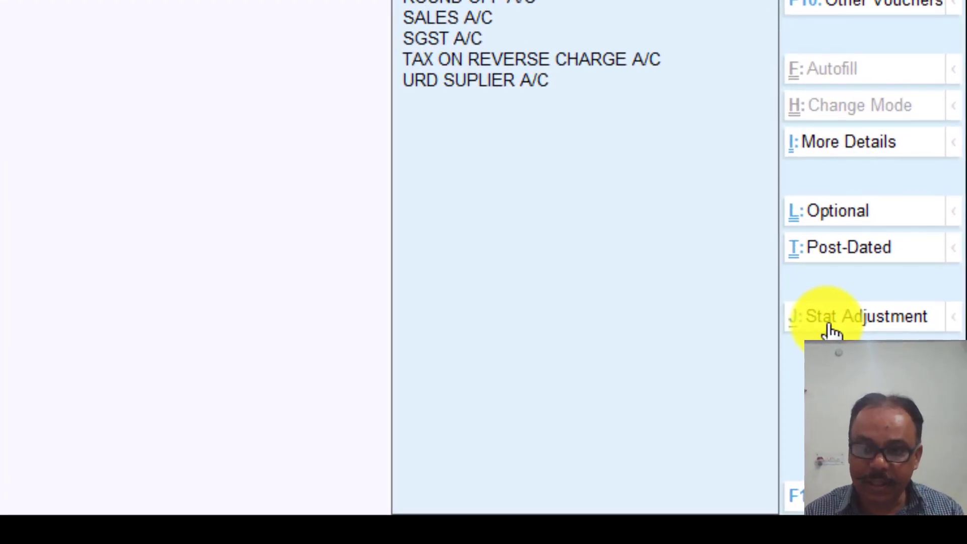
# - Set the journal's stat adjustment to GST, Increase of Input Tax Credit, with additional details Purchase from Unregistered dealer
pyautogui.click(847, 353)
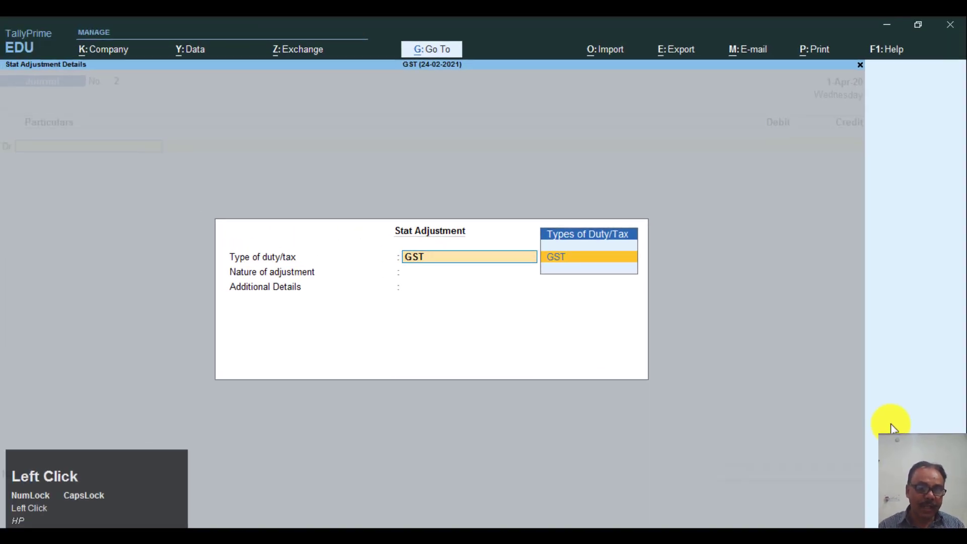
pyautogui.press('Return')
pyautogui.press('Down')
pyautogui.press('Down')
pyautogui.press('Up')
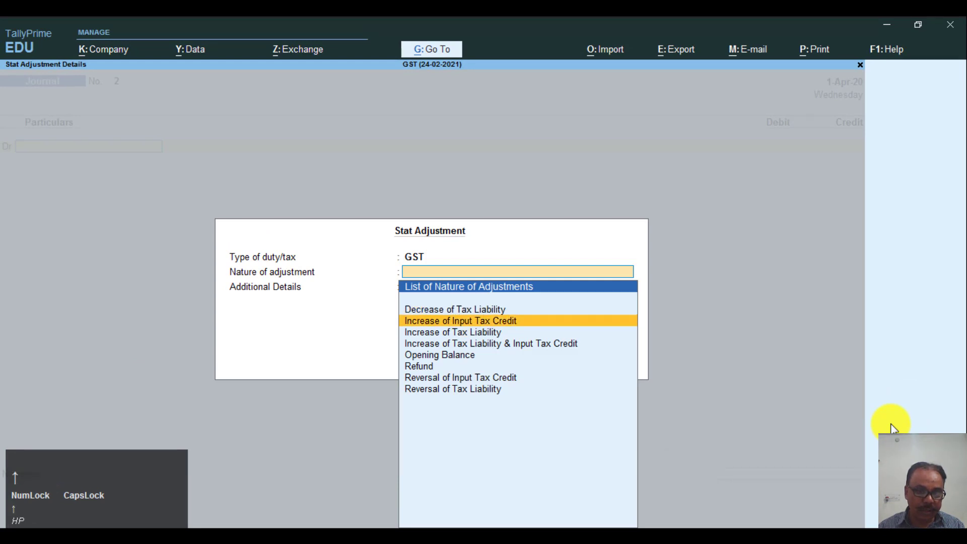
pyautogui.press('Return')
pyautogui.press('Down')
pyautogui.press('Down')
pyautogui.press('Down')
pyautogui.press('Down')
pyautogui.press('Down')
pyautogui.press('Down')
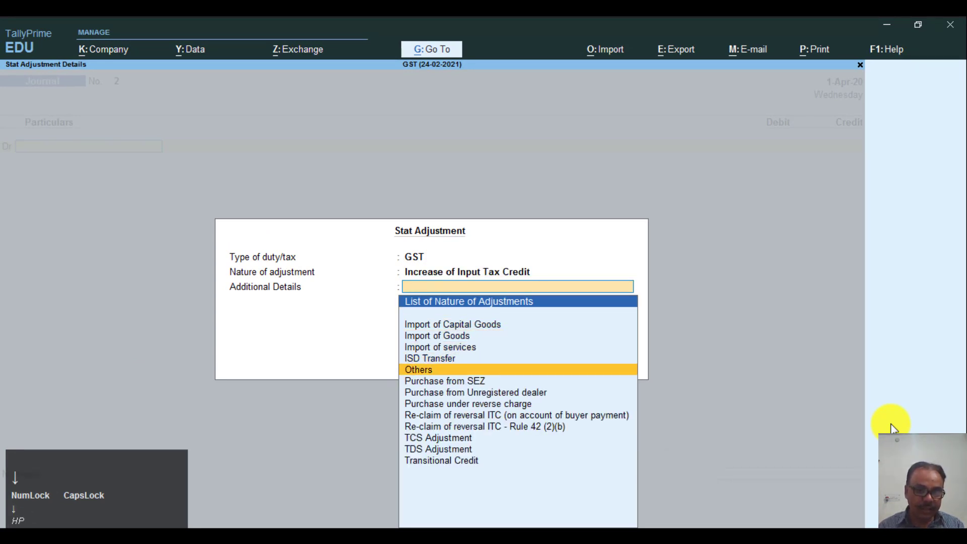
pyautogui.press('Return')
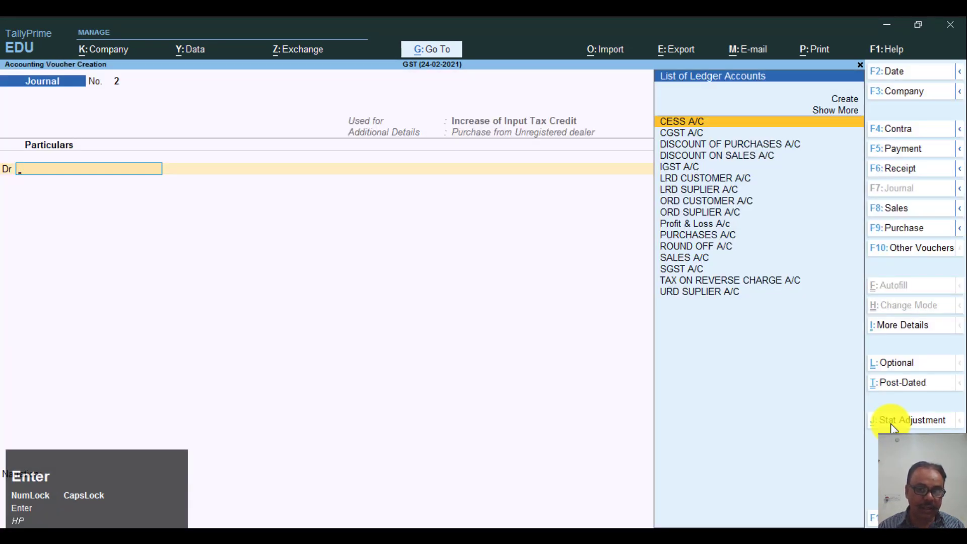
# - Debit CGST A/C with 3600, giving a 9% rate and a taxable value of 40000 in its GST details
pyautogui.press('Return')
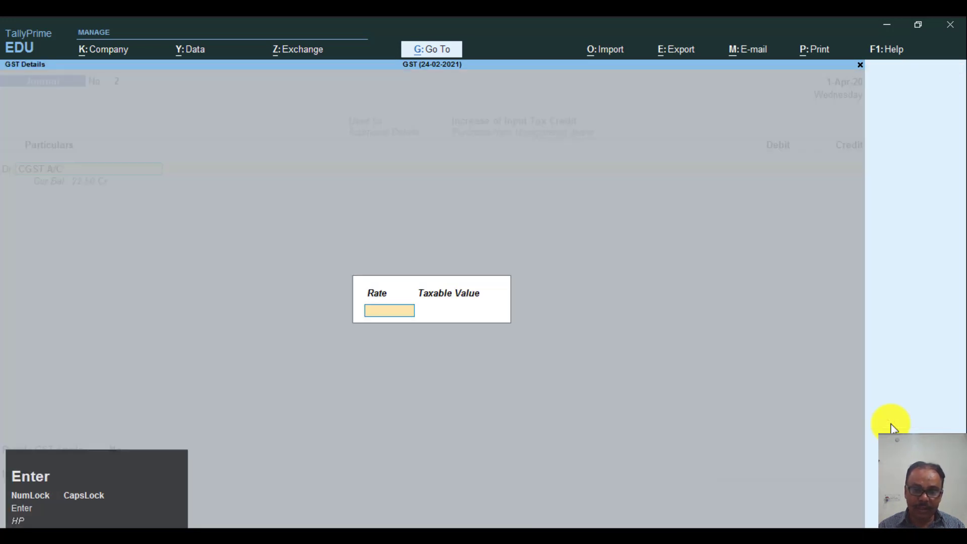
pyautogui.write('9')
pyautogui.press('Return')
pyautogui.write('5000')
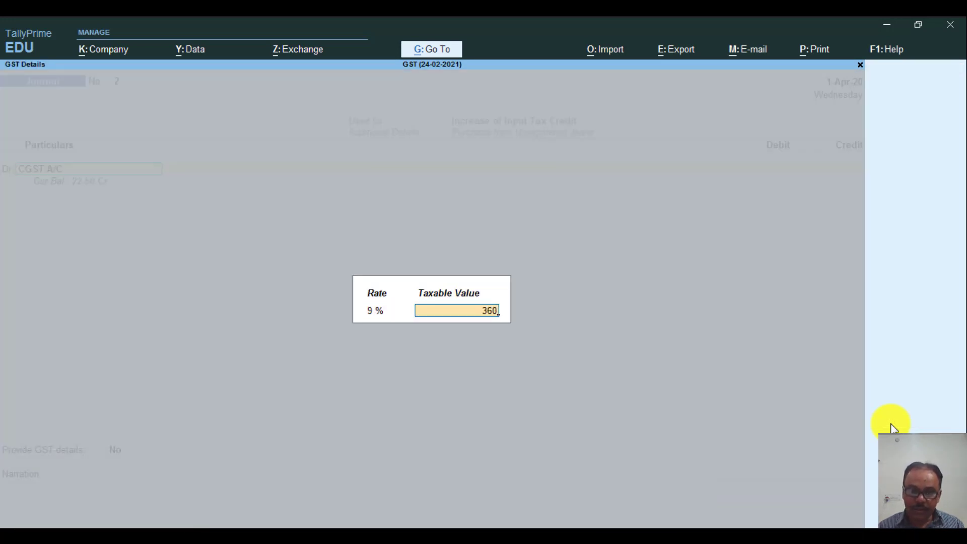
pyautogui.press('Return')
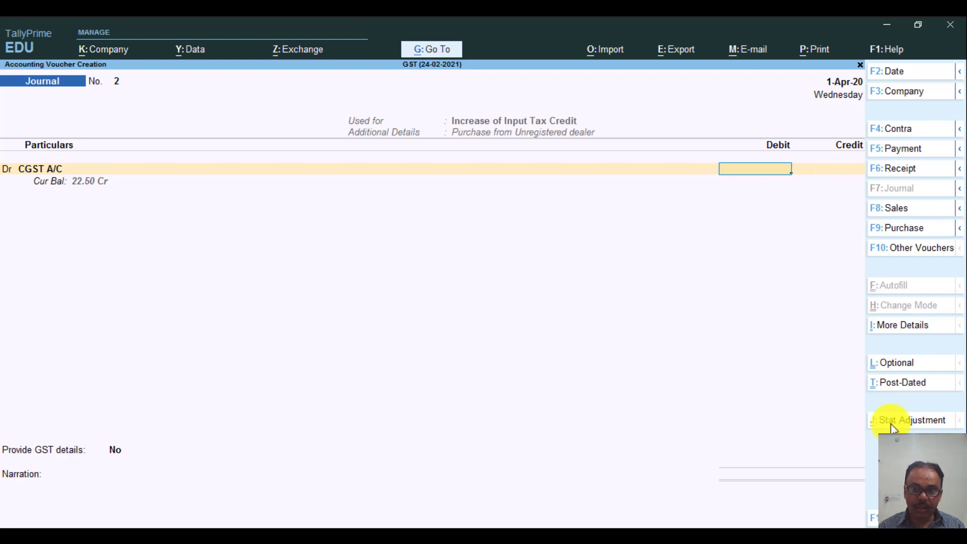
pyautogui.press('Return')
pyautogui.press('Return')
pyautogui.write('40000')
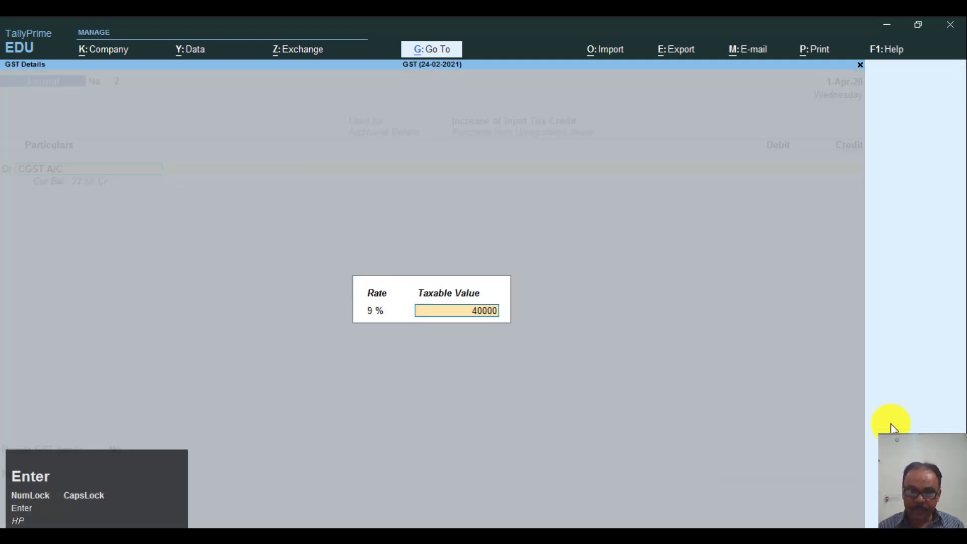
pyautogui.press('Return')
pyautogui.write('3600')
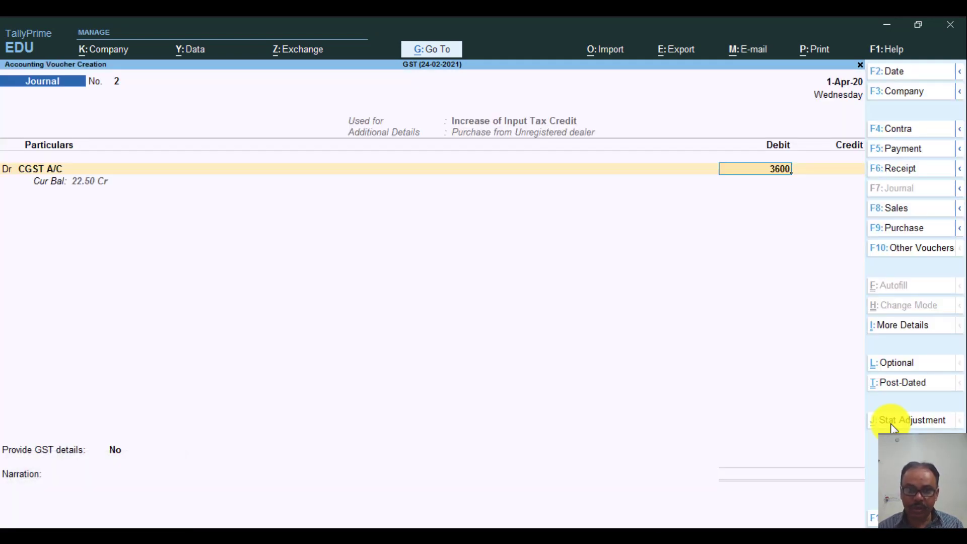
pyautogui.press('Return')
# - Add a second debit line for SGST A/C with an amount of 3600
pyautogui.write('D')
pyautogui.press('Return')
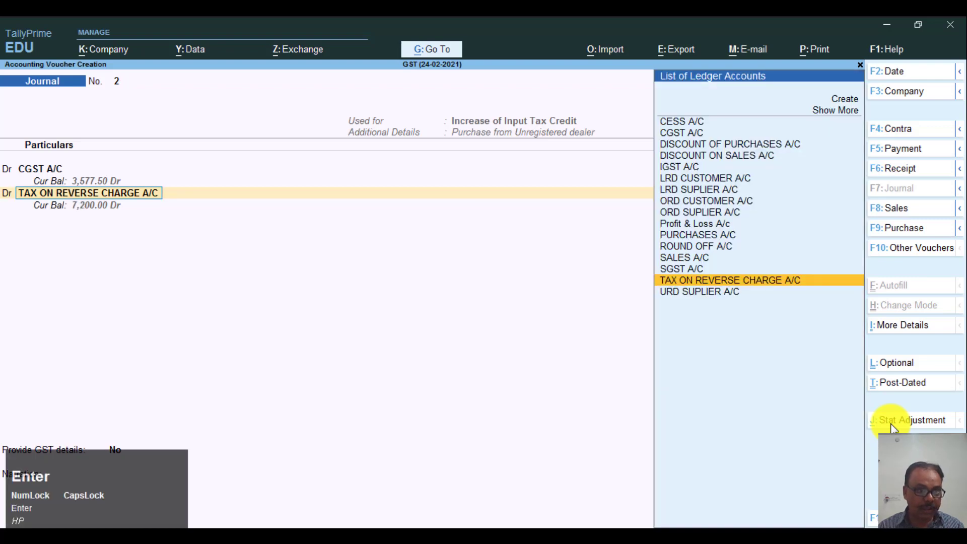
pyautogui.write('SG')
pyautogui.press('Return')
pyautogui.press('Return')
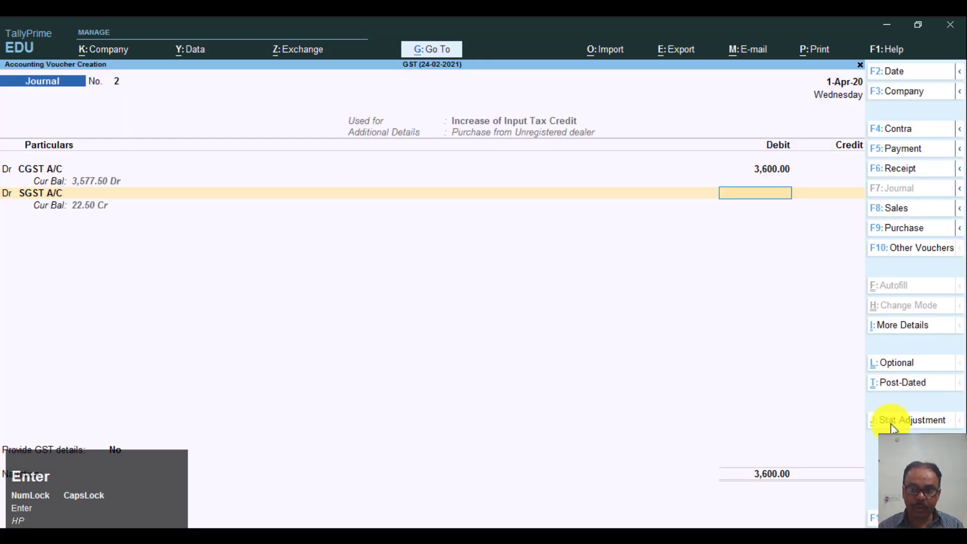
pyautogui.write('3600')
pyautogui.press('Return')
# - Credit TAX ON REVERSE CHARGE A/C with 7,200.00 to balance the journal voucher
pyautogui.press('Return')
pyautogui.press('Return')
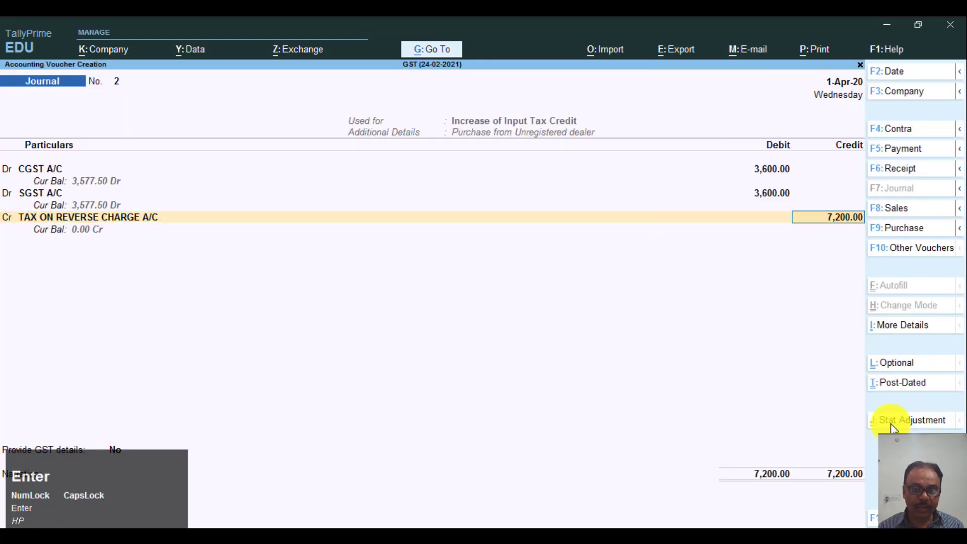
pyautogui.press('Return')
# - Provide GST details for the voucher, with reverse charge period 1-Apr-20 to 30-Apr-20 and Goods as the type of input
pyautogui.press('Down')
pyautogui.press('Return')
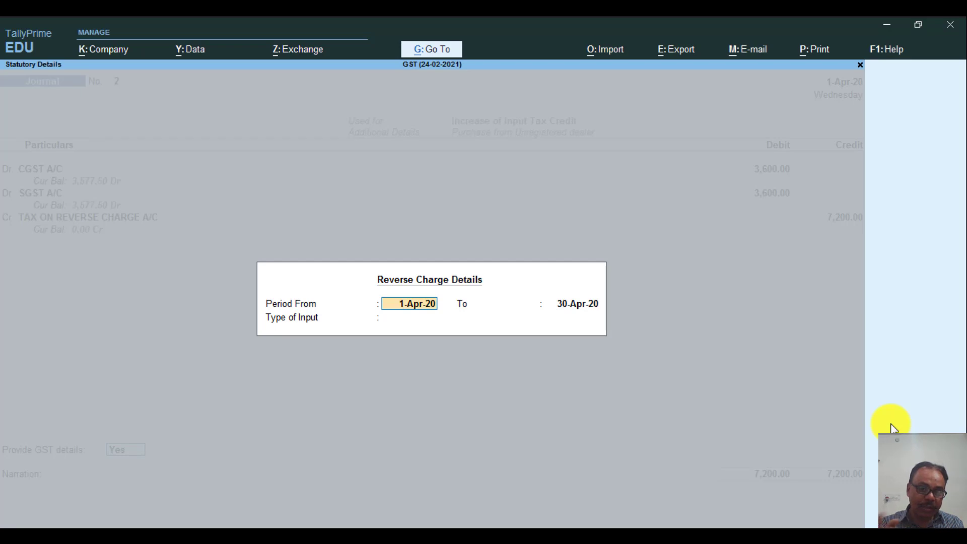
pyautogui.write('1-4')
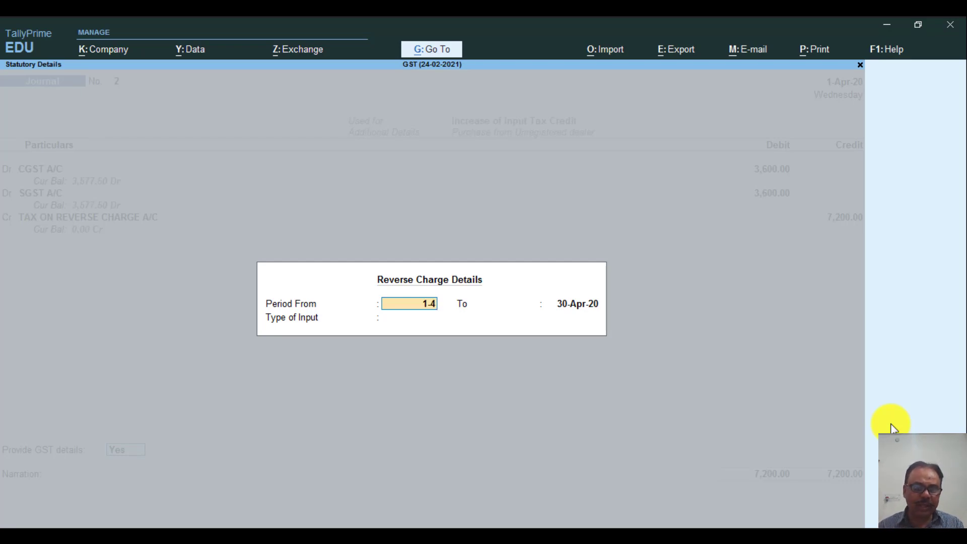
pyautogui.press('Return')
pyautogui.write('30-4')
pyautogui.press('Return')
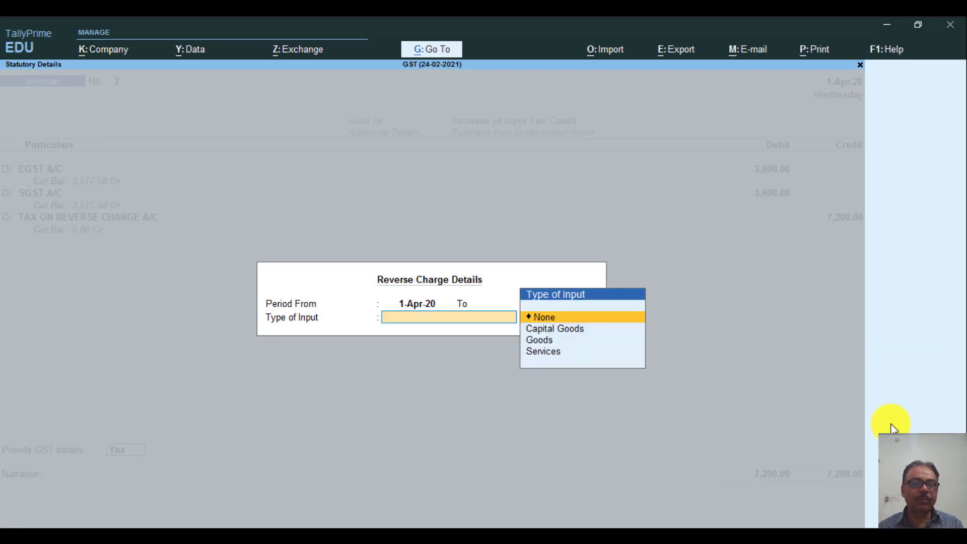
pyautogui.press('Down')
pyautogui.press('Down')
pyautogui.press('Return')
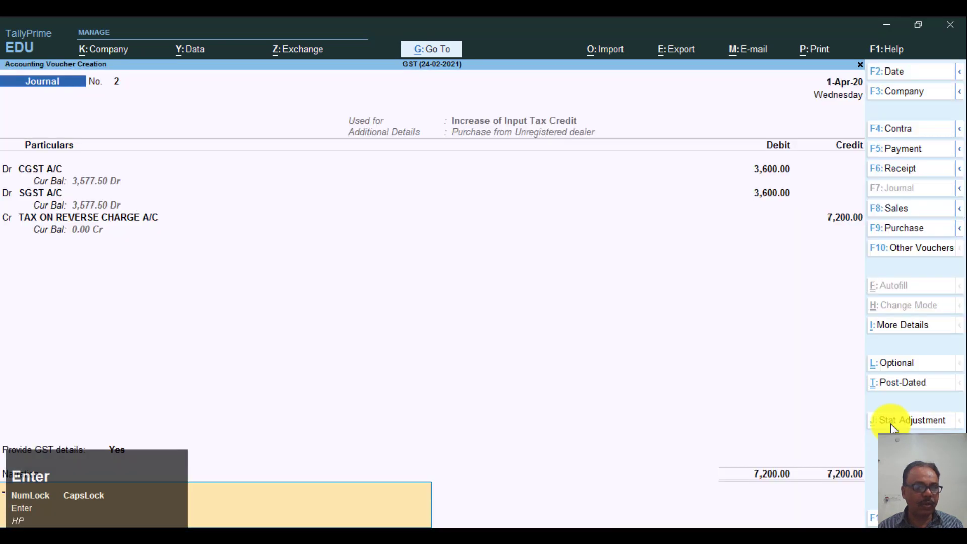
# - Save the journal voucher with a blank narration and leave voucher entry
pyautogui.press('Return')
pyautogui.press('Return')
pyautogui.press('Escape')
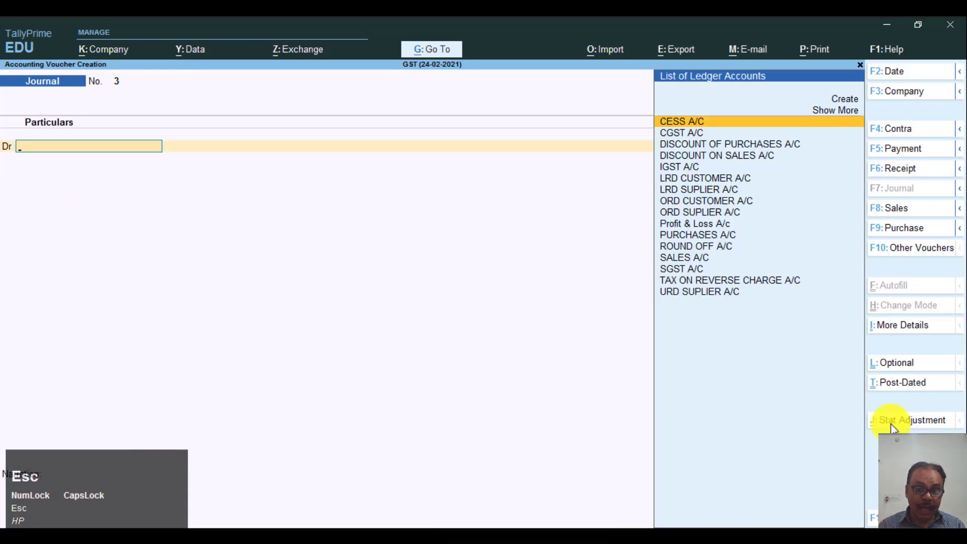
# - Open the balance sheet in detailed view and go to Duties & Taxes to check its balance
pyautogui.press('b')
pyautogui.hotkey('alt', 'F1')
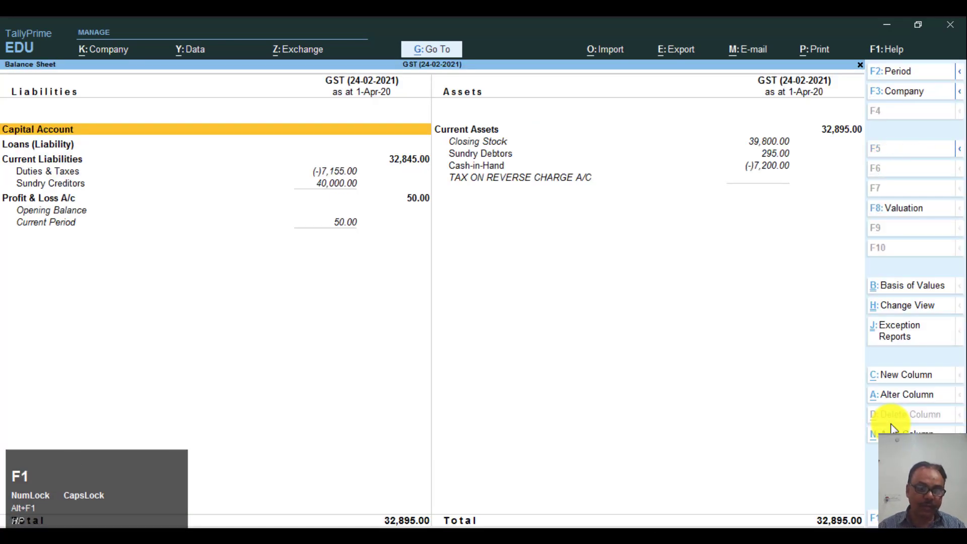
pyautogui.press('Down')
pyautogui.press('Down')
pyautogui.press('Down')
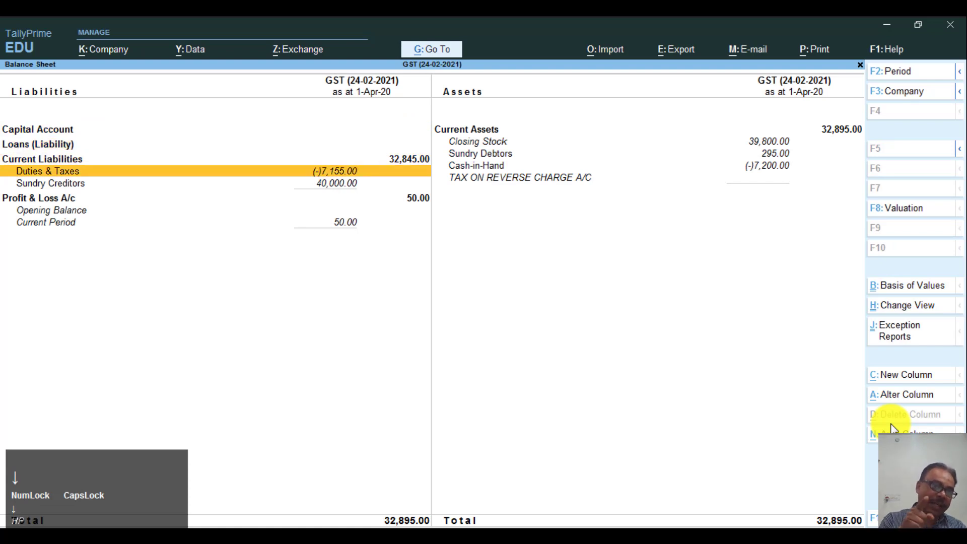